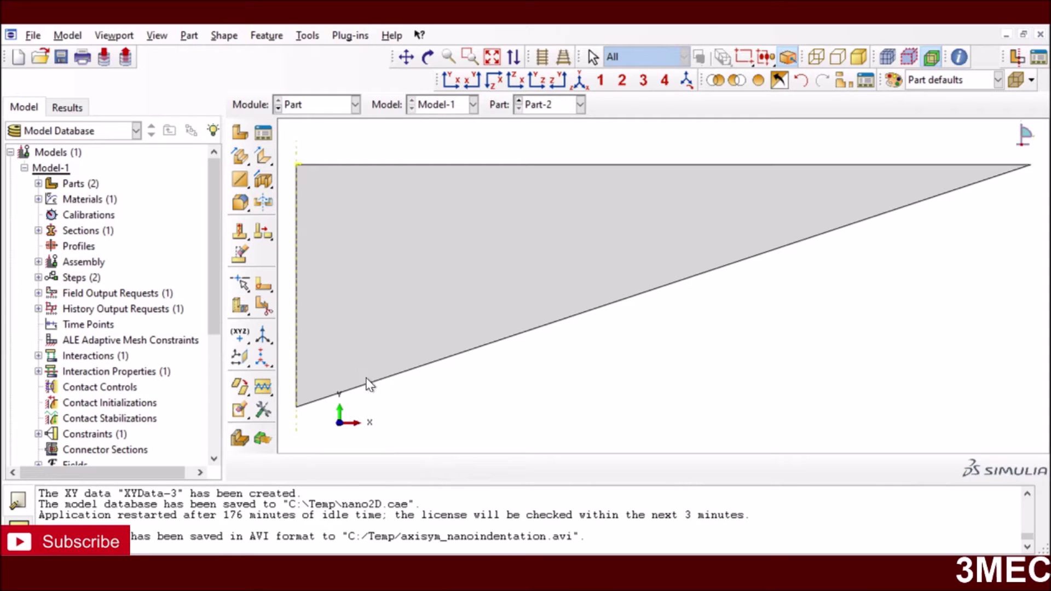
Measure the length of Part-2's upper edge and its vertical edge on the symmetry axis with distance queries
{"action": "left_click", "coordinate": [308, 36]}
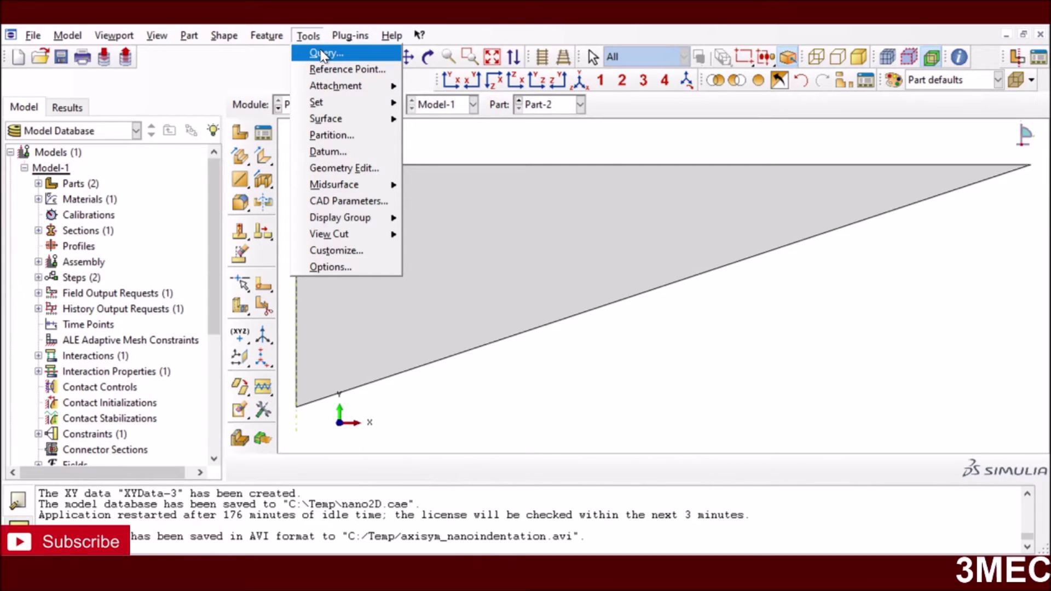
{"action": "left_click", "coordinate": [323, 55]}
{"action": "left_click", "coordinate": [124, 108]}
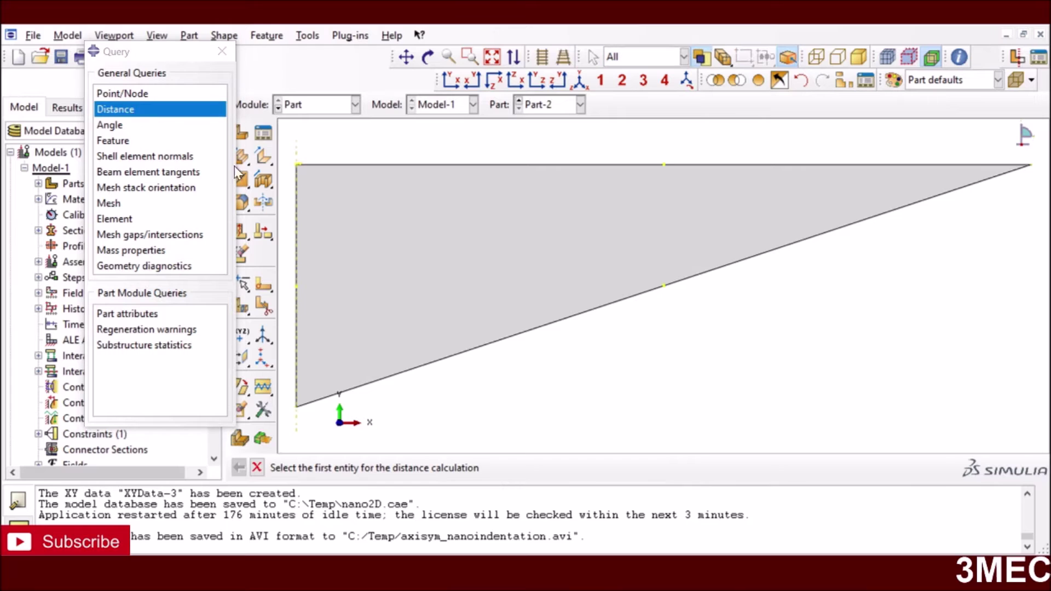
{"action": "left_click", "coordinate": [299, 167]}
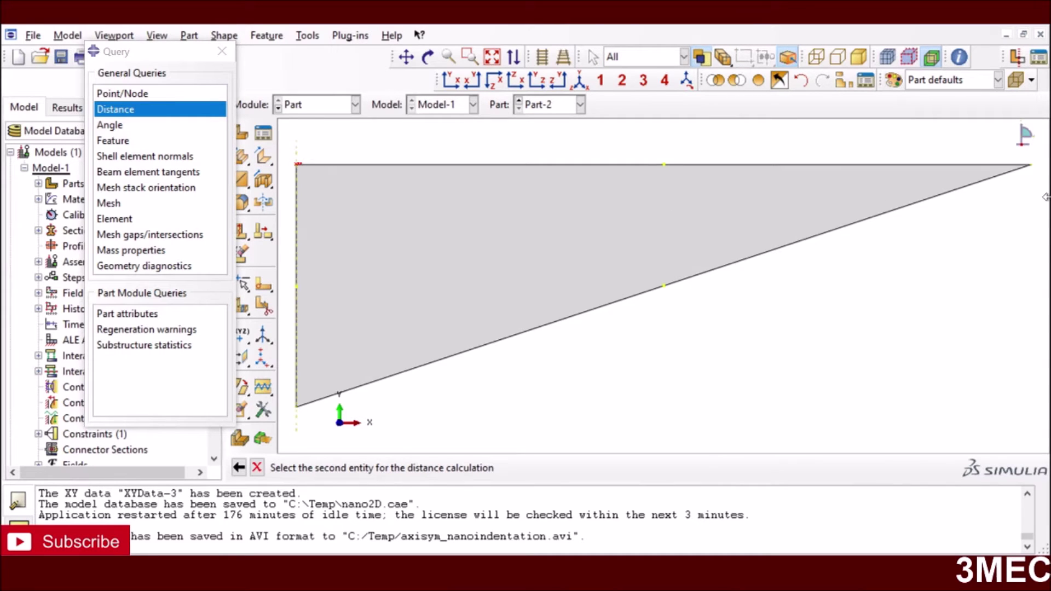
{"action": "left_click", "coordinate": [1029, 166]}
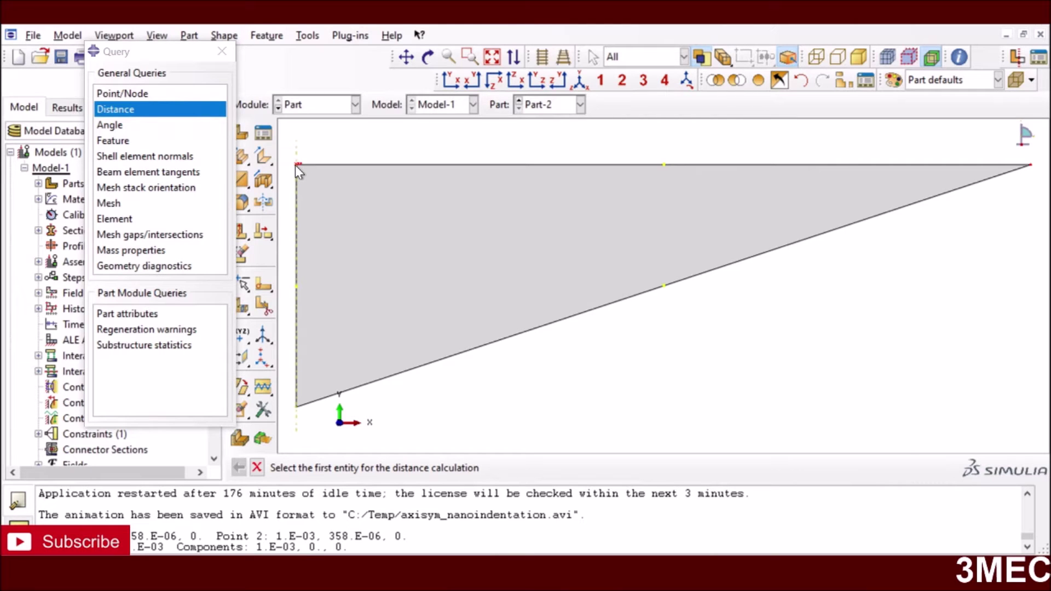
{"action": "left_click", "coordinate": [297, 406]}
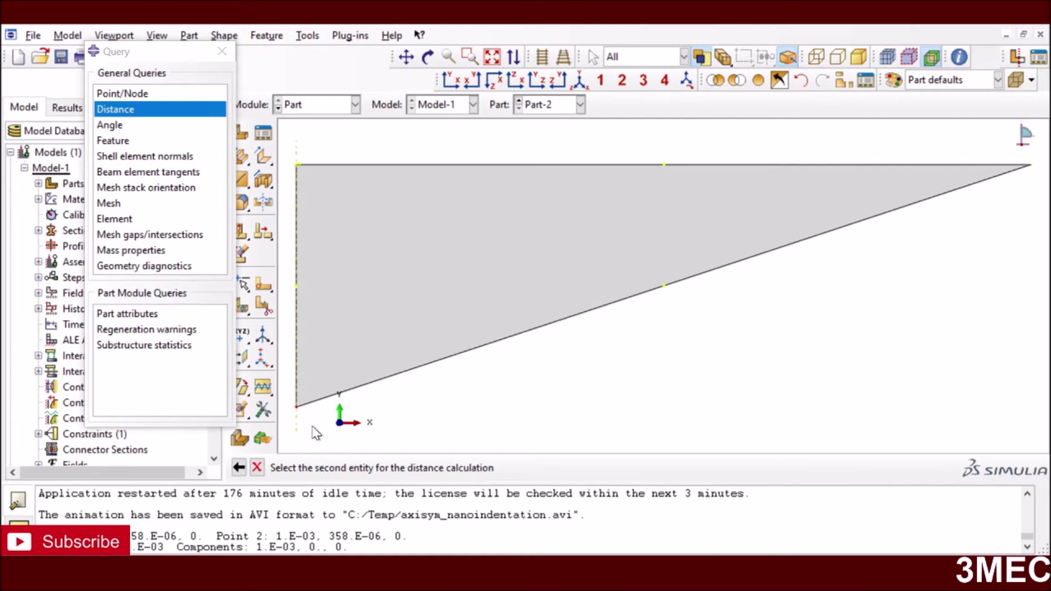
{"action": "left_click", "coordinate": [298, 169]}
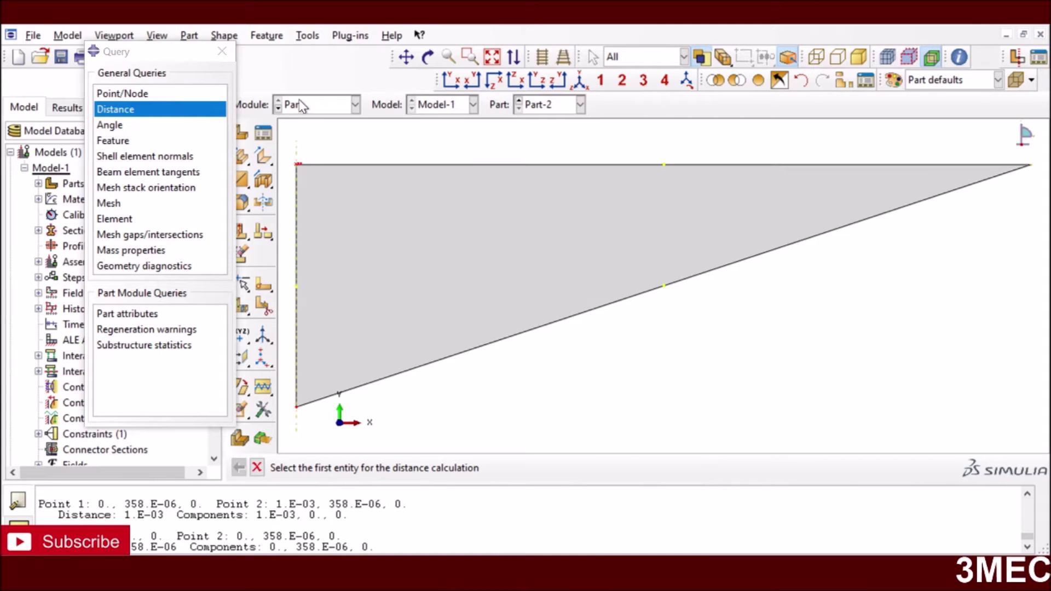
Display Part-1 and measure the height of its edge along the symmetry axis with a distance query
{"action": "left_click", "coordinate": [549, 104]}
{"action": "left_click", "coordinate": [551, 124]}
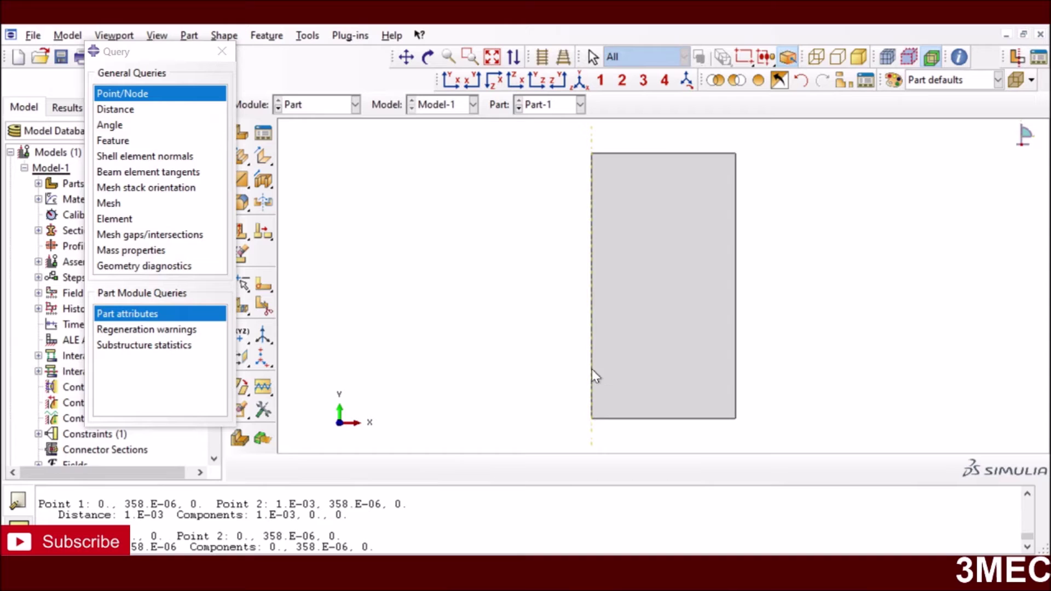
{"action": "left_click", "coordinate": [115, 110]}
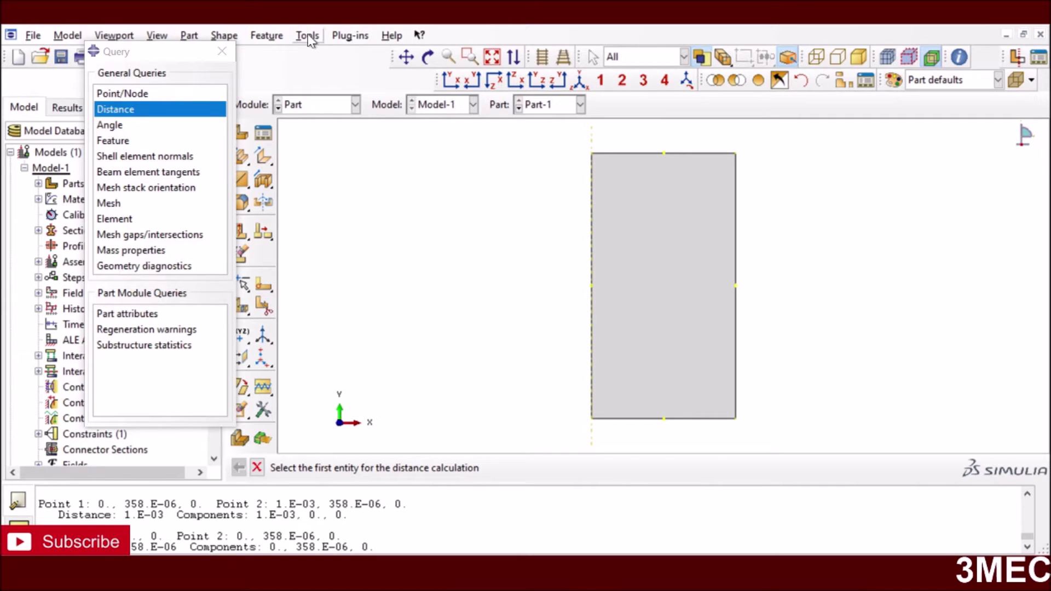
{"action": "left_click", "coordinate": [592, 154]}
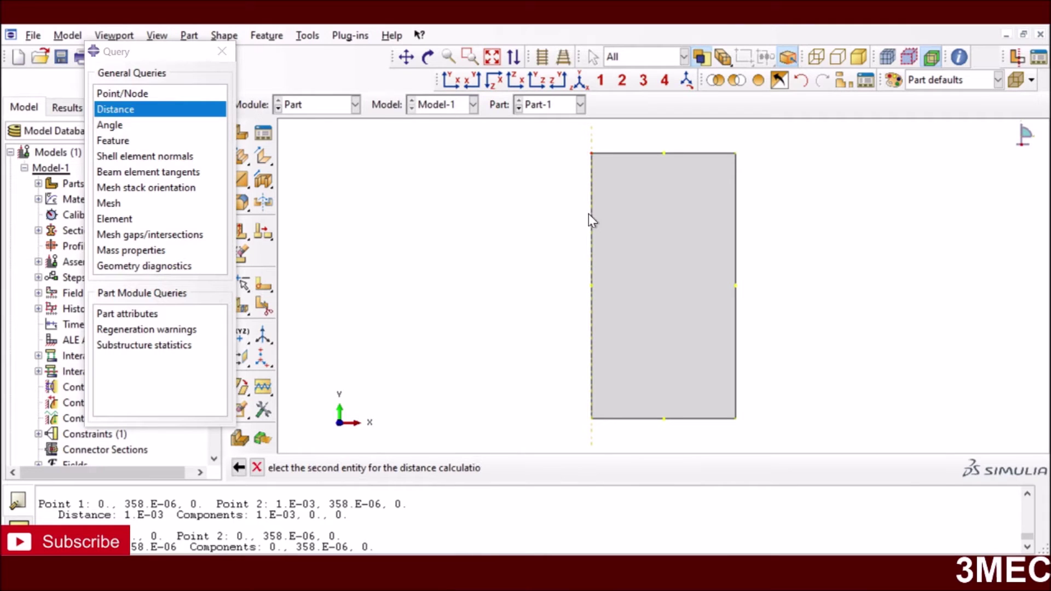
{"action": "left_click", "coordinate": [592, 420]}
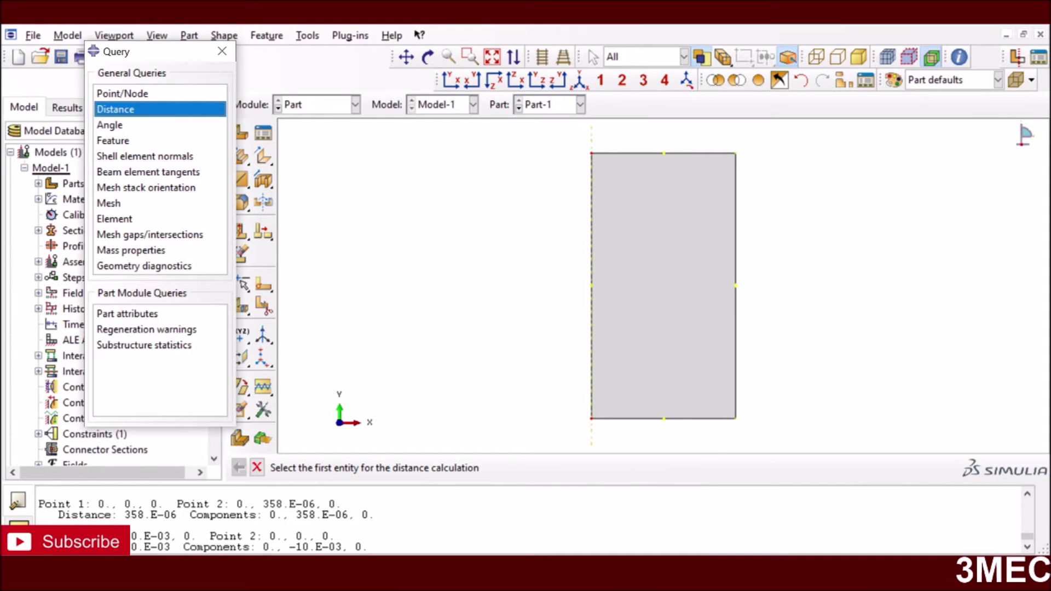
{"action": "left_click_drag", "start_coordinate": [131, 547], "coordinate": [171, 547]}
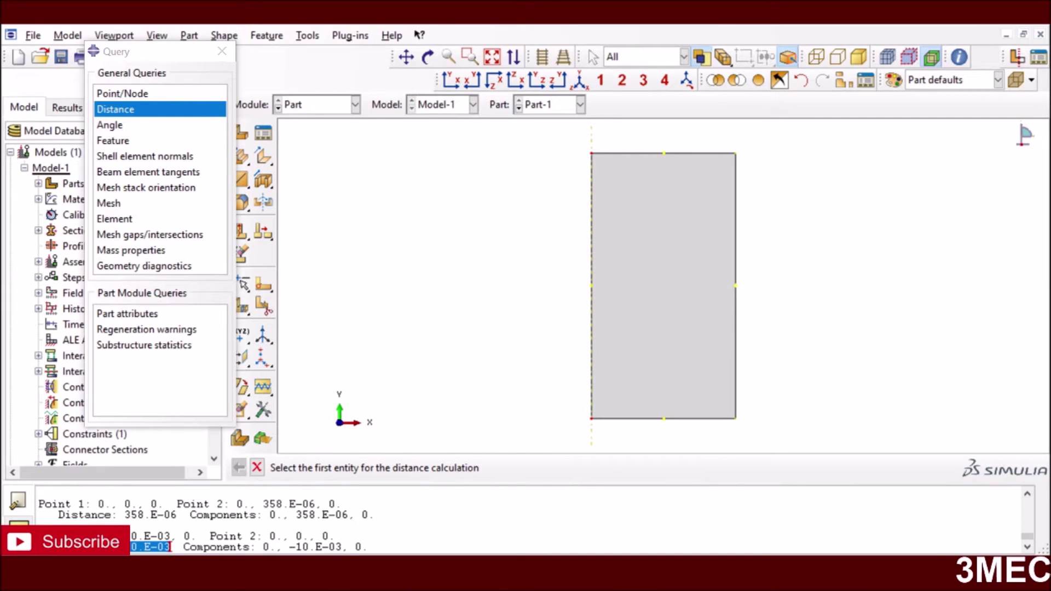
Switch to the browser and convert 10000 nanometres to millimetres in the Google unit converter
{"action": "key", "text": "alt+Tab"}
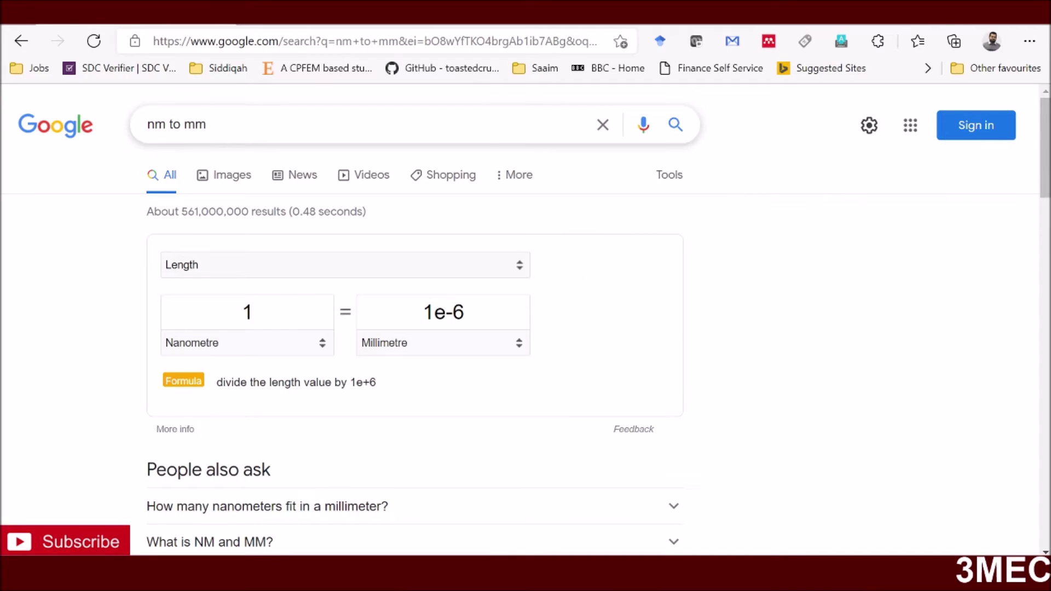
{"action": "double_click", "coordinate": [249, 312]}
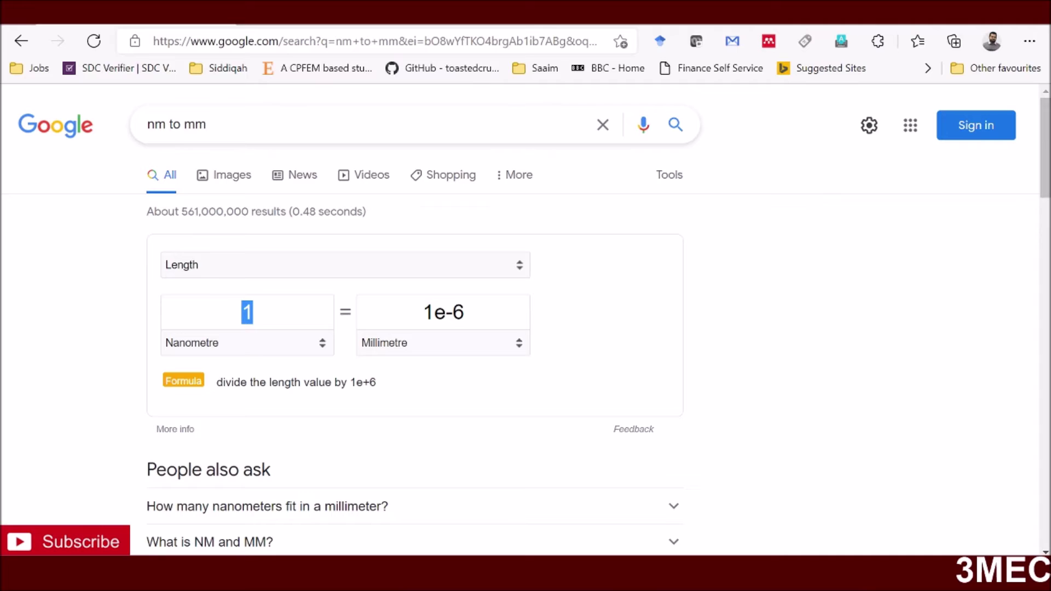
{"action": "left_click", "coordinate": [249, 312]}
{"action": "type", "text": "0000"}
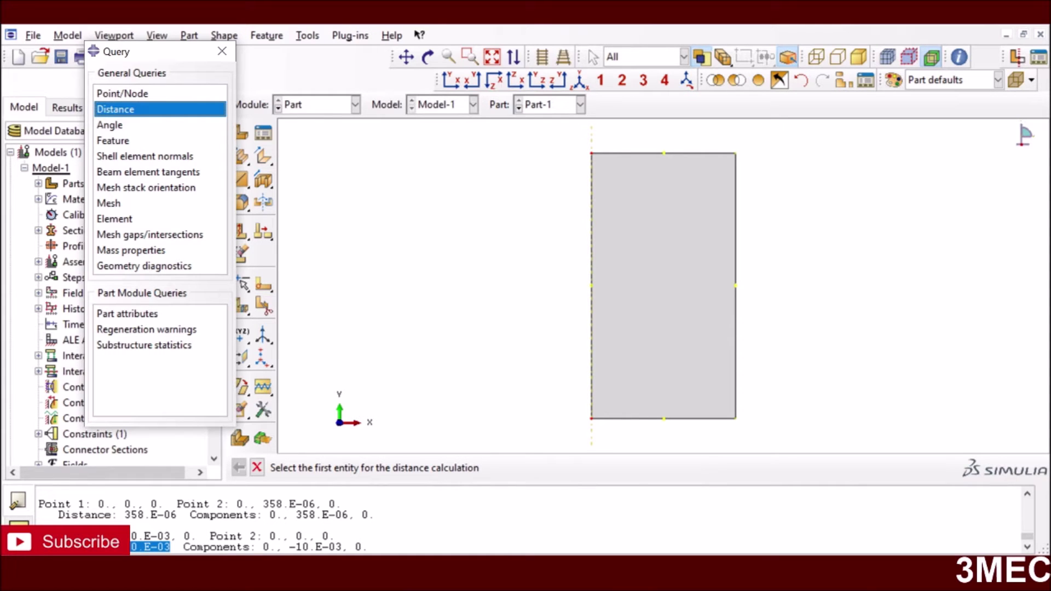
Go to the Property module and open the definition of Material-1 to inspect its density
{"action": "left_click", "coordinate": [353, 105]}
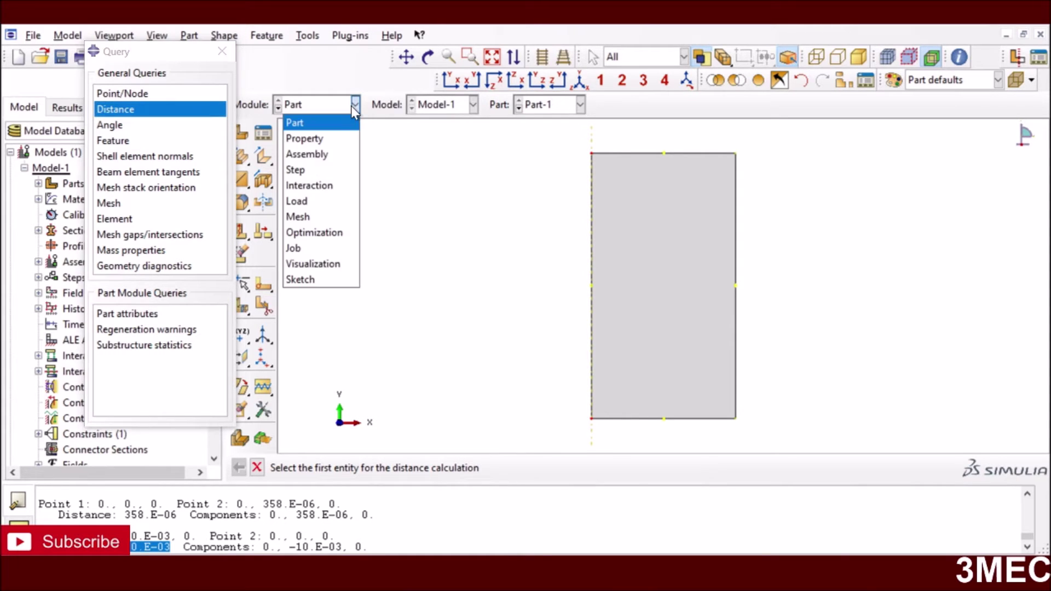
{"action": "left_click", "coordinate": [328, 139]}
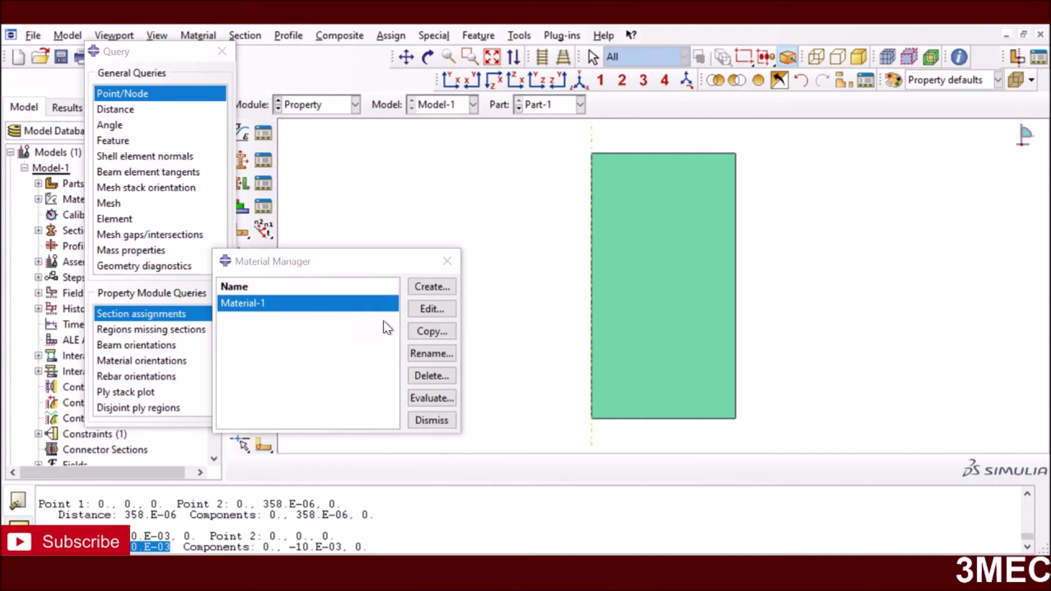
{"action": "left_click", "coordinate": [432, 309]}
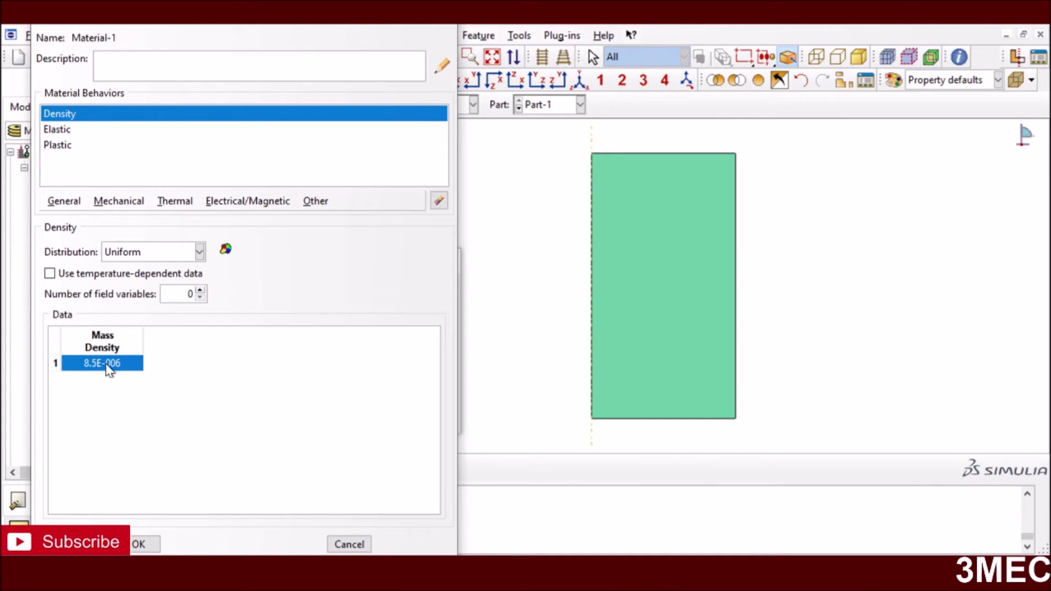
Inspect the Young's modulus and Poisson's ratio in the elastic data of Material-1
{"action": "left_click", "coordinate": [70, 130]}
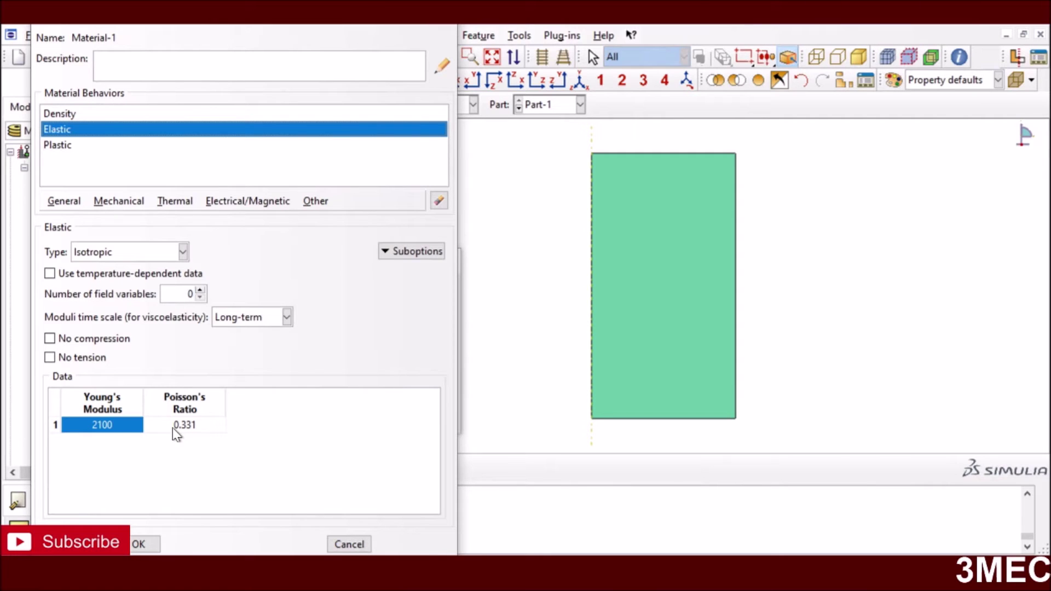
{"action": "double_click", "coordinate": [84, 425]}
{"action": "key", "text": "shift+Left"}
{"action": "key", "text": "shift+Left"}
{"action": "key", "text": "shift+Left"}
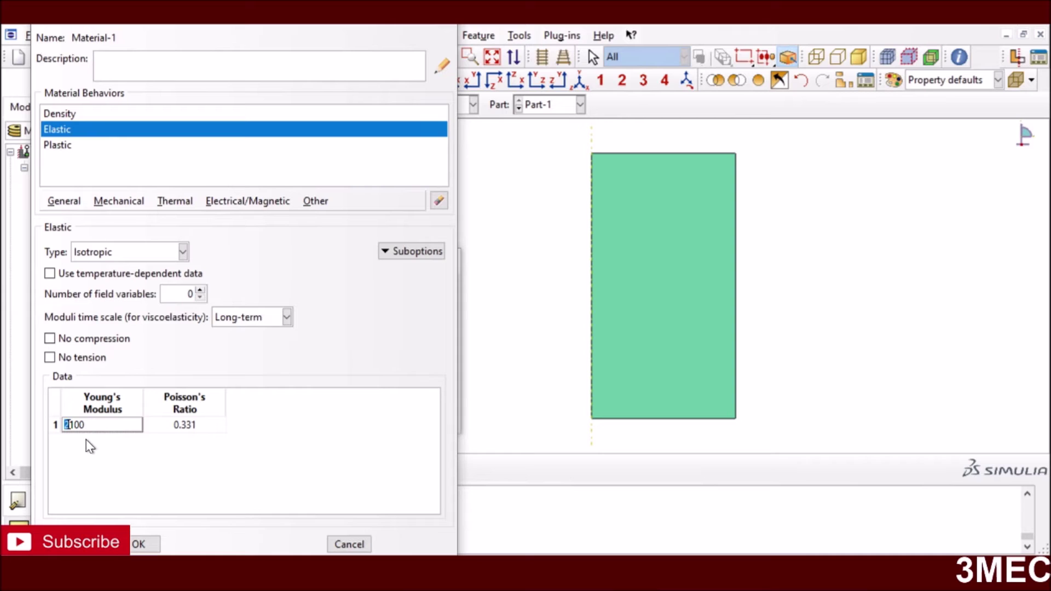
{"action": "type", "text": "1"}
{"action": "key", "text": "Delete"}
{"action": "type", "text": "2"}
{"action": "left_click", "coordinate": [183, 428]}
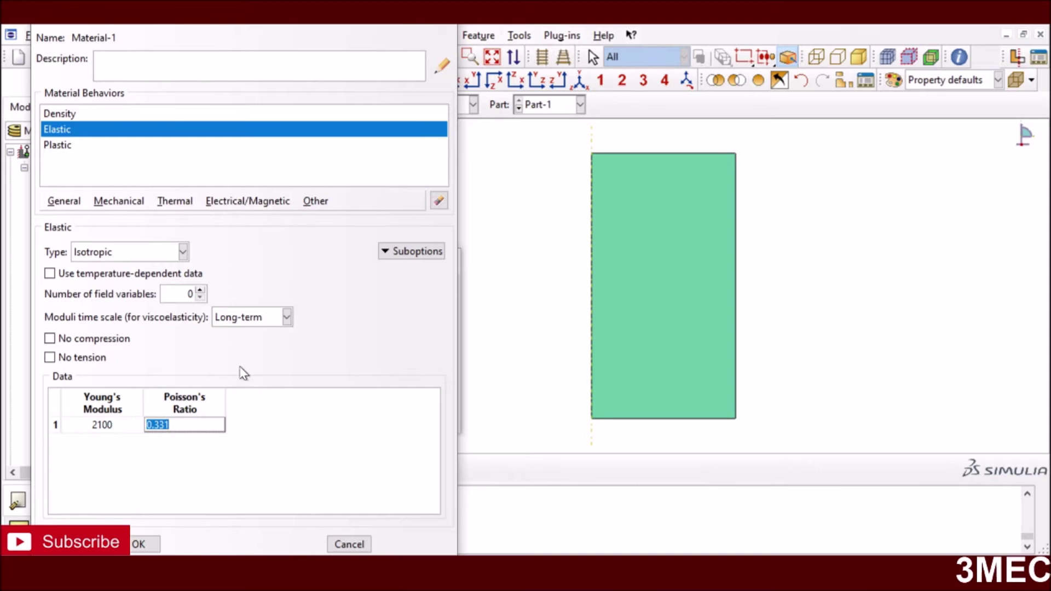
Inspect the yield stress and plastic strain data of Material-1, and close the material editor and manager
{"action": "left_click", "coordinate": [75, 146]}
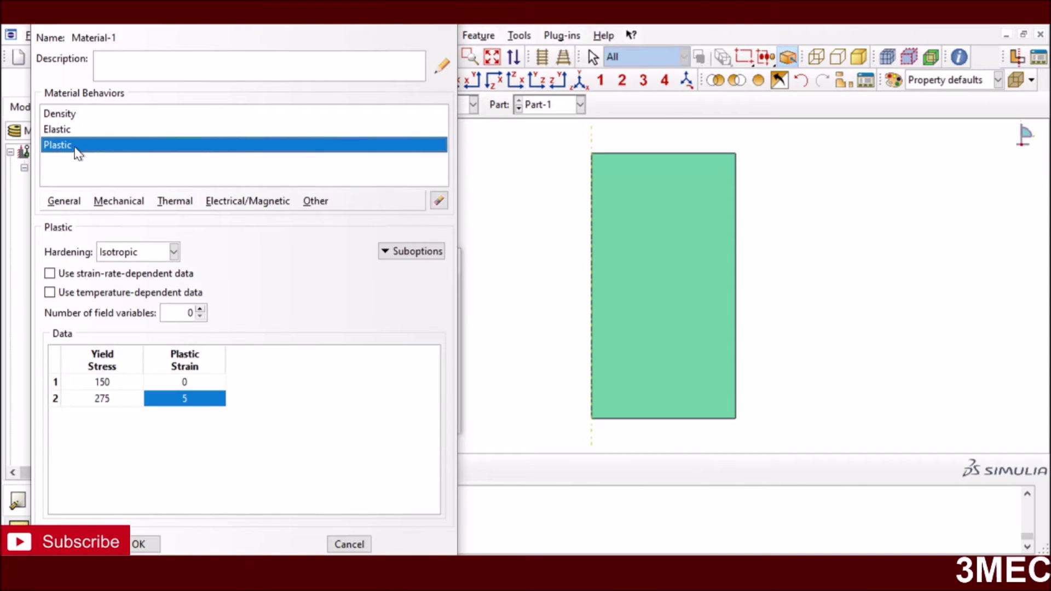
{"action": "double_click", "coordinate": [102, 383]}
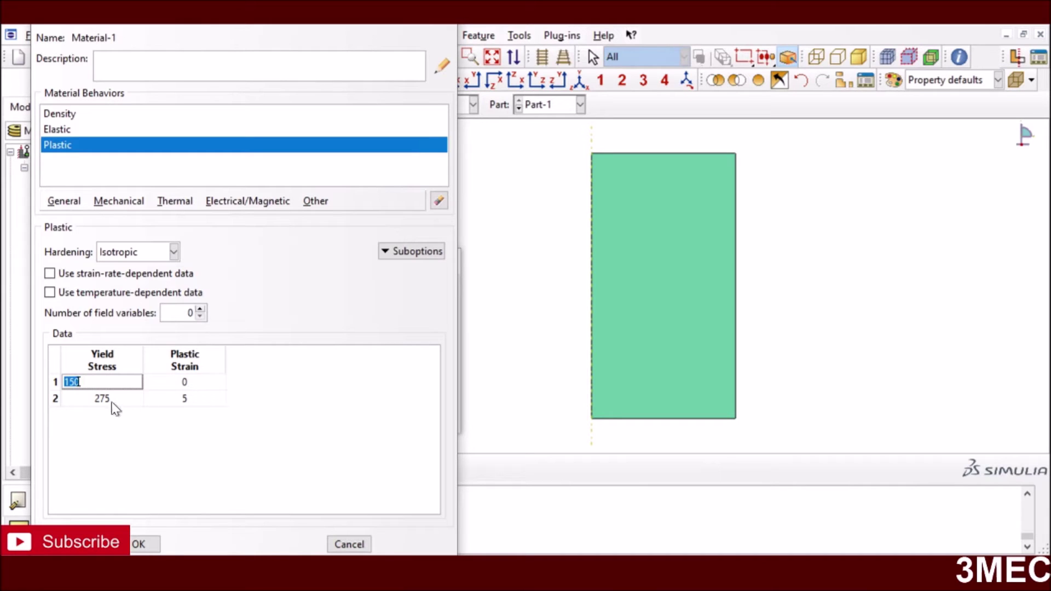
{"action": "double_click", "coordinate": [109, 398]}
{"action": "double_click", "coordinate": [185, 399]}
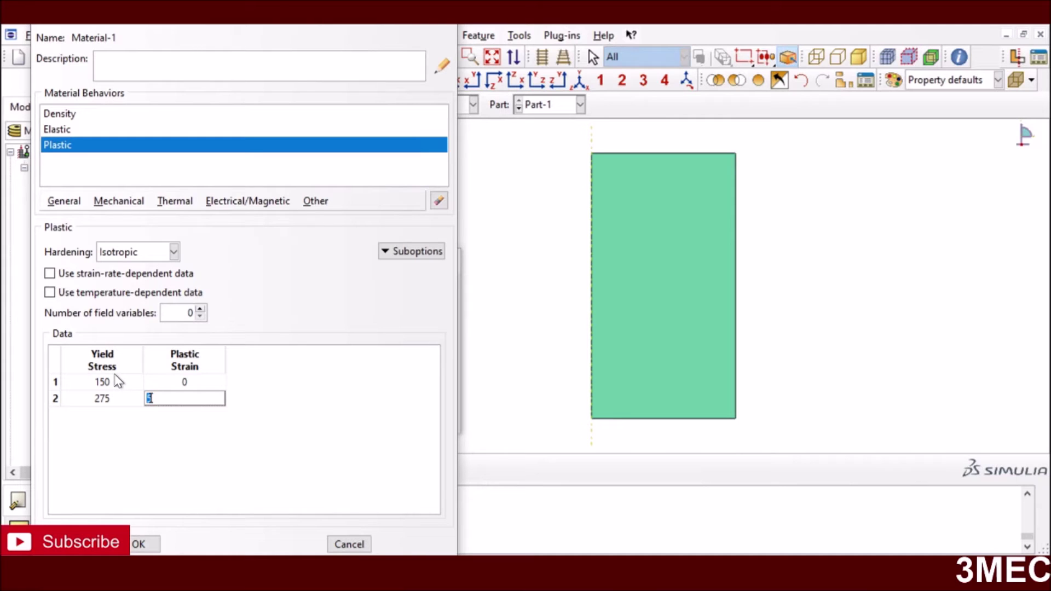
{"action": "left_click", "coordinate": [108, 402]}
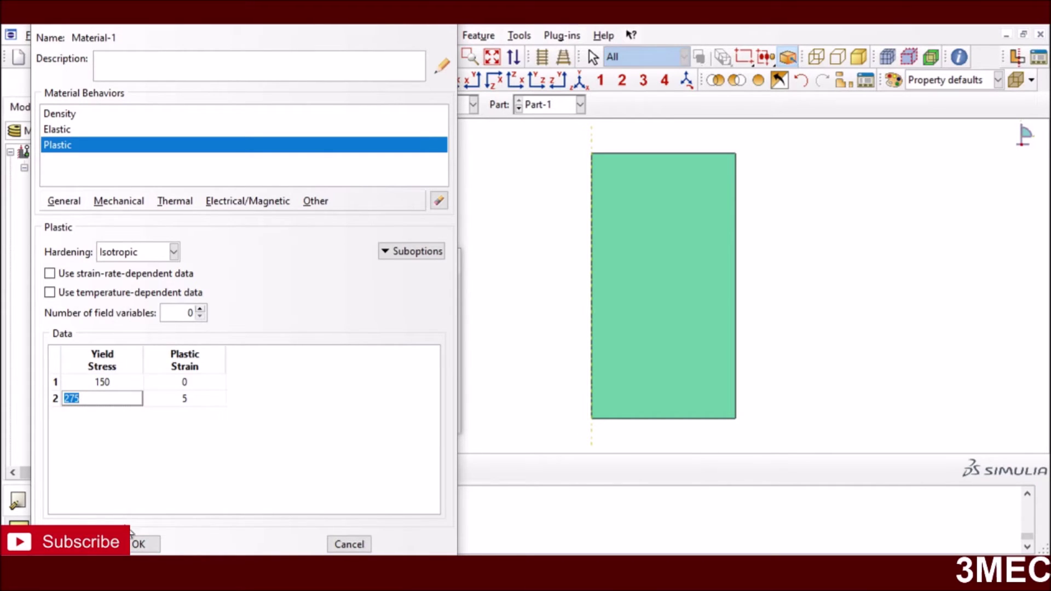
{"action": "left_click", "coordinate": [138, 544]}
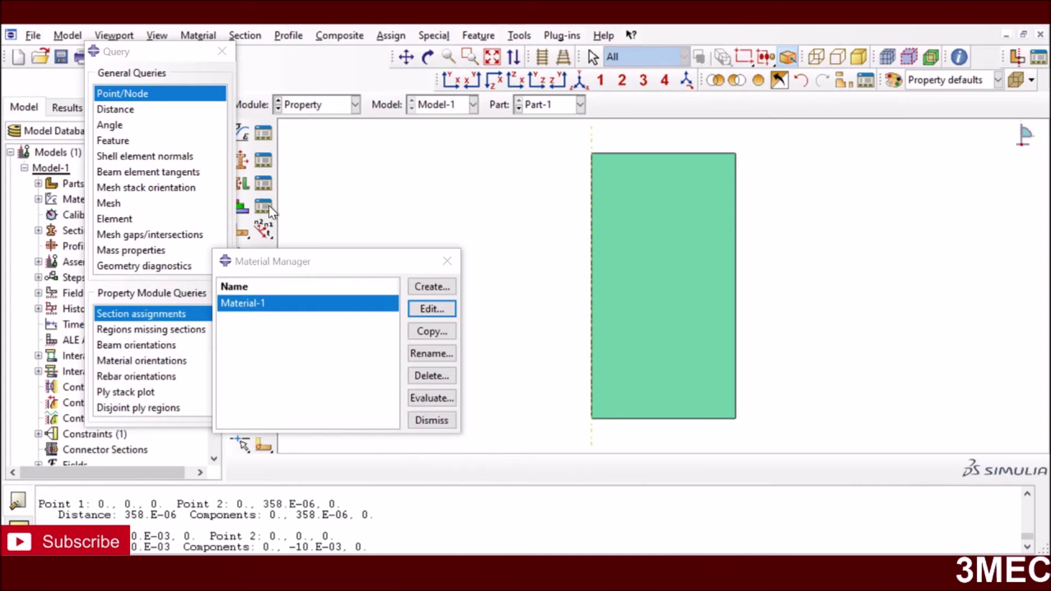
{"action": "left_click", "coordinate": [138, 55]}
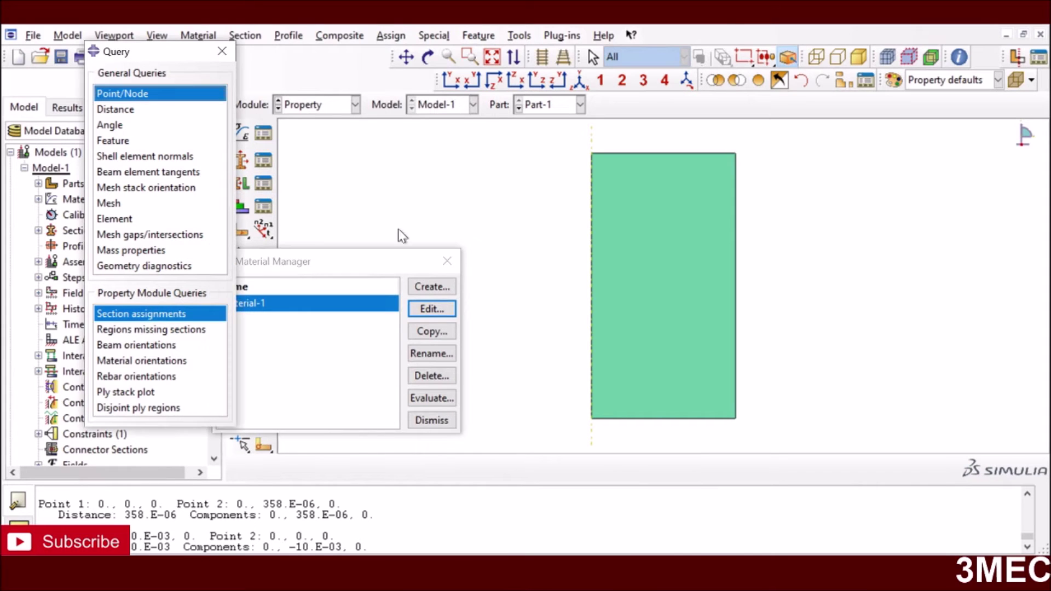
{"action": "left_click", "coordinate": [447, 262]}
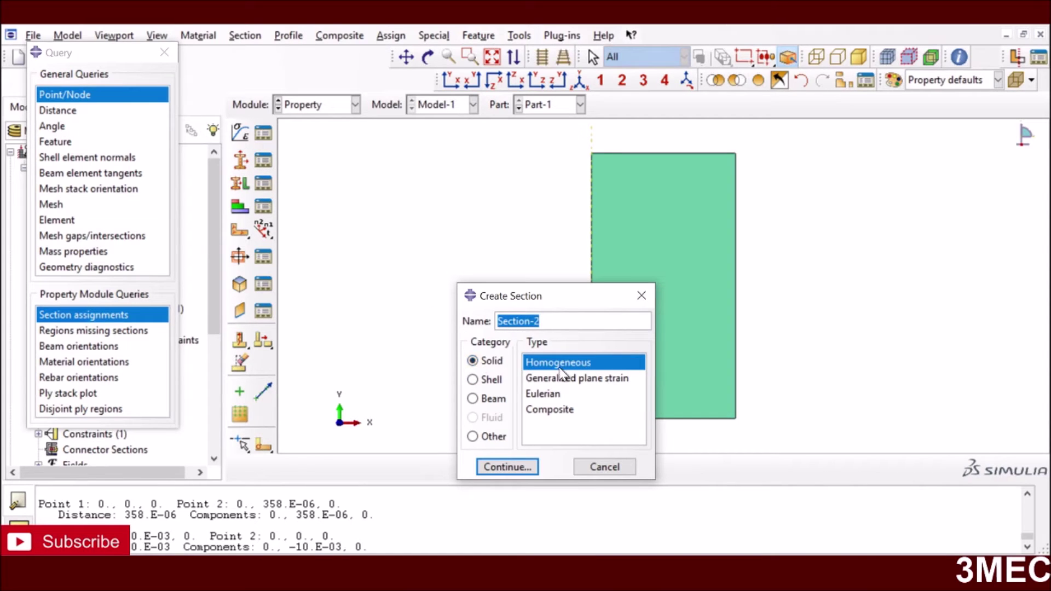
{"action": "left_click", "coordinate": [510, 467]}
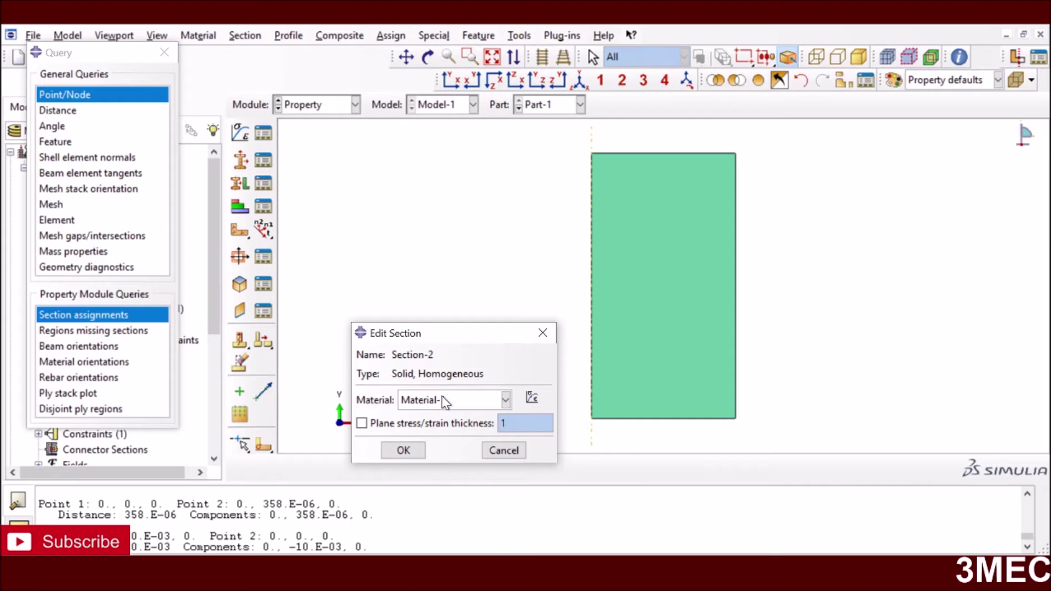
{"action": "left_click", "coordinate": [493, 450]}
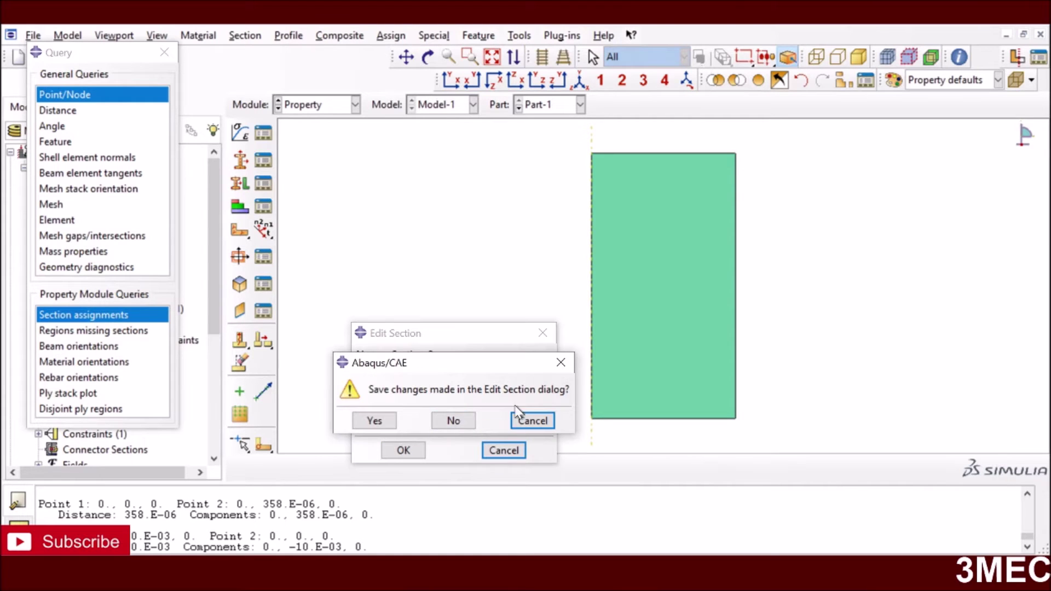
{"action": "left_click", "coordinate": [453, 420]}
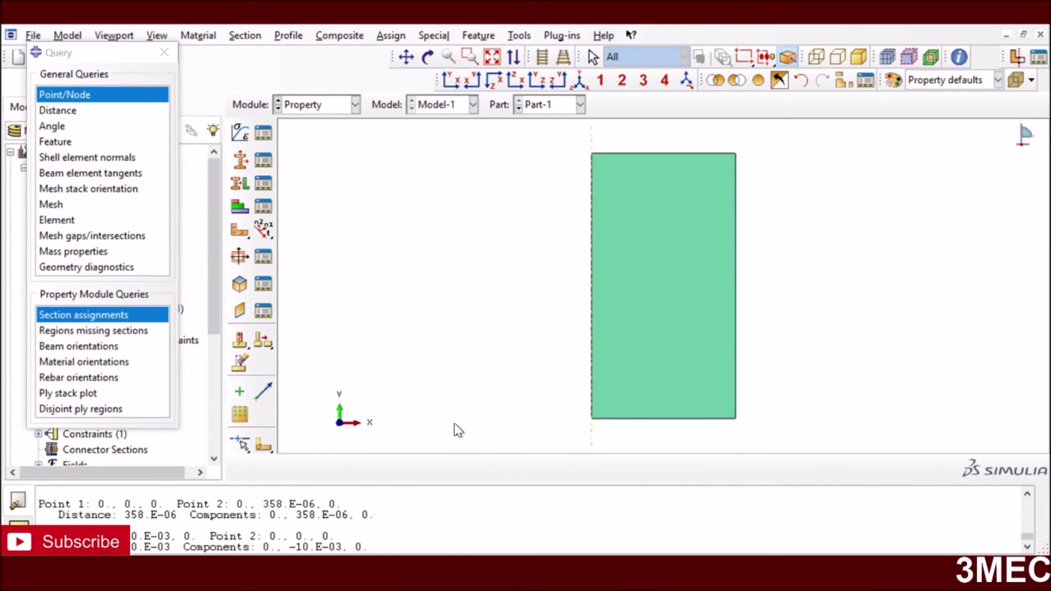
Review the model's existing sections and the section assignments of Part-1, closing both managers
{"action": "left_click", "coordinate": [263, 163]}
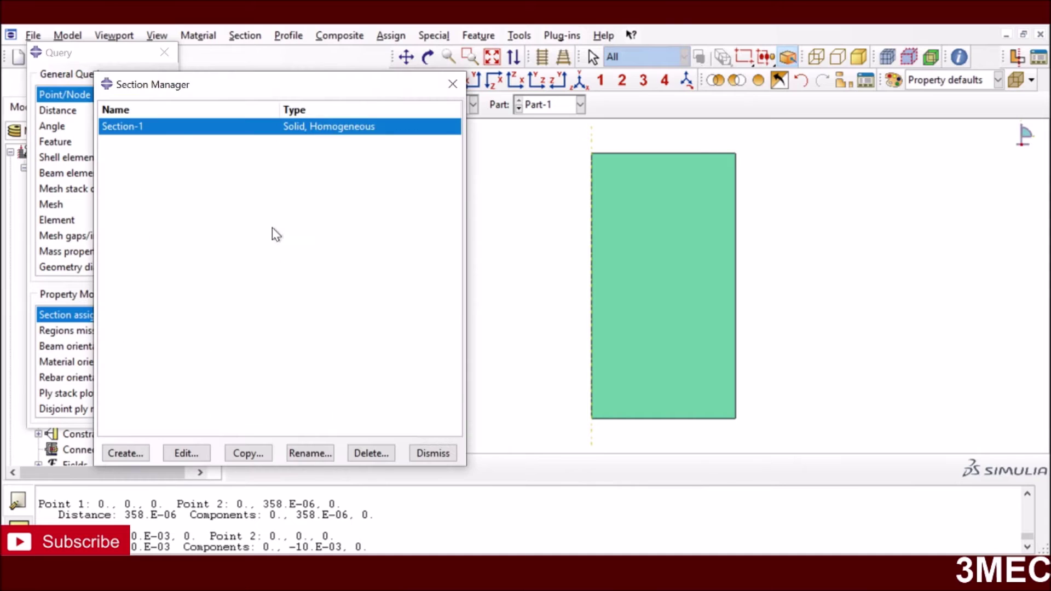
{"action": "left_click", "coordinate": [434, 453]}
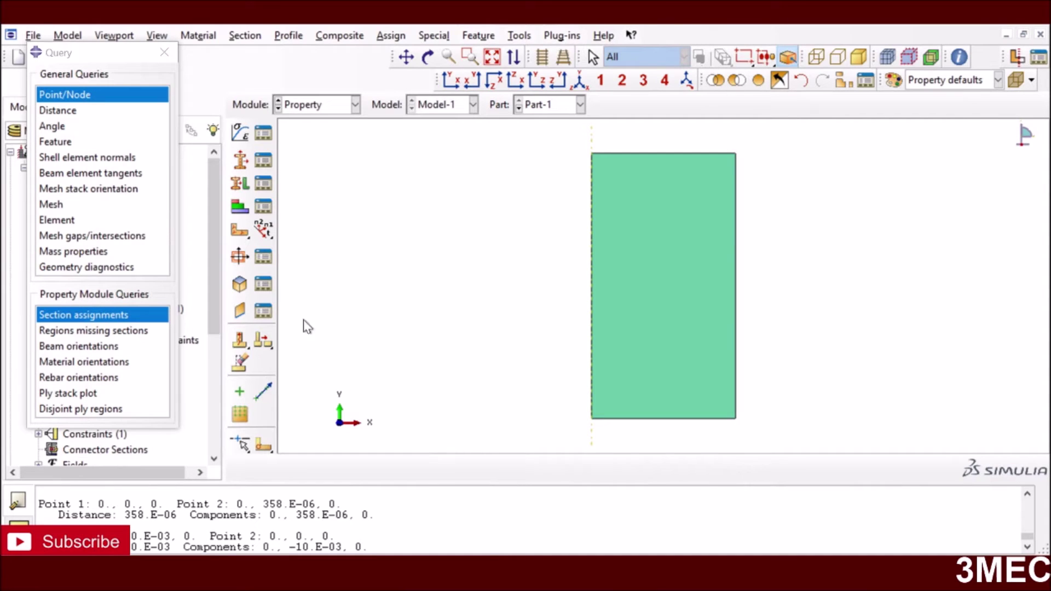
{"action": "left_click", "coordinate": [262, 184]}
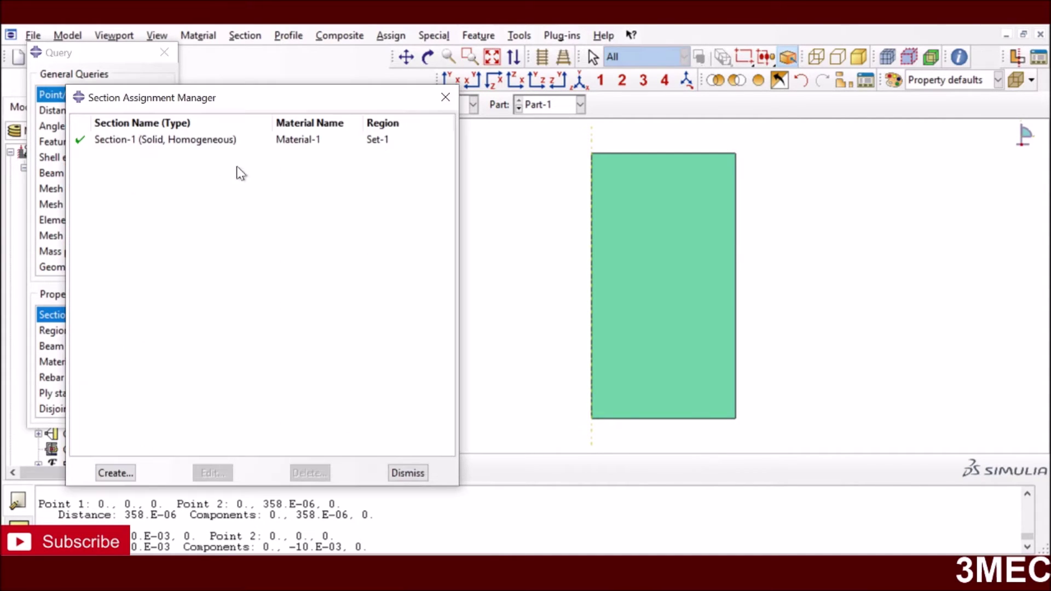
{"action": "left_click", "coordinate": [445, 97]}
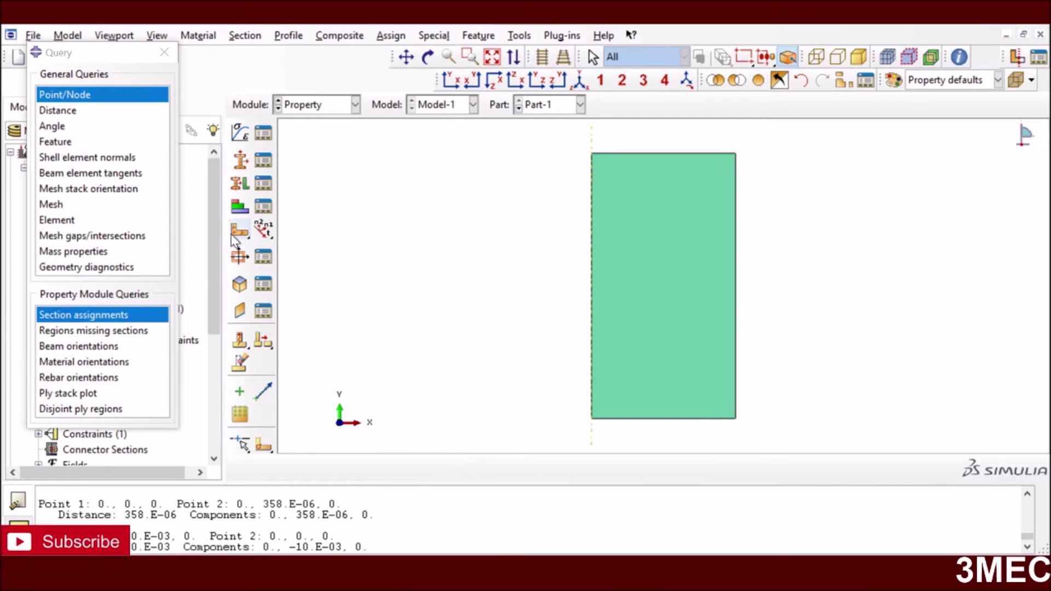
Try to assign Section-1 to the whole rectangular region of Part-1, discarding the assignment
{"action": "left_click", "coordinate": [246, 185]}
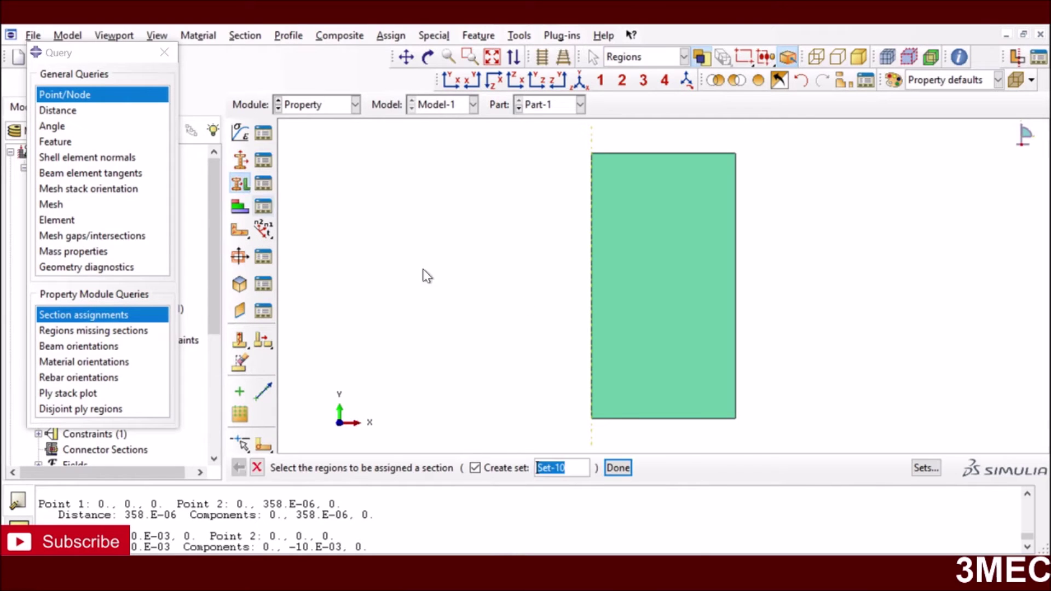
{"action": "left_click", "coordinate": [628, 261]}
{"action": "left_click", "coordinate": [609, 469]}
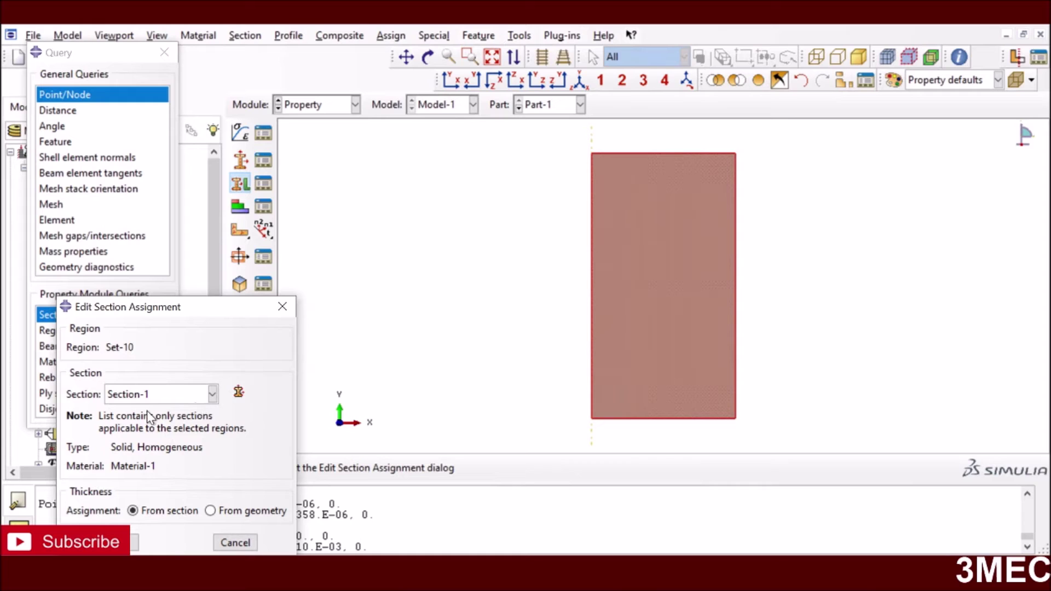
{"action": "left_click", "coordinate": [236, 543]}
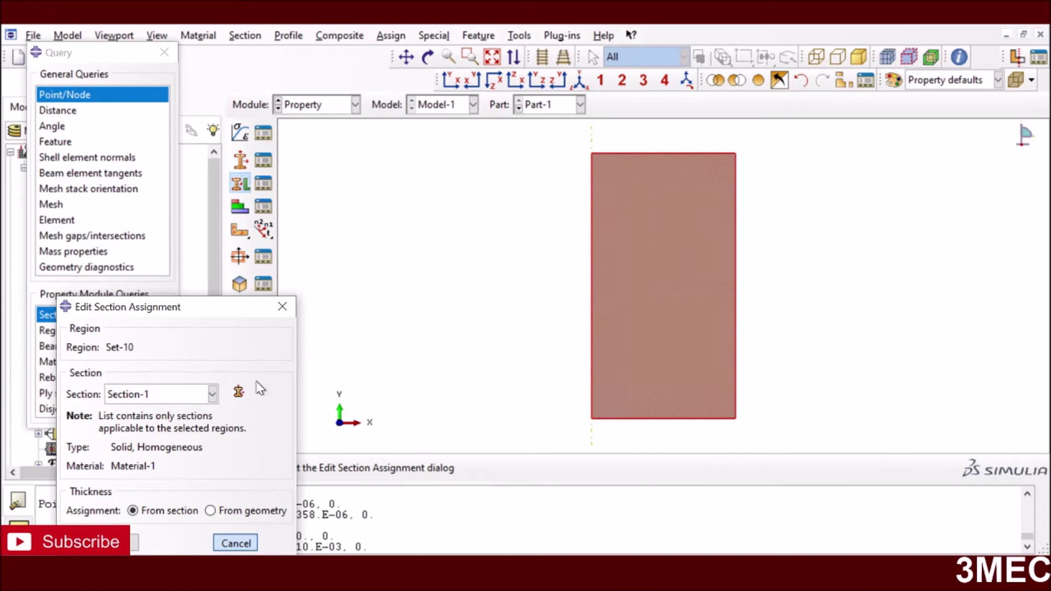
{"action": "left_click", "coordinate": [175, 453]}
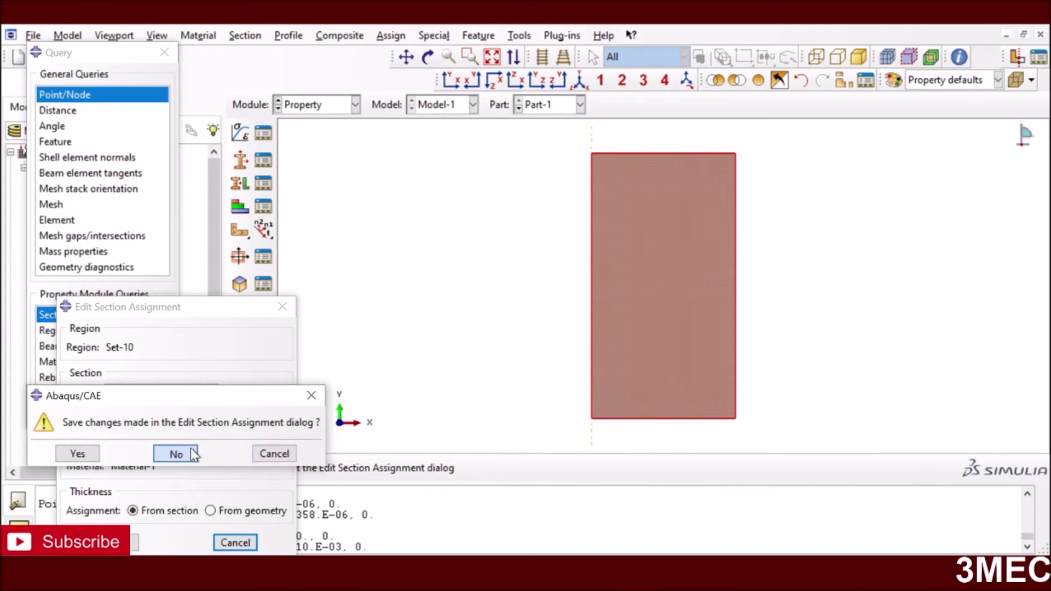
Review the section assignments of Part-1 once more, and switch to the Assembly module
{"action": "left_click", "coordinate": [263, 185]}
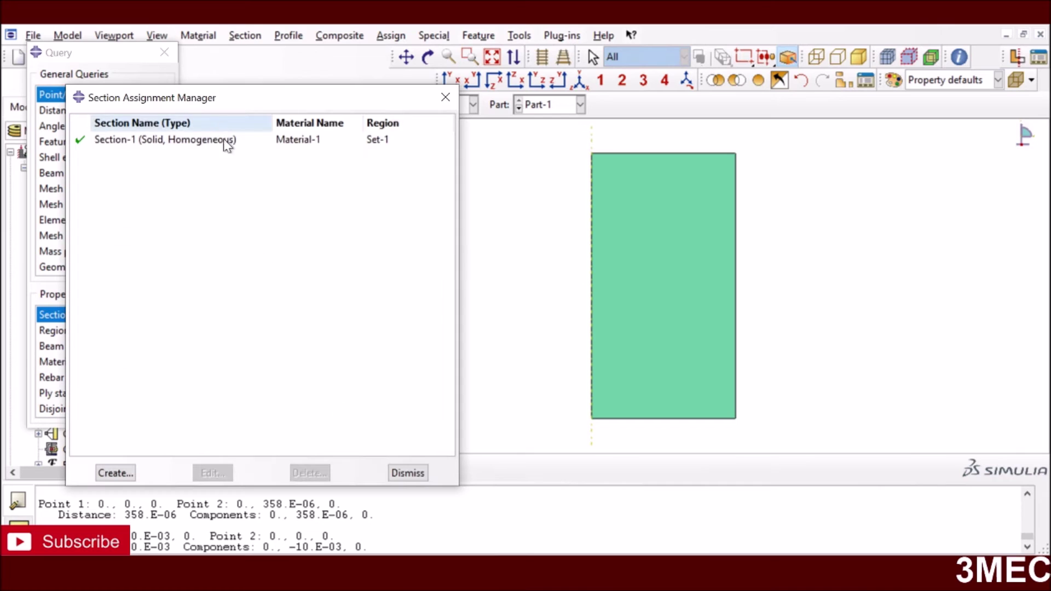
{"action": "left_click", "coordinate": [406, 472]}
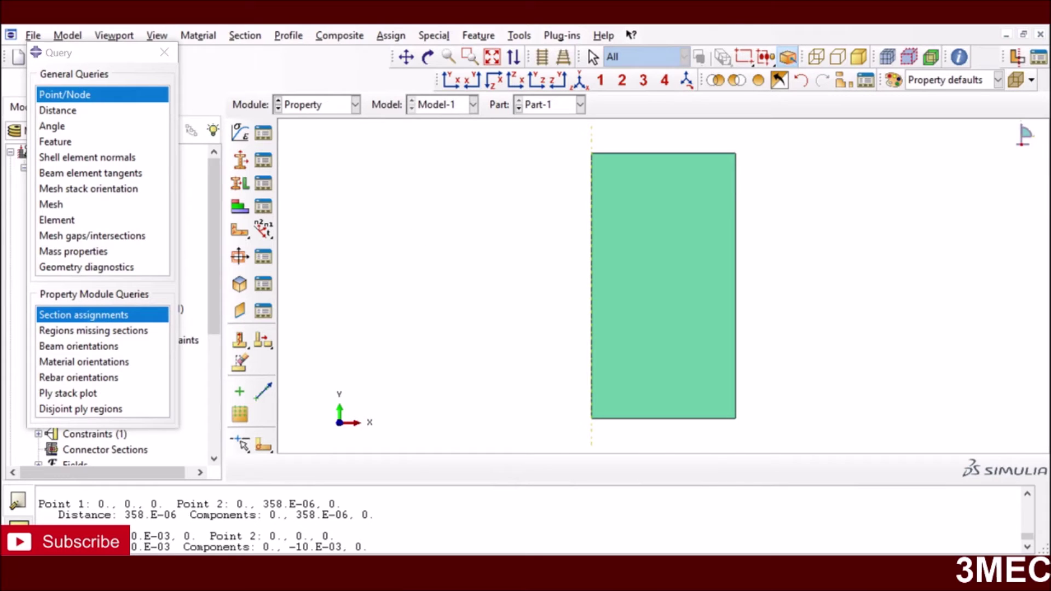
{"action": "left_click", "coordinate": [355, 105]}
{"action": "left_click", "coordinate": [331, 158]}
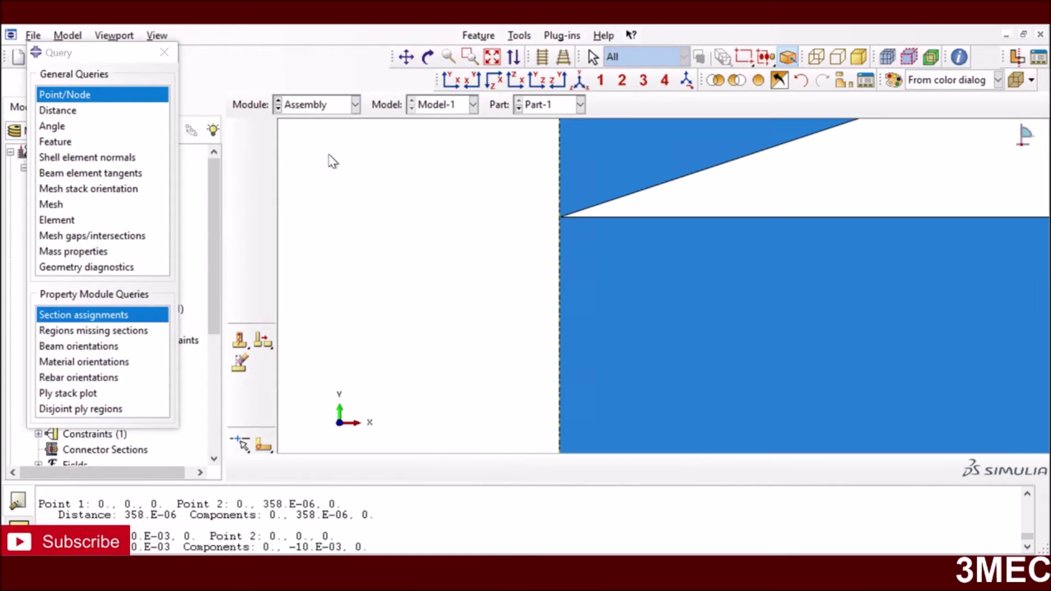
{"action": "left_click", "coordinate": [494, 58]}
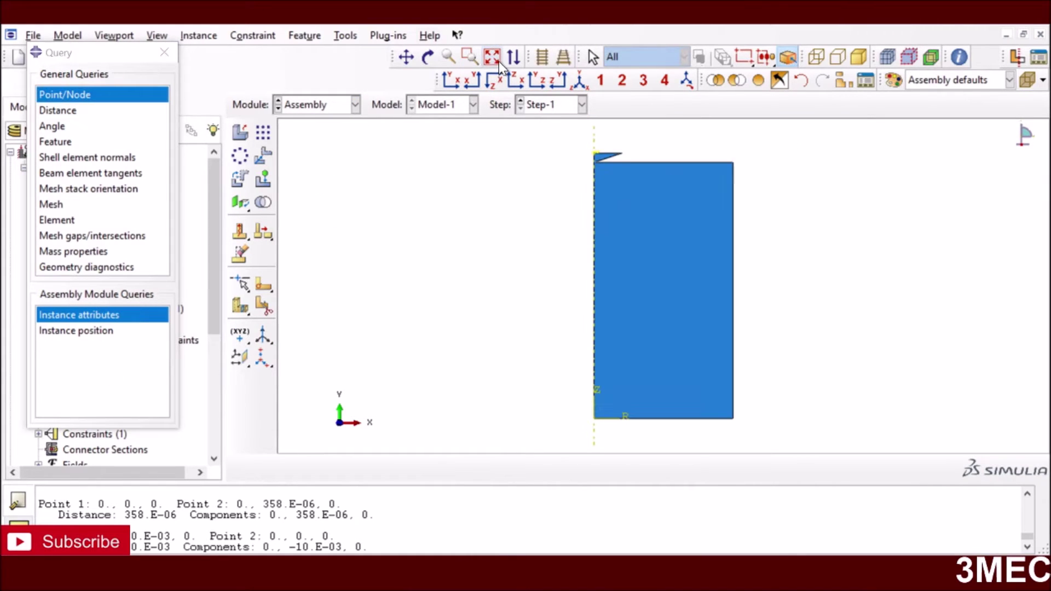
Try to create instances of Part-1 and Part-2 with auto-offset from other instances
{"action": "left_click", "coordinate": [241, 135]}
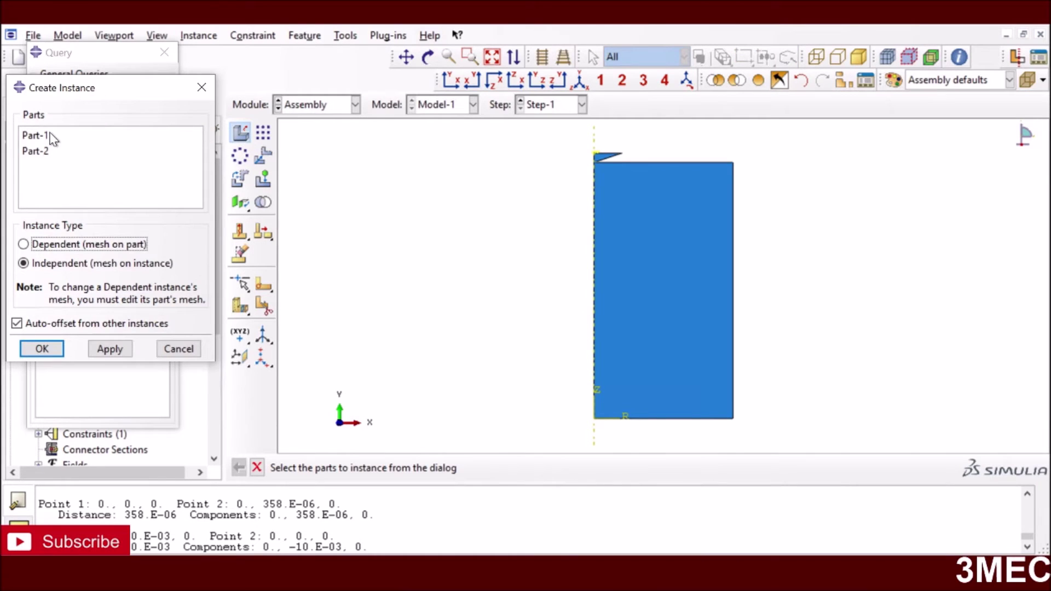
{"action": "left_click_drag", "start_coordinate": [53, 138], "coordinate": [39, 152]}
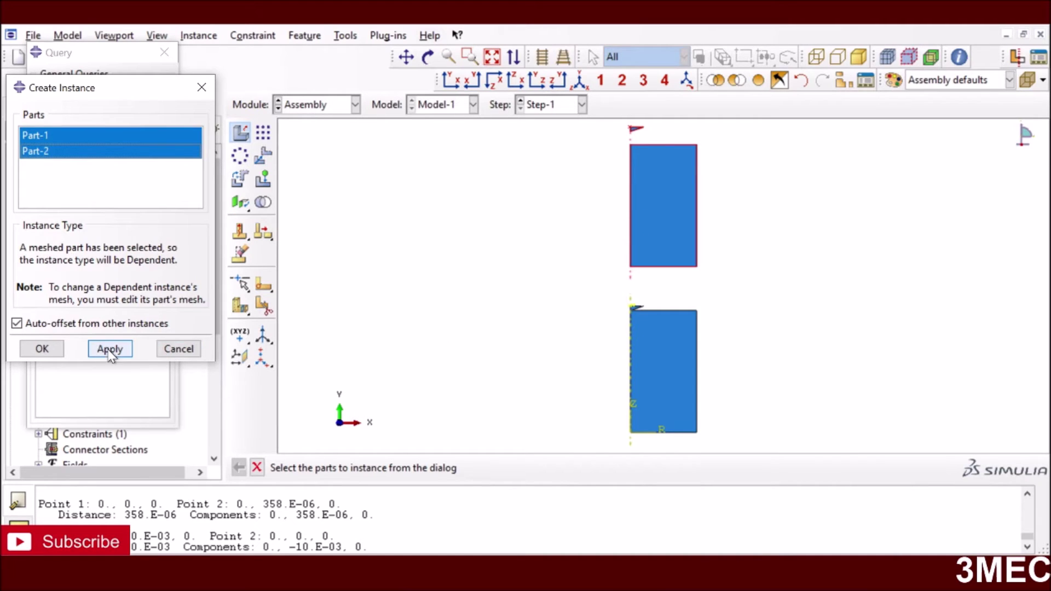
{"action": "left_click", "coordinate": [167, 348]}
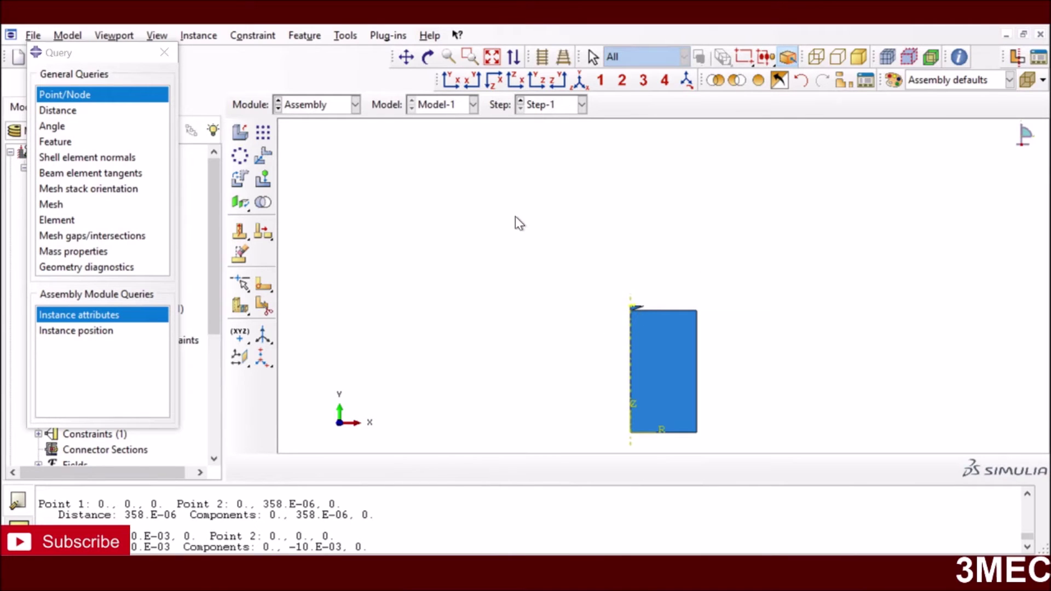
Try to translate the triangular indenter instance upward along the symmetry axis by picking two of its points
{"action": "scroll", "coordinate": [636, 333], "scroll_direction": "up", "scroll_amount": 1}
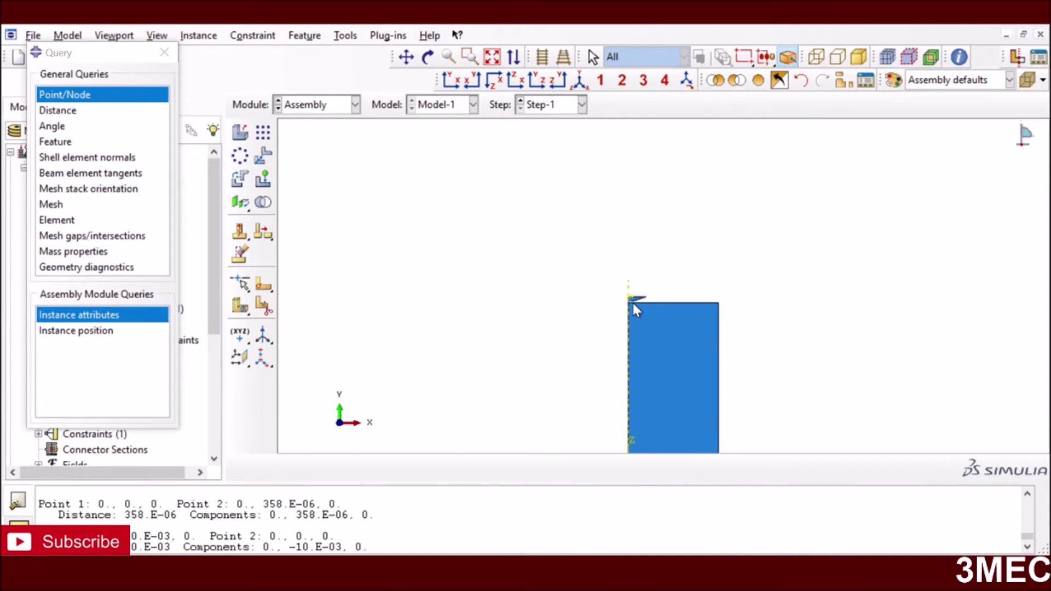
{"action": "scroll", "coordinate": [633, 304], "scroll_direction": "down", "scroll_amount": 1}
{"action": "scroll", "coordinate": [630, 344], "scroll_direction": "up", "scroll_amount": 3}
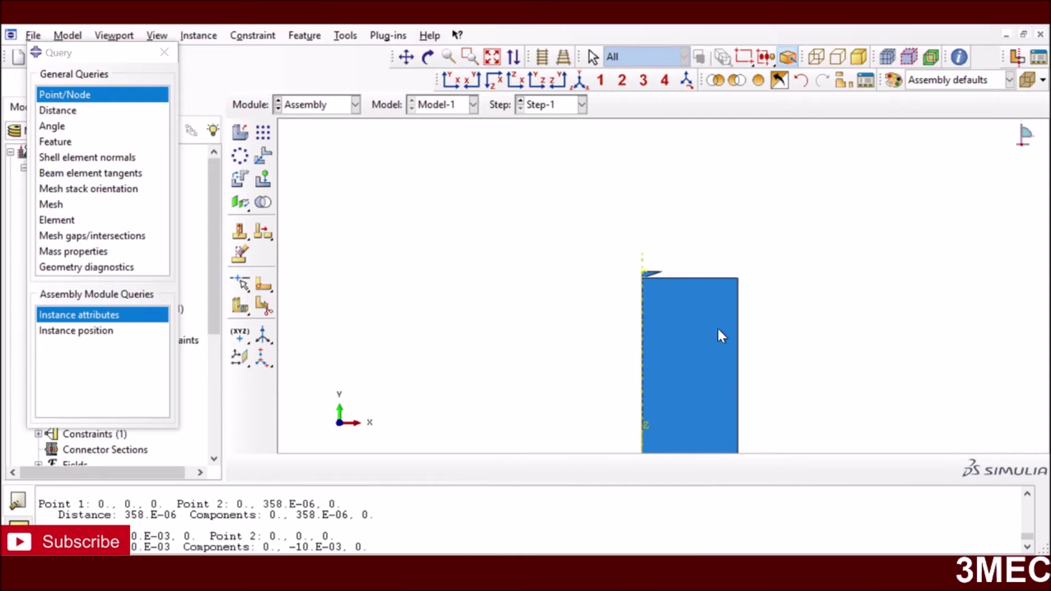
{"action": "scroll", "coordinate": [626, 262], "scroll_direction": "up", "scroll_amount": 3}
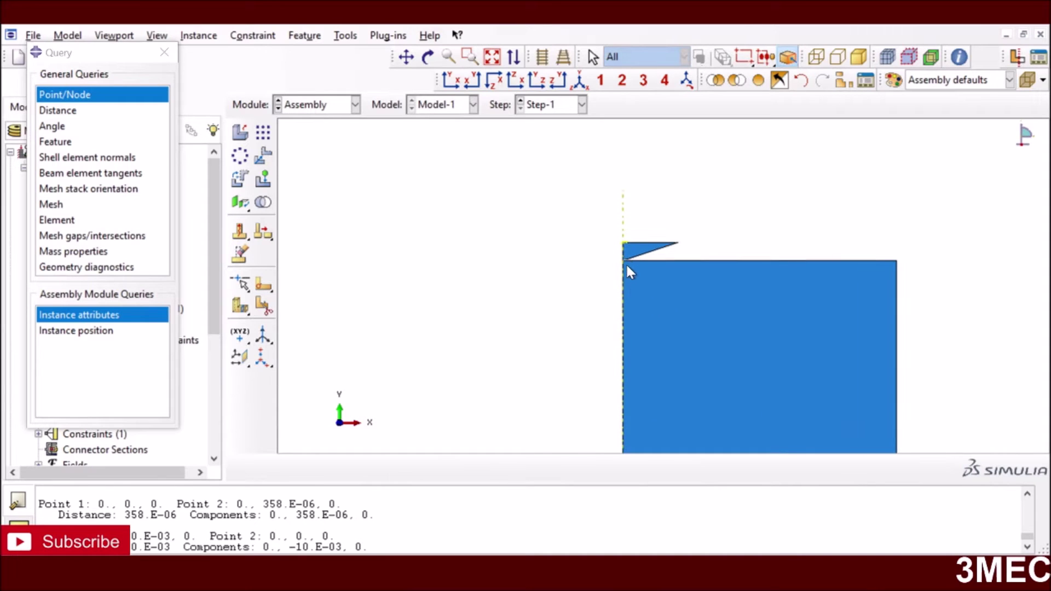
{"action": "left_click", "coordinate": [259, 159]}
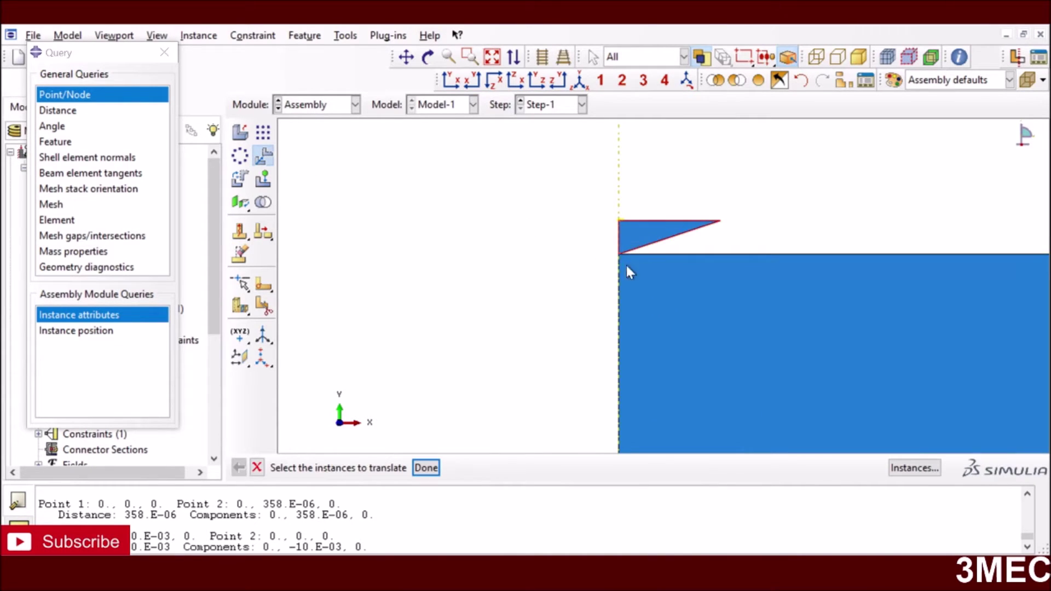
{"action": "left_click", "coordinate": [426, 468]}
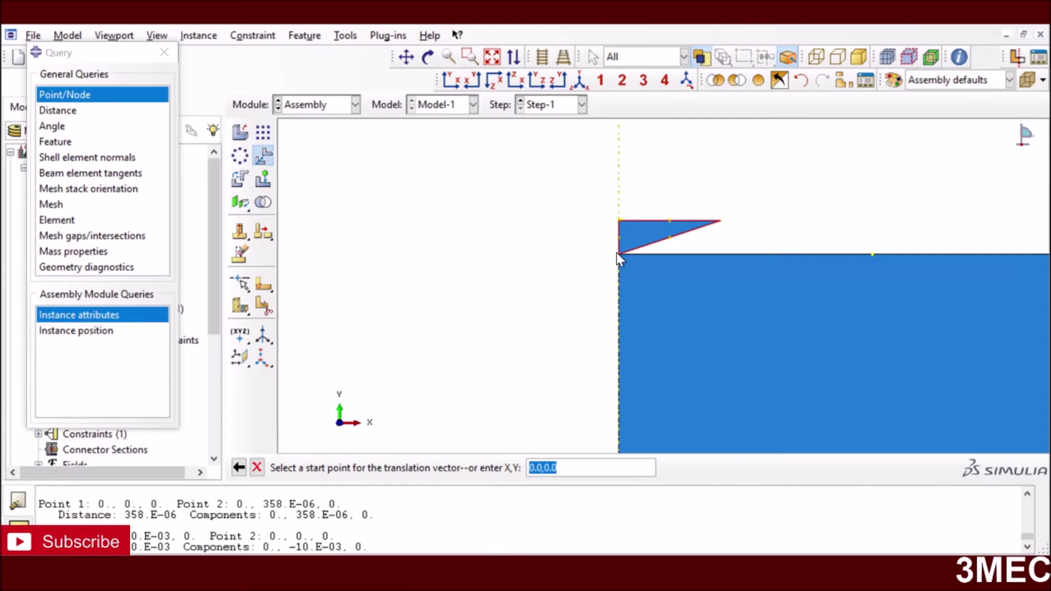
{"action": "left_click", "coordinate": [621, 221]}
{"action": "left_click", "coordinate": [634, 253]}
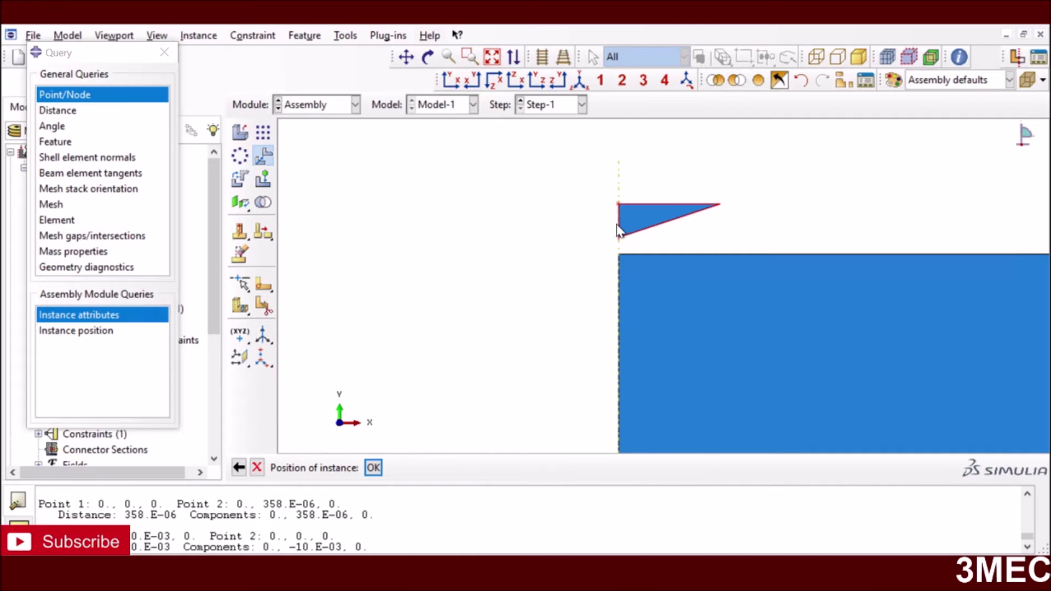
{"action": "left_click", "coordinate": [239, 468]}
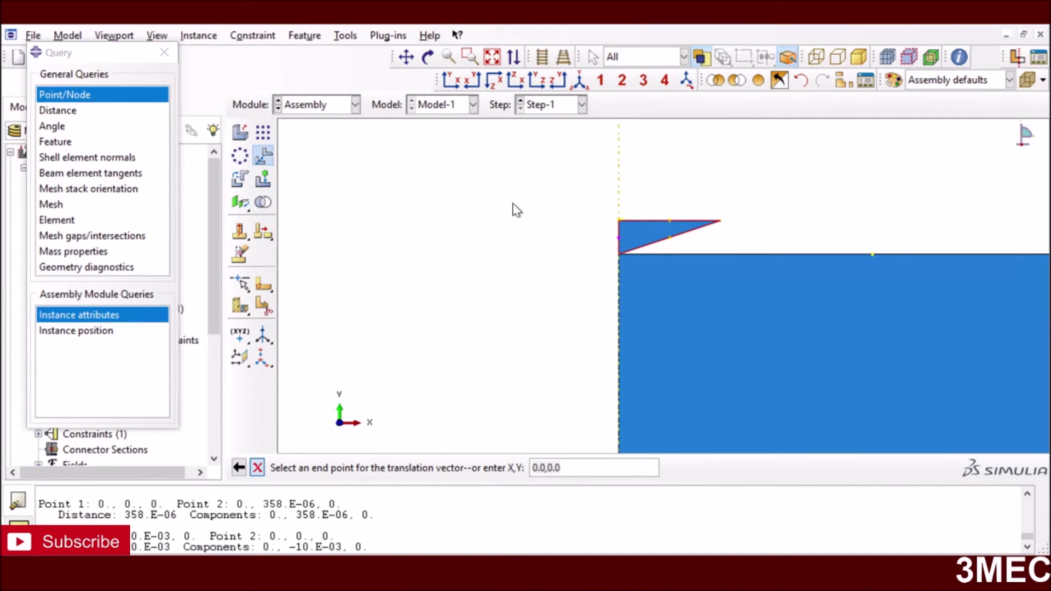
{"action": "key", "text": "Escape"}
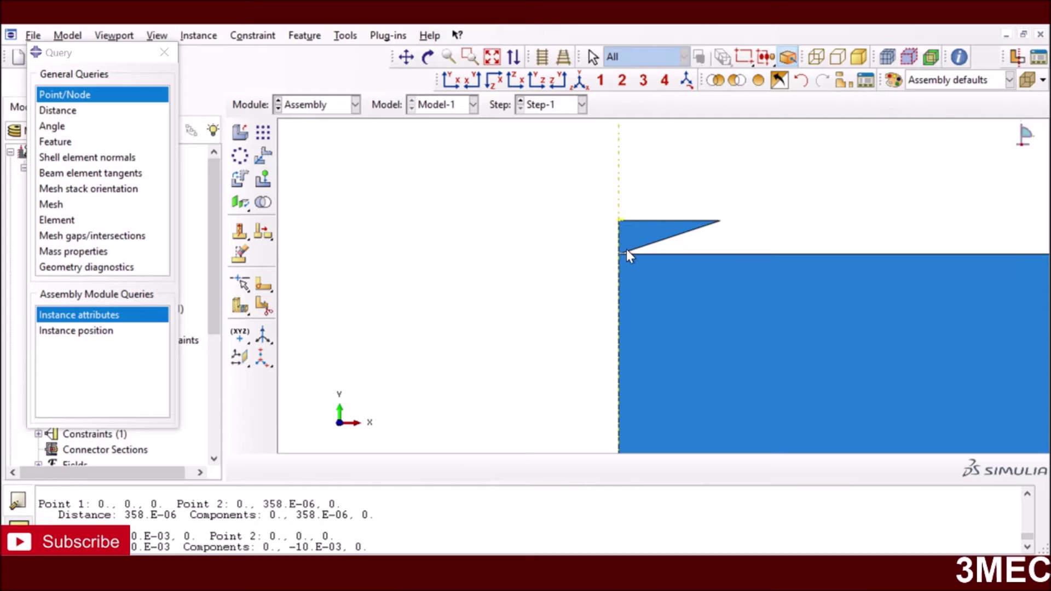
Examine up close how the indenter tip meets the specimen's top edge at the symmetry axis
{"action": "scroll", "coordinate": [624, 252], "scroll_direction": "up", "scroll_amount": 3}
{"action": "scroll", "coordinate": [630, 252], "scroll_direction": "up", "scroll_amount": 3}
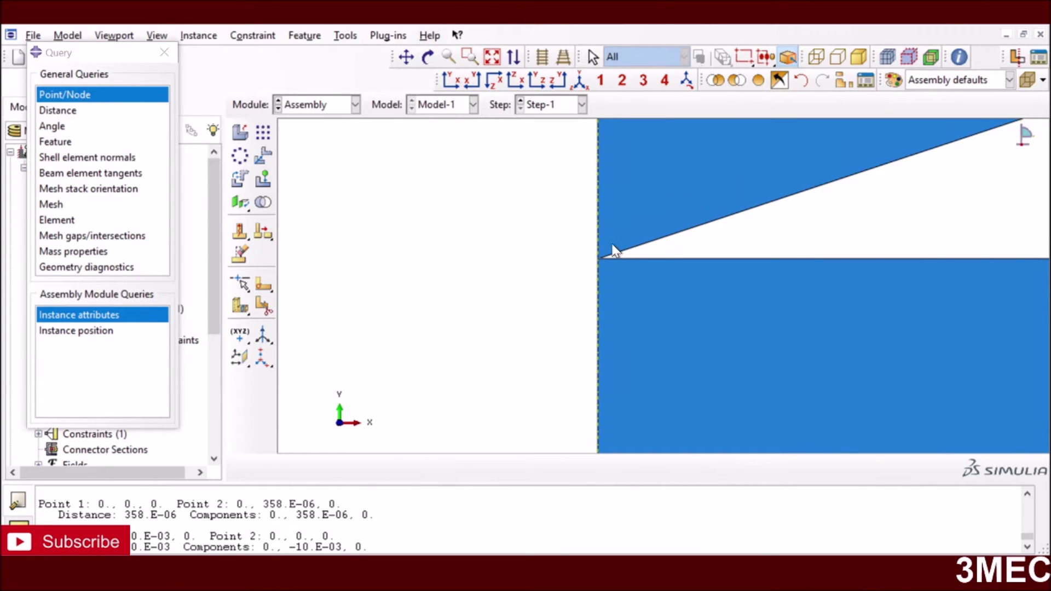
{"action": "scroll", "coordinate": [628, 268], "scroll_direction": "down", "scroll_amount": 3}
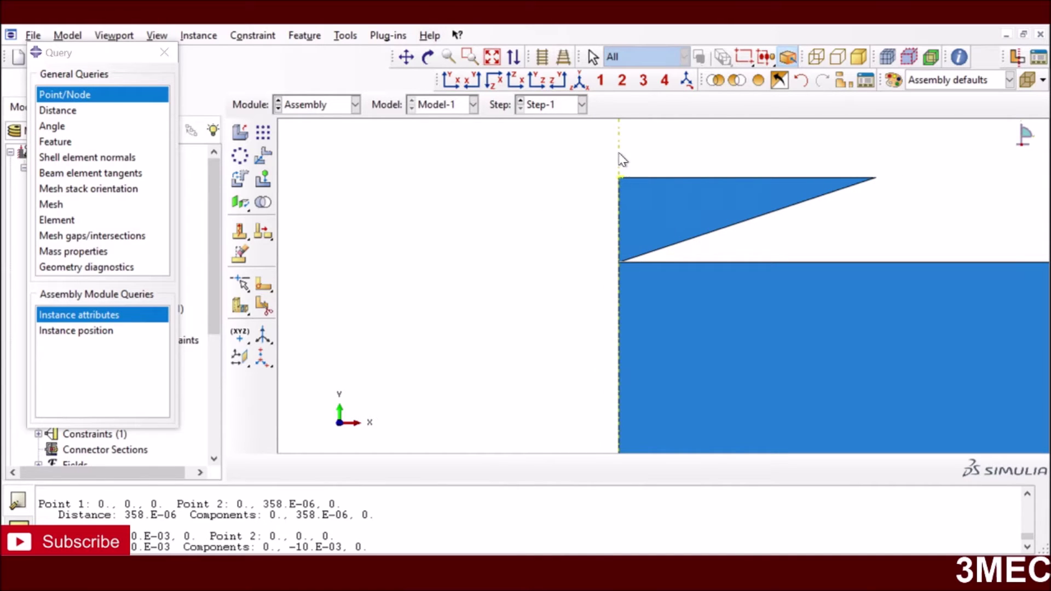
{"action": "left_click", "coordinate": [356, 104]}
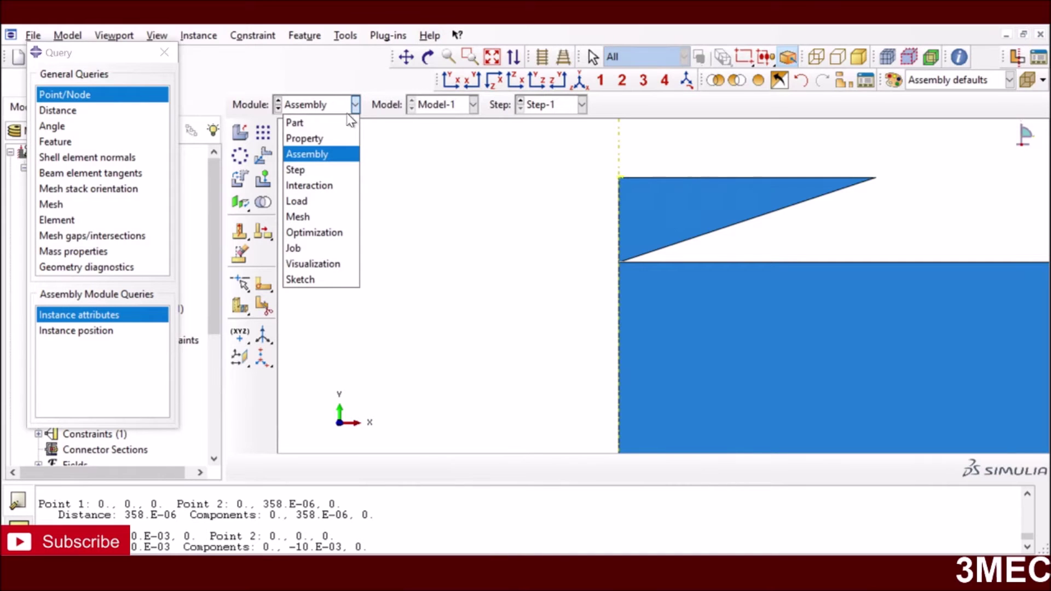
{"action": "left_click", "coordinate": [302, 154]}
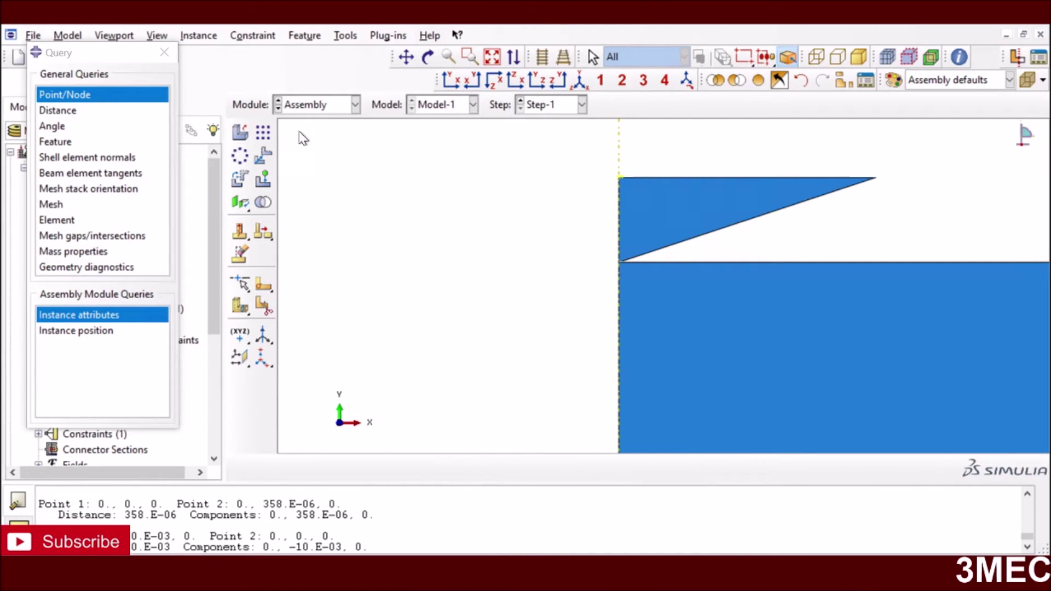
Go to the Step module and inspect the time period in the basic settings of Step-1
{"action": "left_click", "coordinate": [330, 104]}
{"action": "left_click", "coordinate": [312, 169]}
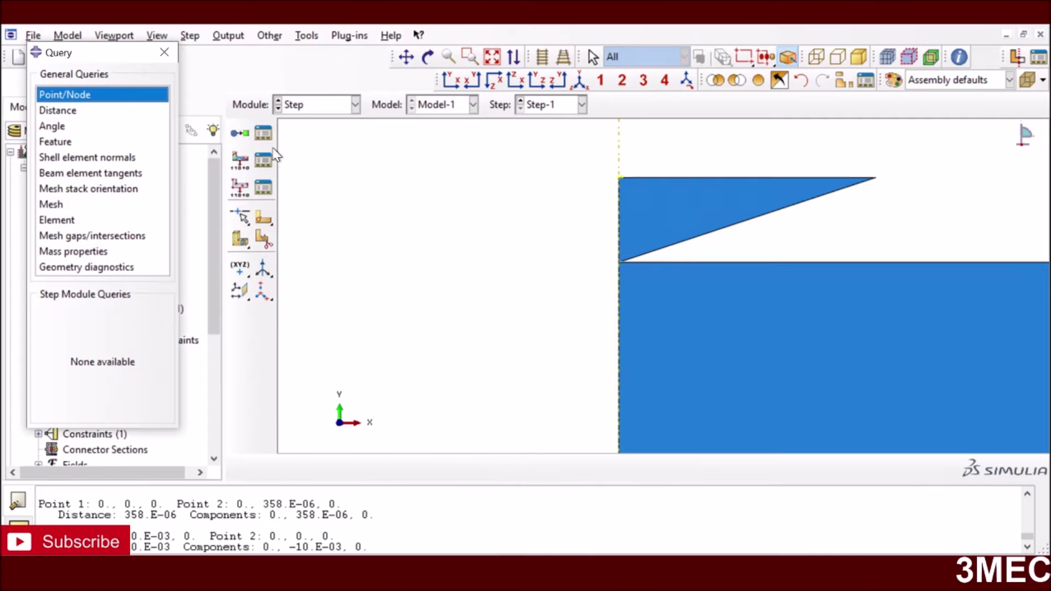
{"action": "left_click", "coordinate": [263, 134]}
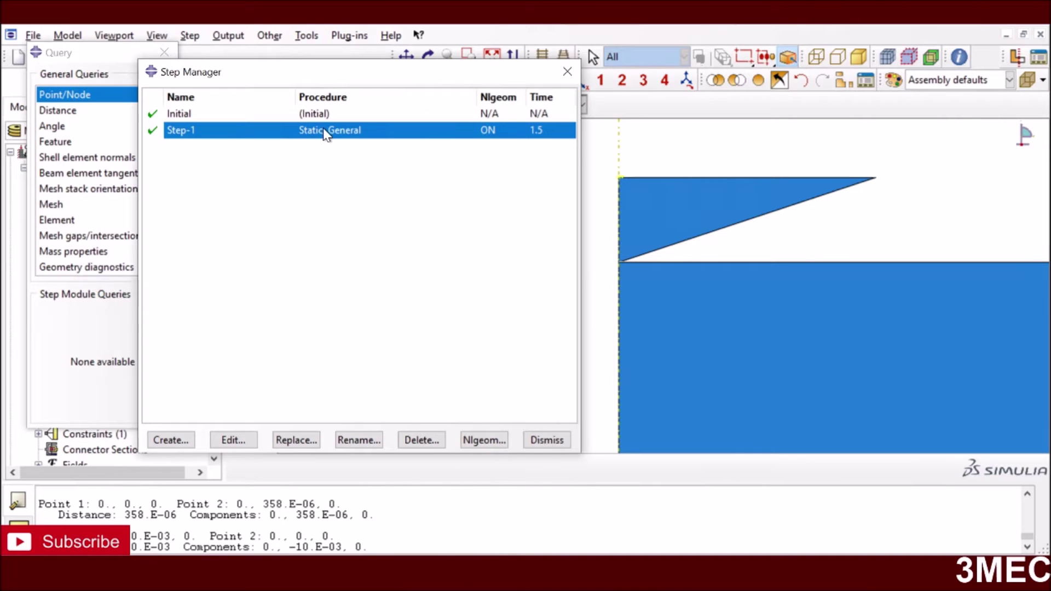
{"action": "left_click", "coordinate": [234, 440]}
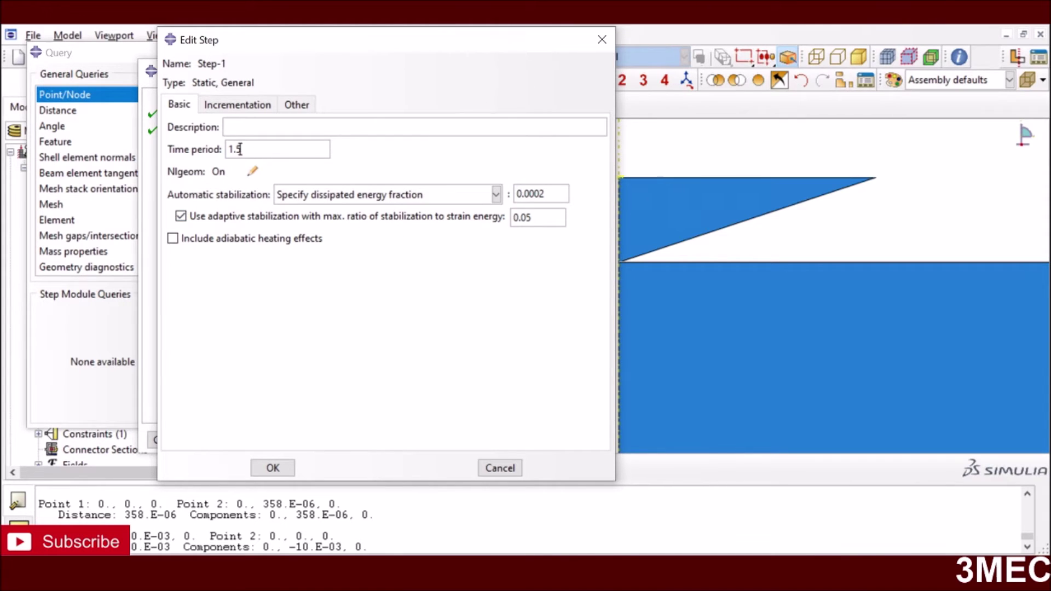
{"action": "key", "text": "ctrl+a"}
Inspect the maximum number of increments and the initial, minimum and maximum increment sizes of Step-1, and close the step editor and manager
{"action": "left_click", "coordinate": [237, 104]}
{"action": "left_click_drag", "start_coordinate": [353, 146], "coordinate": [320, 145]}
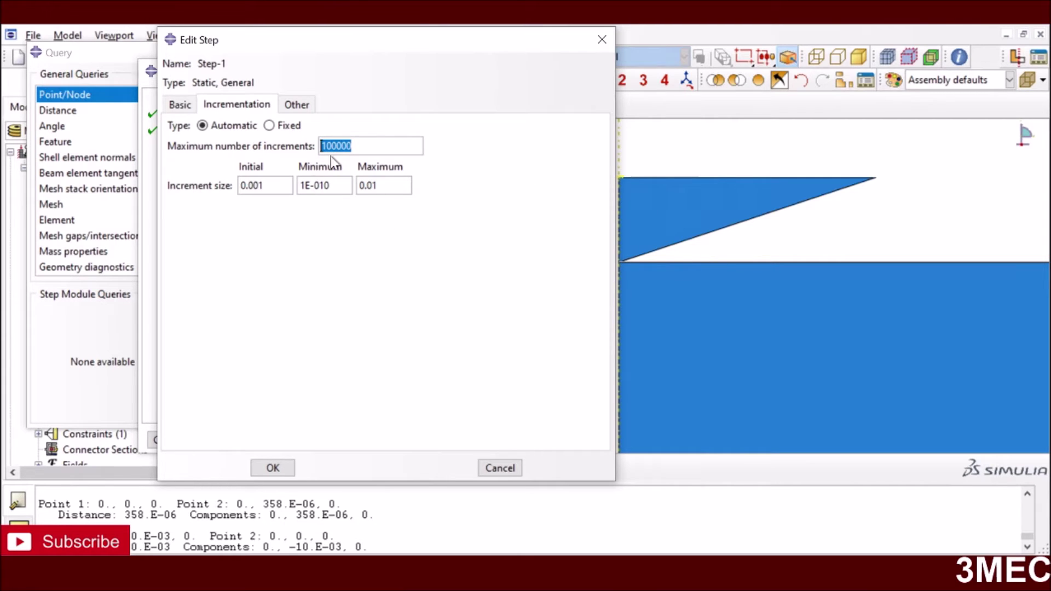
{"action": "left_click", "coordinate": [263, 186]}
{"action": "left_click_drag", "start_coordinate": [262, 186], "coordinate": [239, 185]}
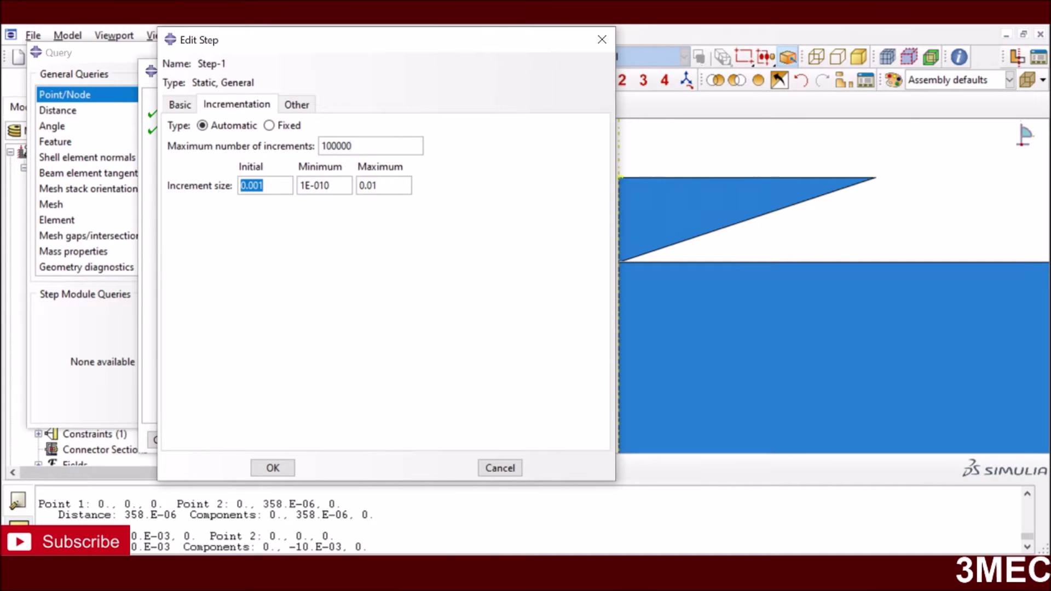
{"action": "left_click_drag", "start_coordinate": [378, 185], "coordinate": [358, 186]}
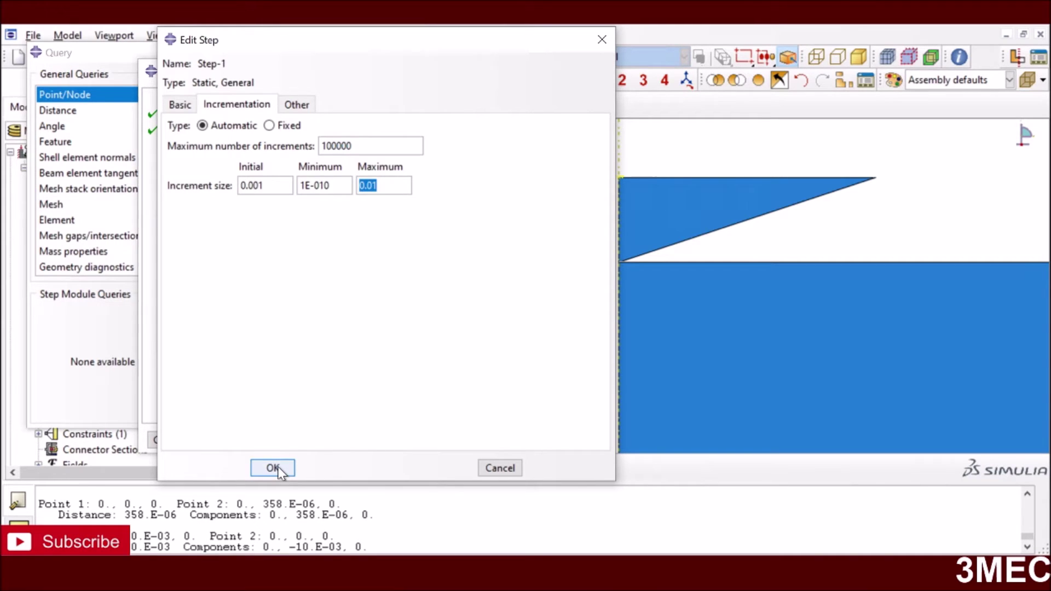
{"action": "left_click_drag", "start_coordinate": [330, 185], "coordinate": [300, 185]}
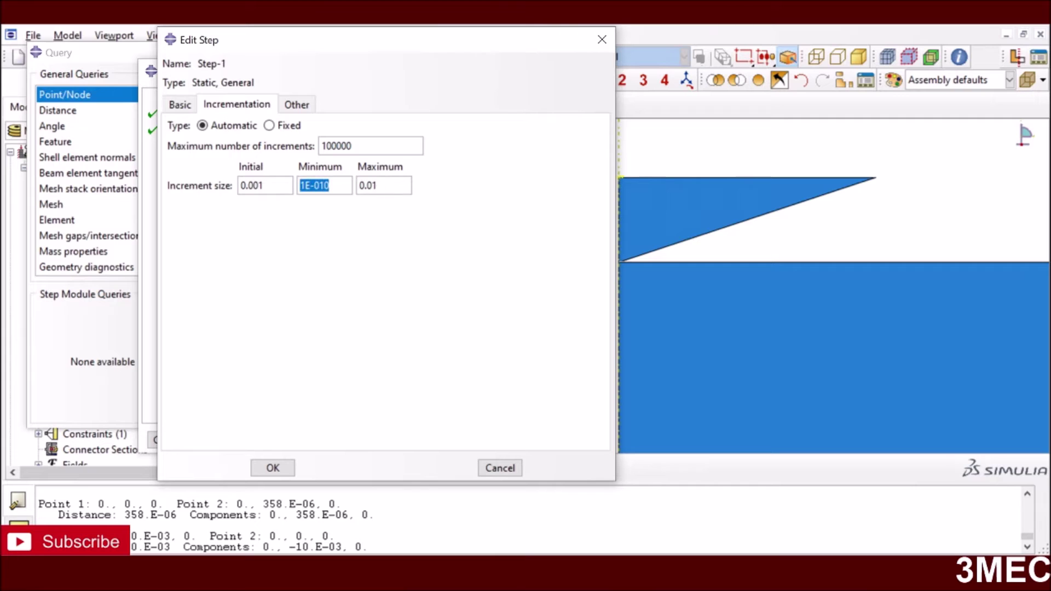
{"action": "left_click", "coordinate": [277, 465]}
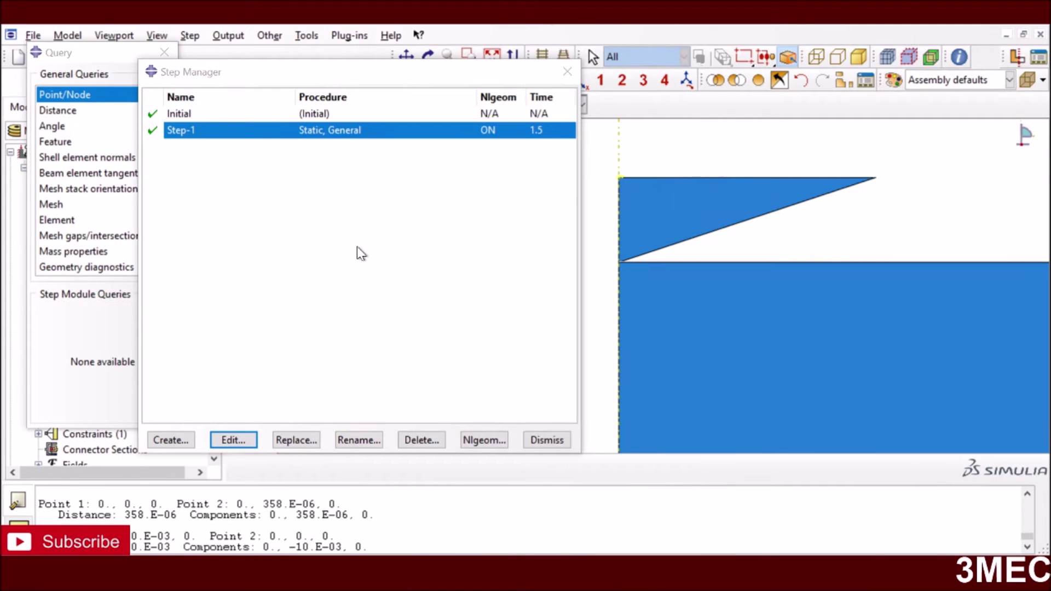
{"action": "left_click", "coordinate": [545, 440]}
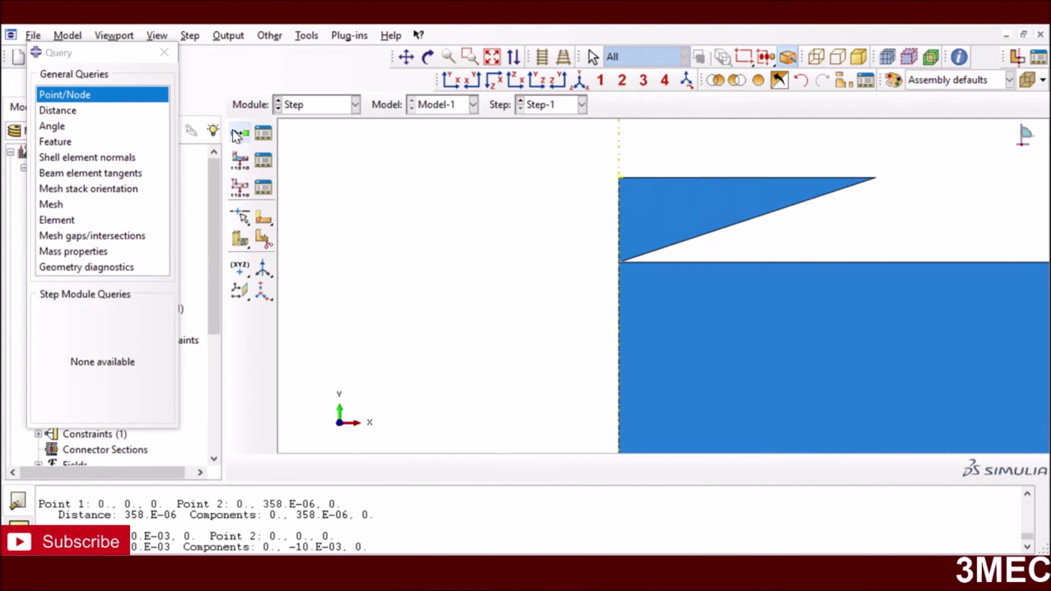
Go to the Interaction module and briefly bring up the list of defined interactions
{"action": "left_click", "coordinate": [308, 103]}
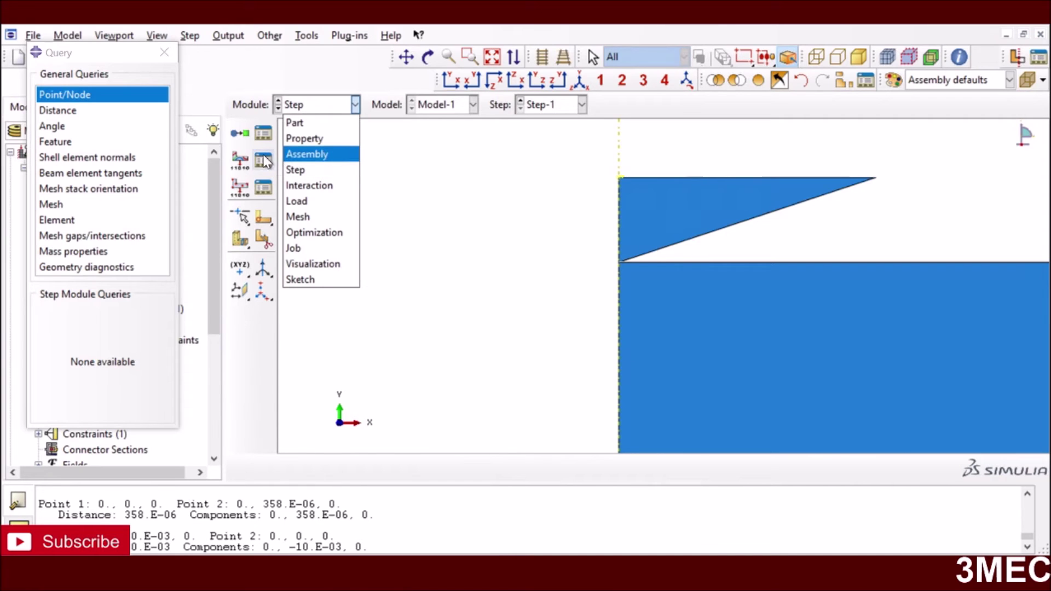
{"action": "left_click", "coordinate": [295, 186]}
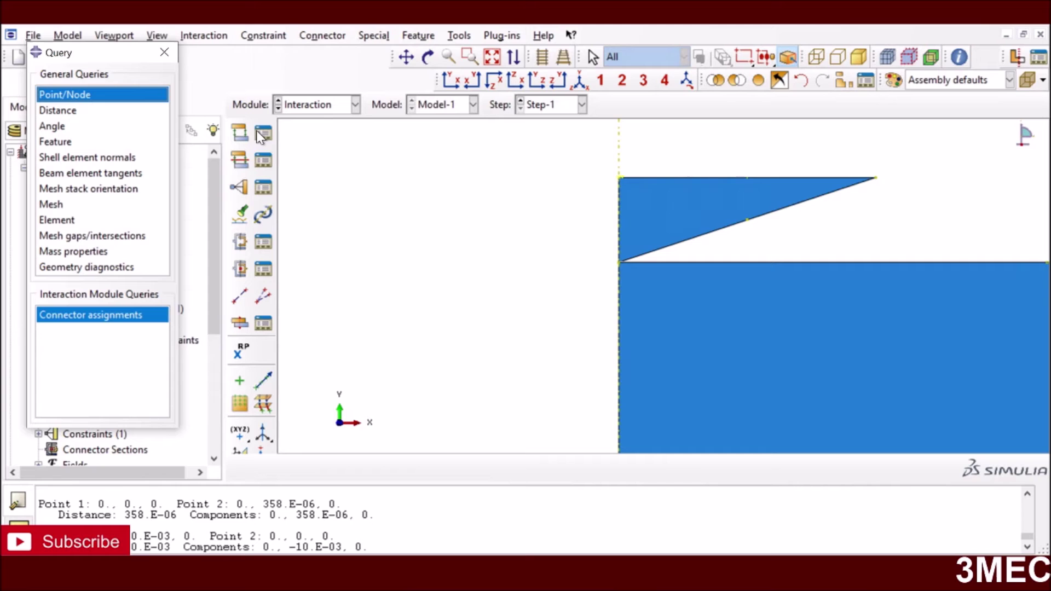
{"action": "left_click", "coordinate": [257, 131]}
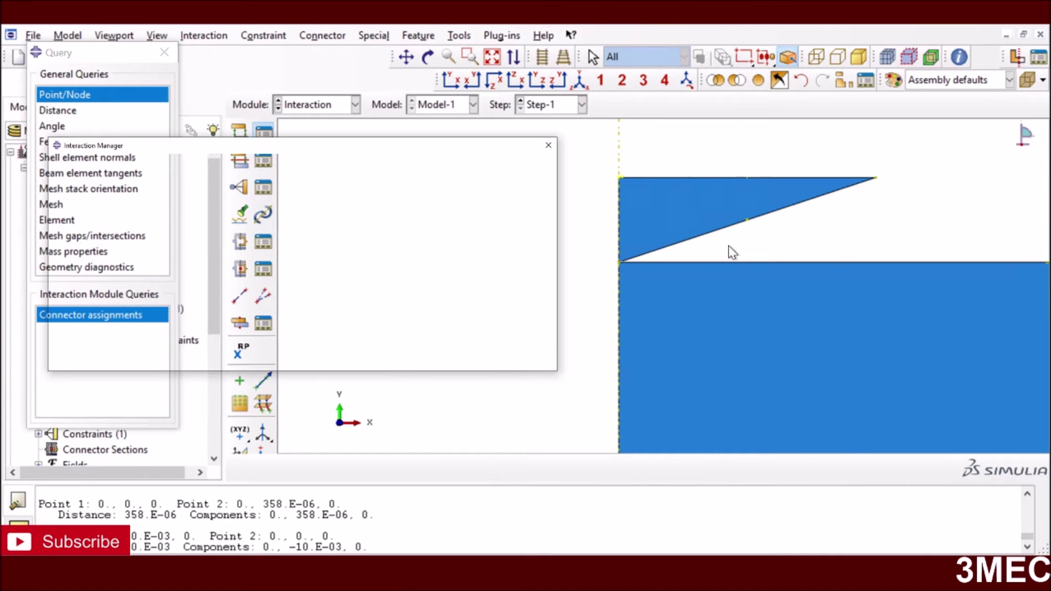
{"action": "left_click", "coordinate": [825, 219]}
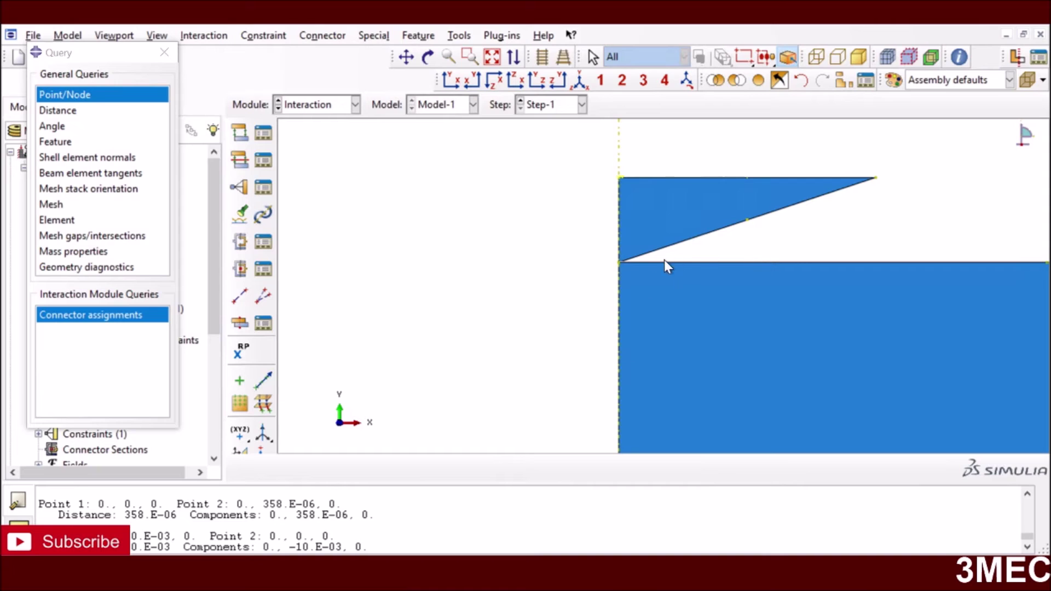
Open contact property IntProp-1 for editing and inspect its tangential behavior and the available mechanical options
{"action": "left_click", "coordinate": [262, 162]}
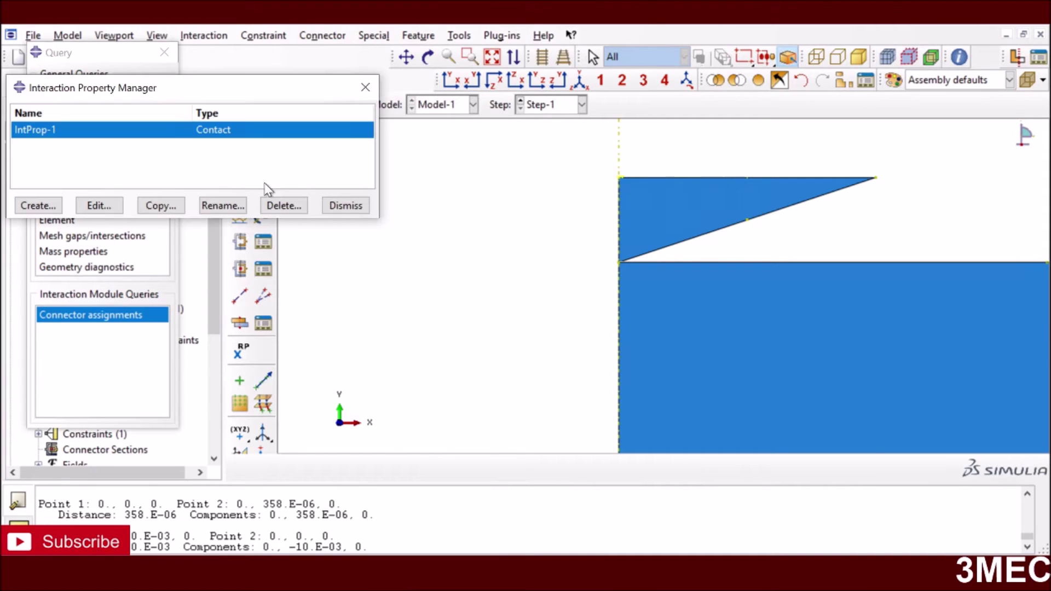
{"action": "left_click", "coordinate": [92, 206]}
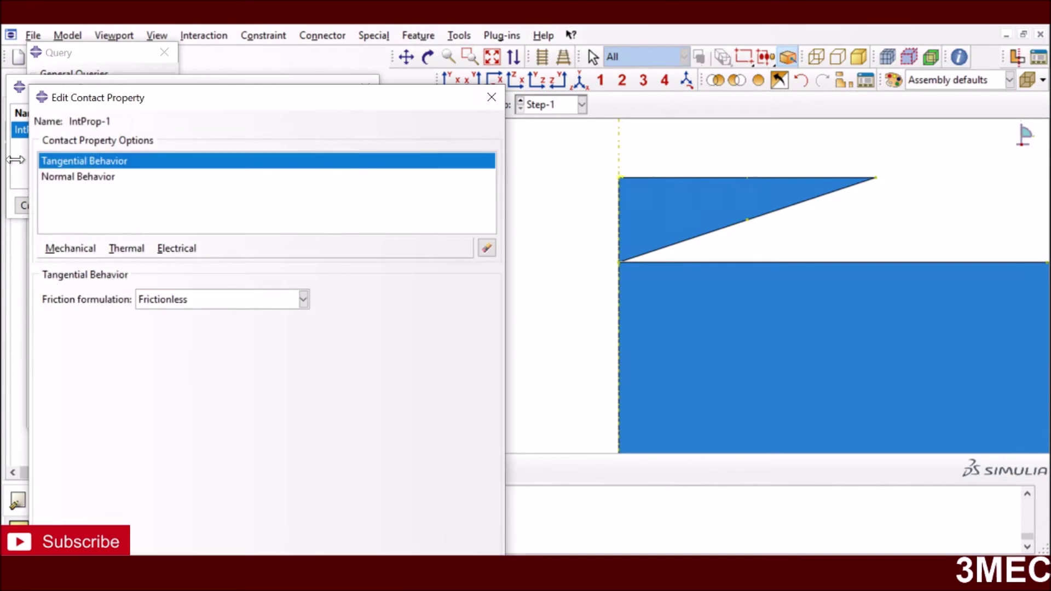
{"action": "left_click", "coordinate": [85, 249]}
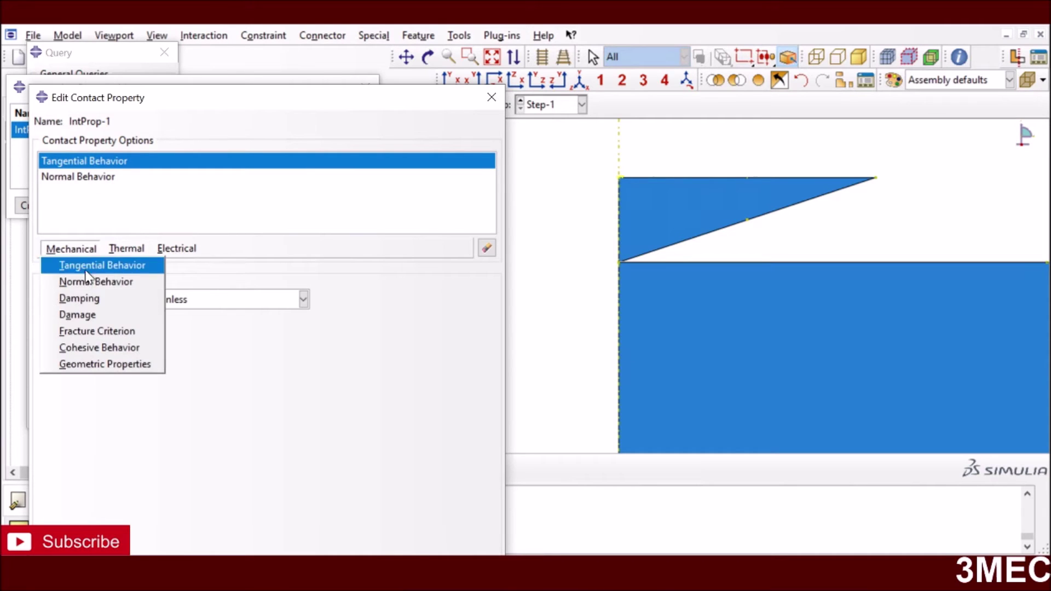
{"action": "left_click", "coordinate": [99, 164]}
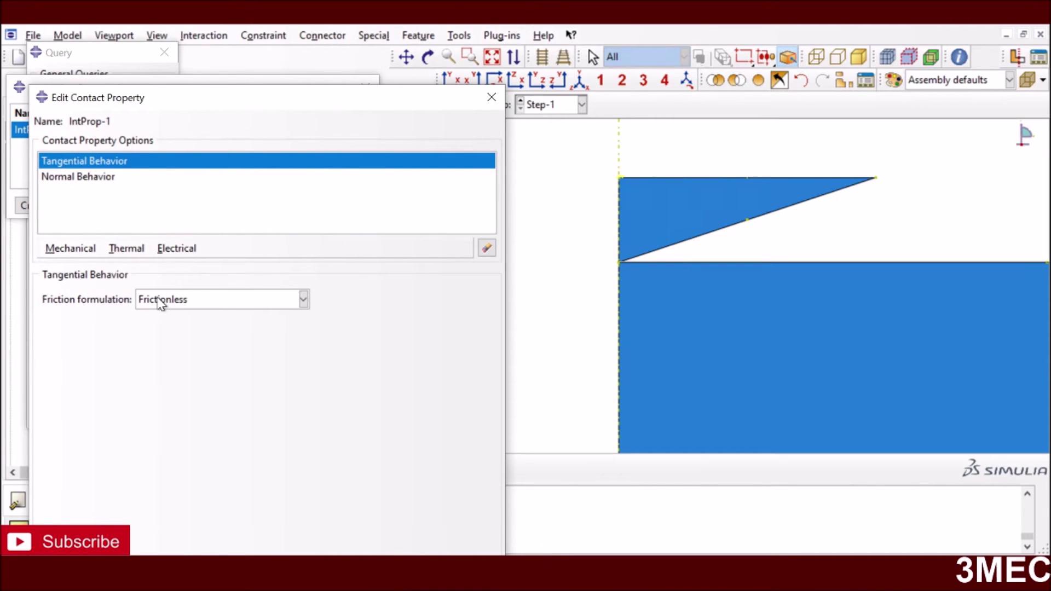
{"action": "left_click", "coordinate": [73, 249]}
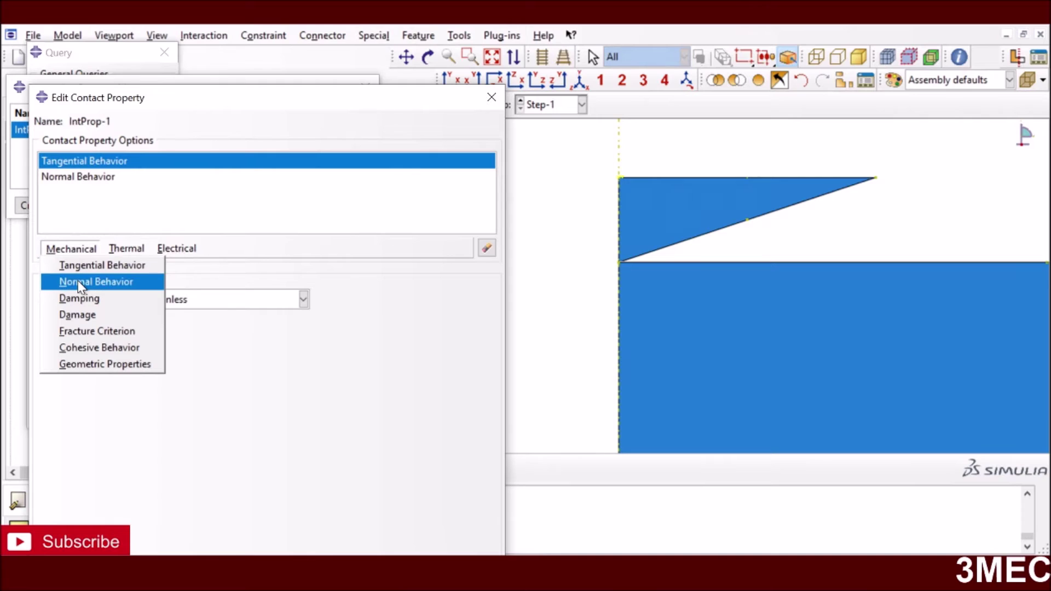
{"action": "left_click", "coordinate": [86, 189]}
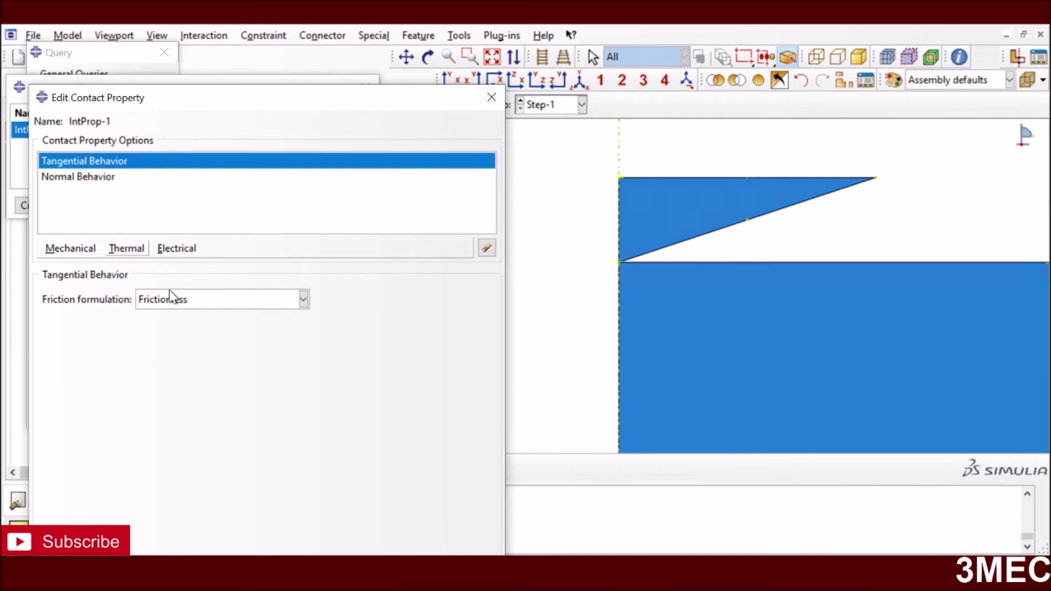
Inspect the normal behavior settings of IntProp-1, then close the contact property editor and its manager
{"action": "left_click", "coordinate": [86, 181]}
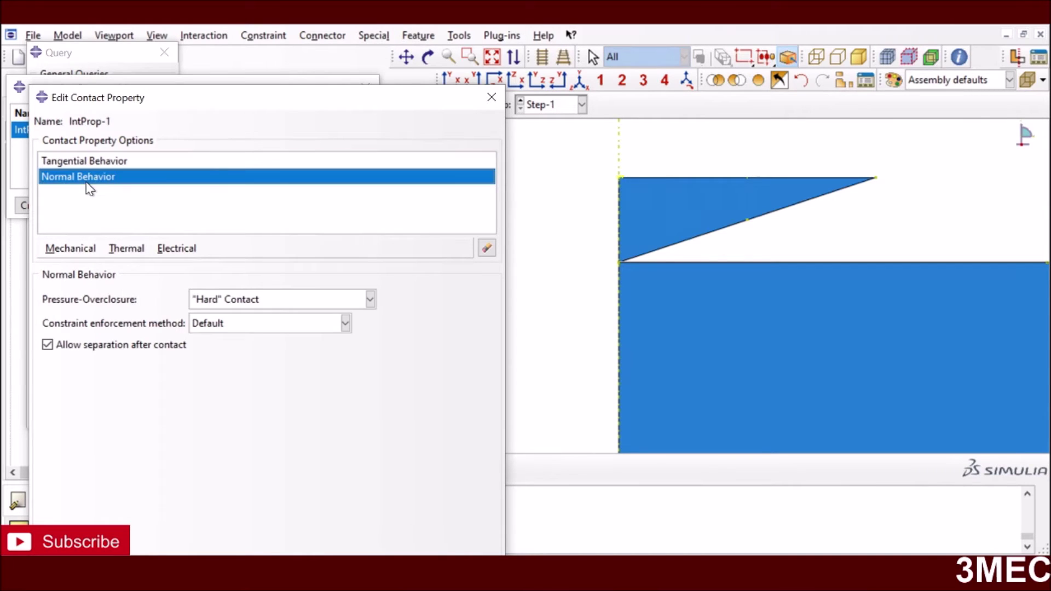
{"action": "left_click", "coordinate": [47, 345]}
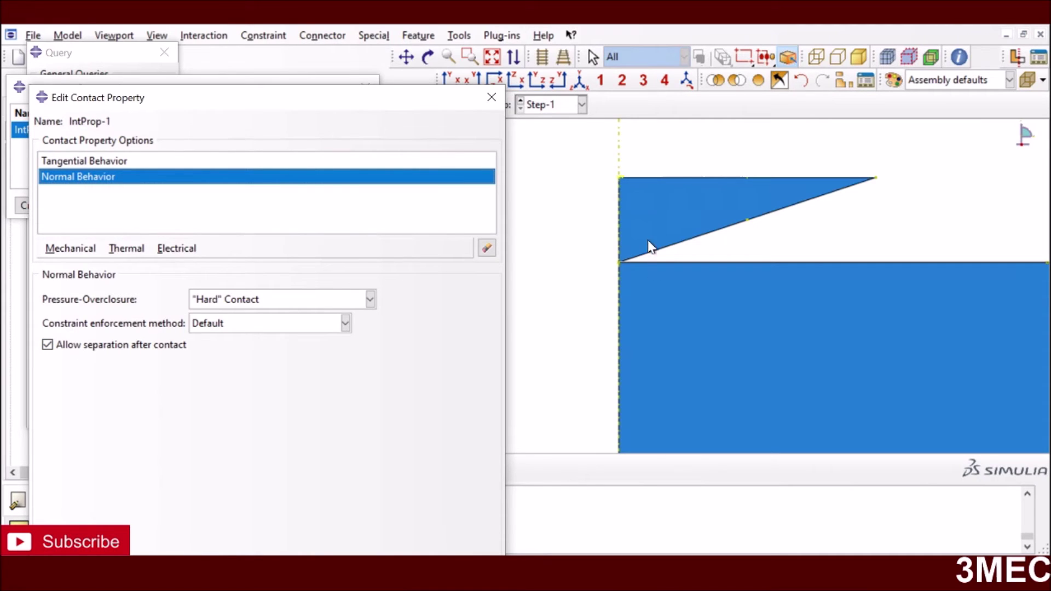
{"action": "left_click", "coordinate": [491, 99]}
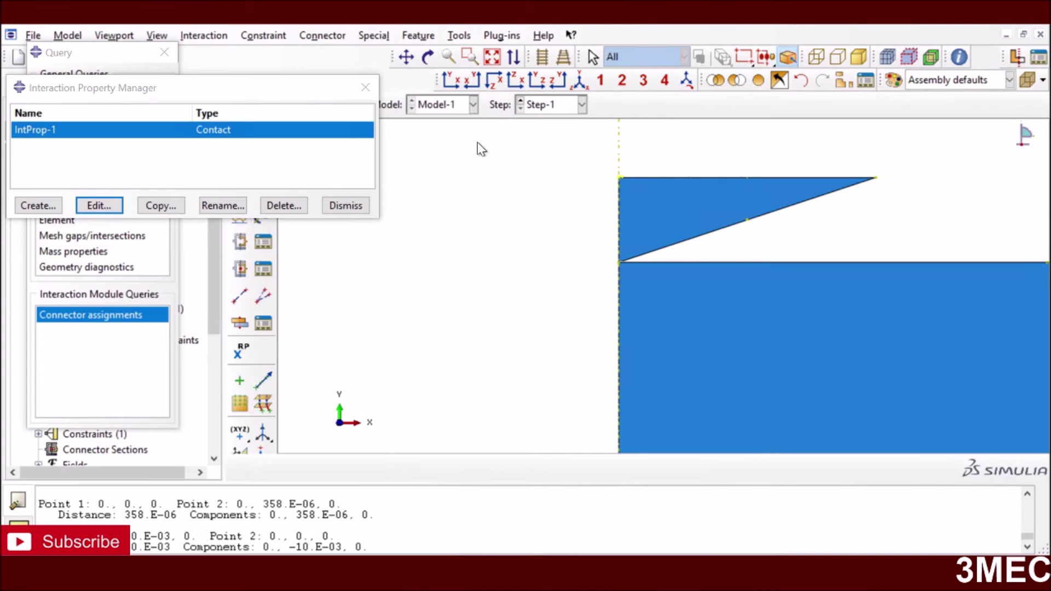
{"action": "left_click", "coordinate": [343, 205]}
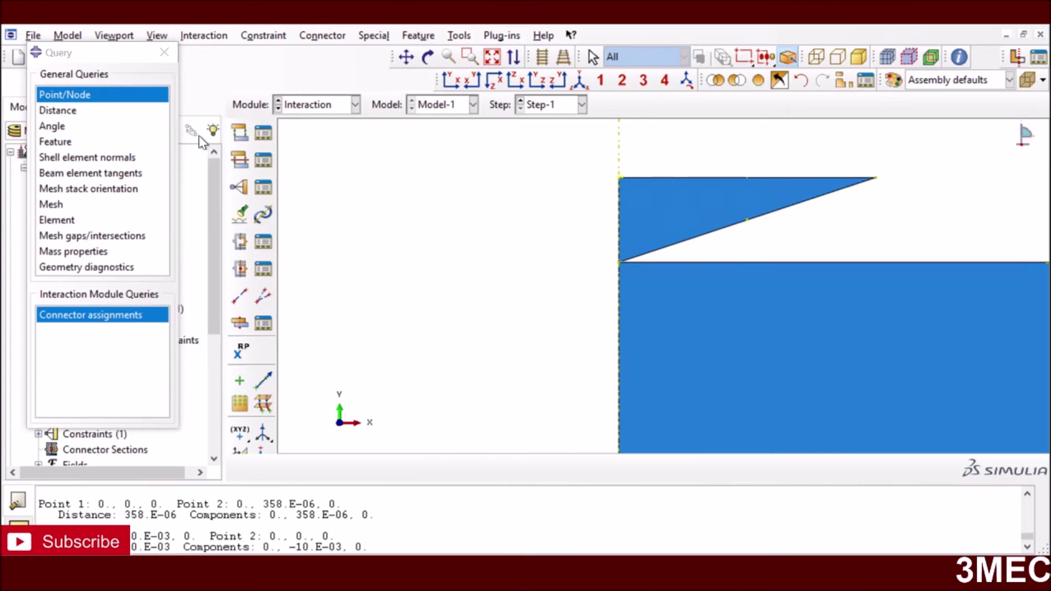
Review the available interaction types and the contact surfaces and settings of interaction Int-1, then close its editor and manager
{"action": "left_click", "coordinate": [238, 134]}
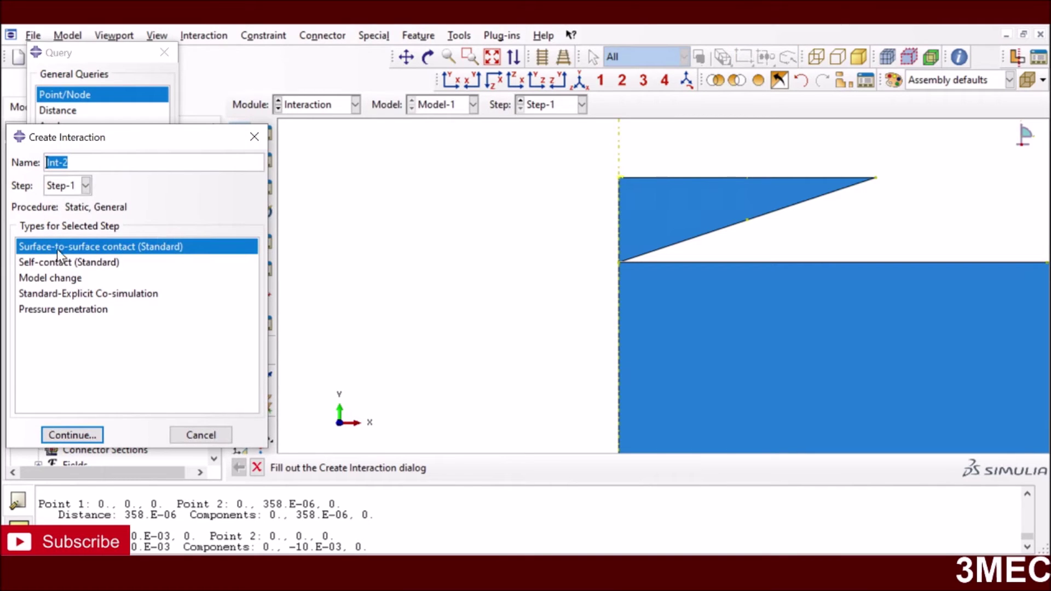
{"action": "left_click", "coordinate": [201, 435]}
{"action": "left_click", "coordinate": [261, 134]}
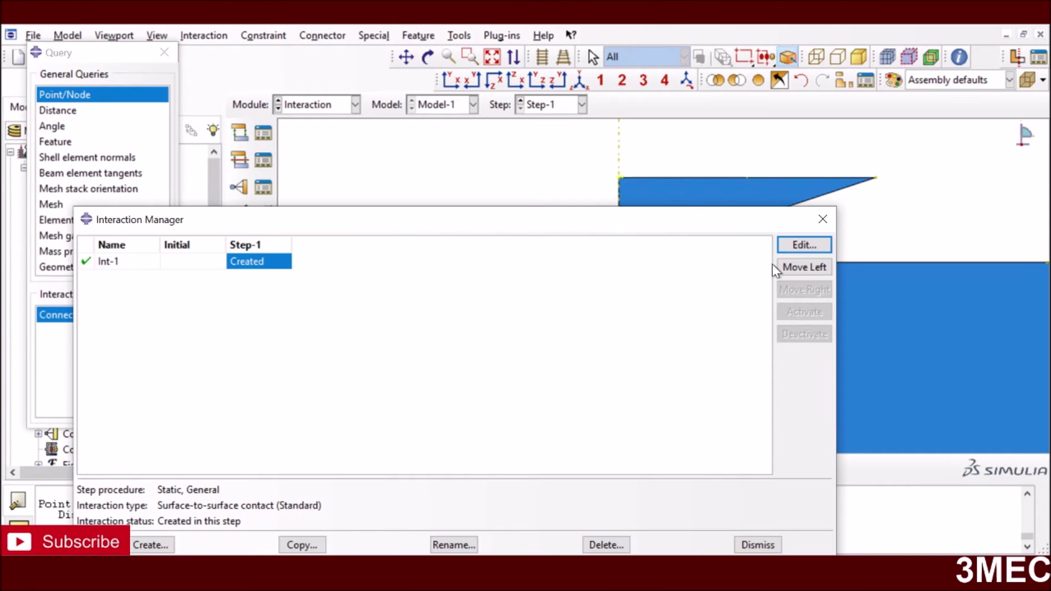
{"action": "left_click", "coordinate": [804, 246]}
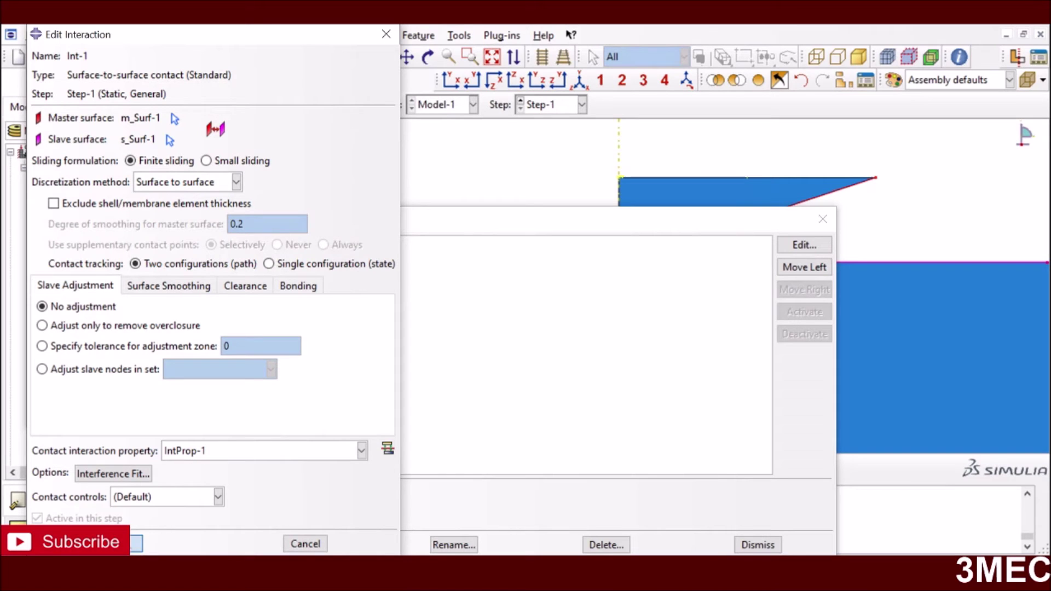
{"action": "left_click", "coordinate": [137, 543]}
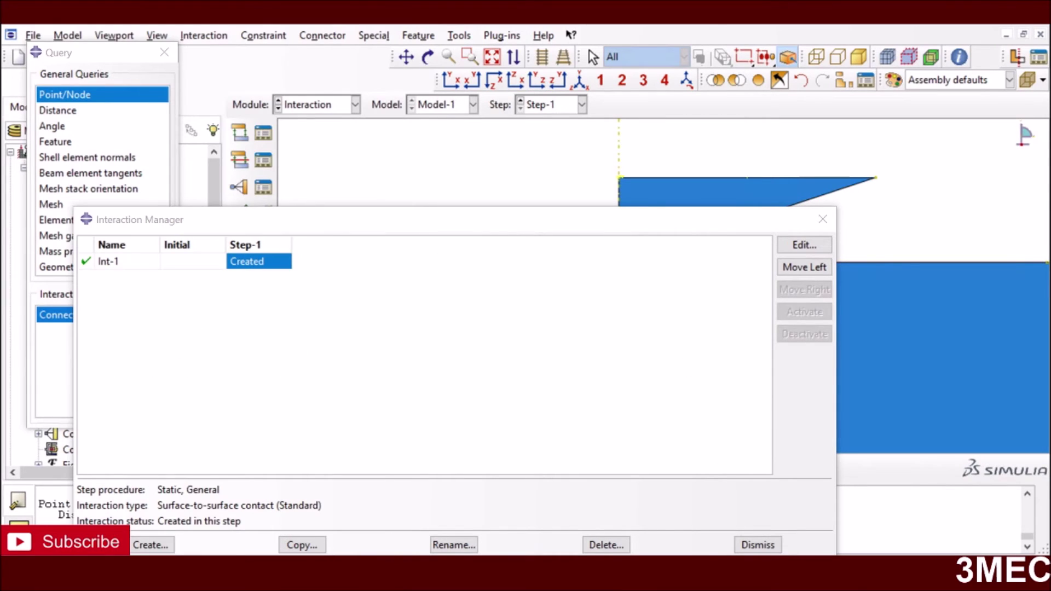
{"action": "left_click", "coordinate": [758, 545]}
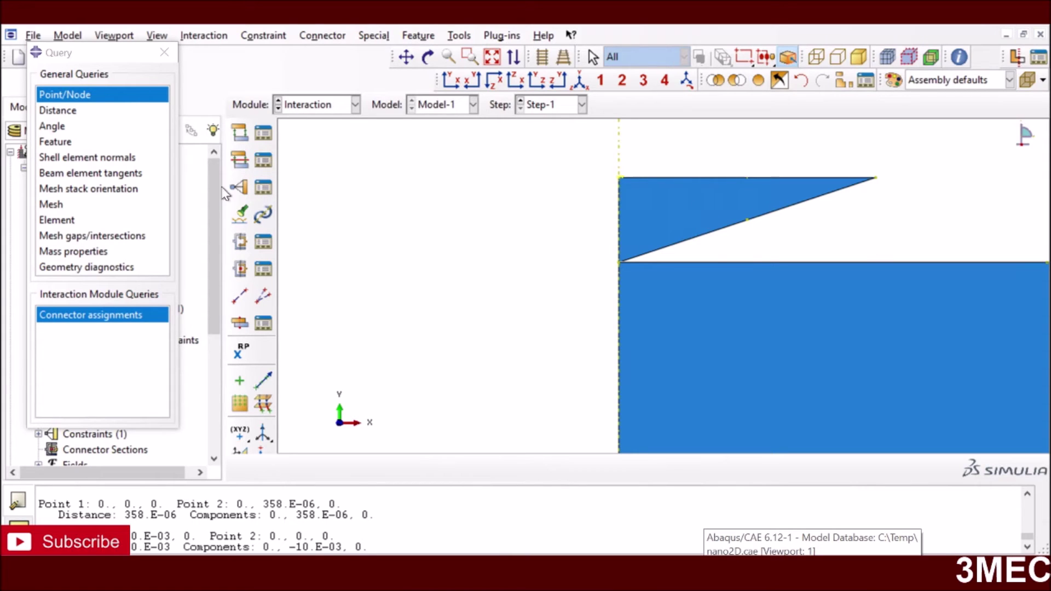
Try to create a new rigid body constraint with a body region and a reference point
{"action": "left_click", "coordinate": [265, 189]}
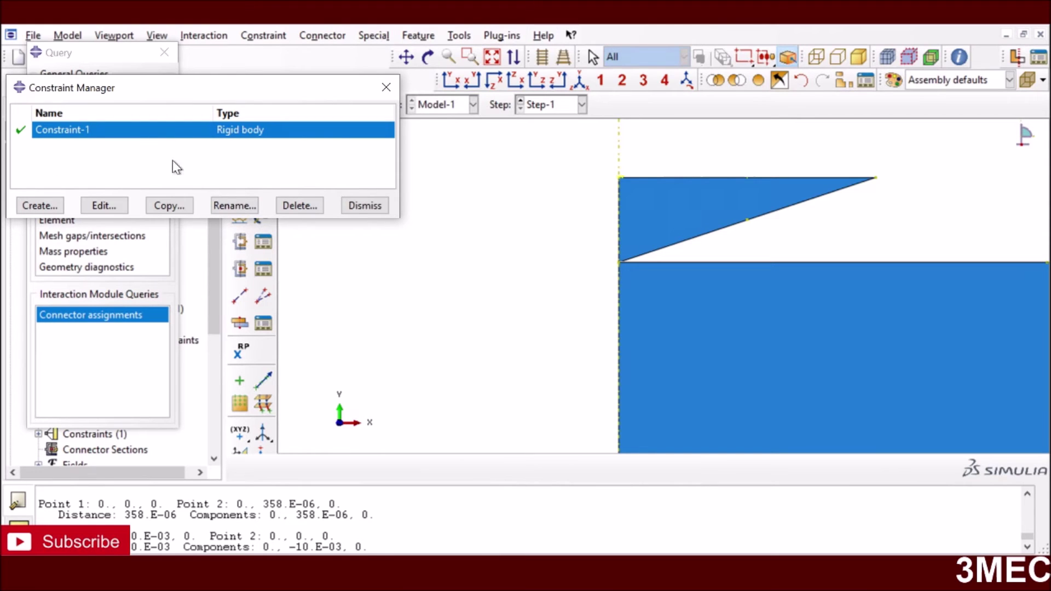
{"action": "left_click", "coordinate": [39, 205]}
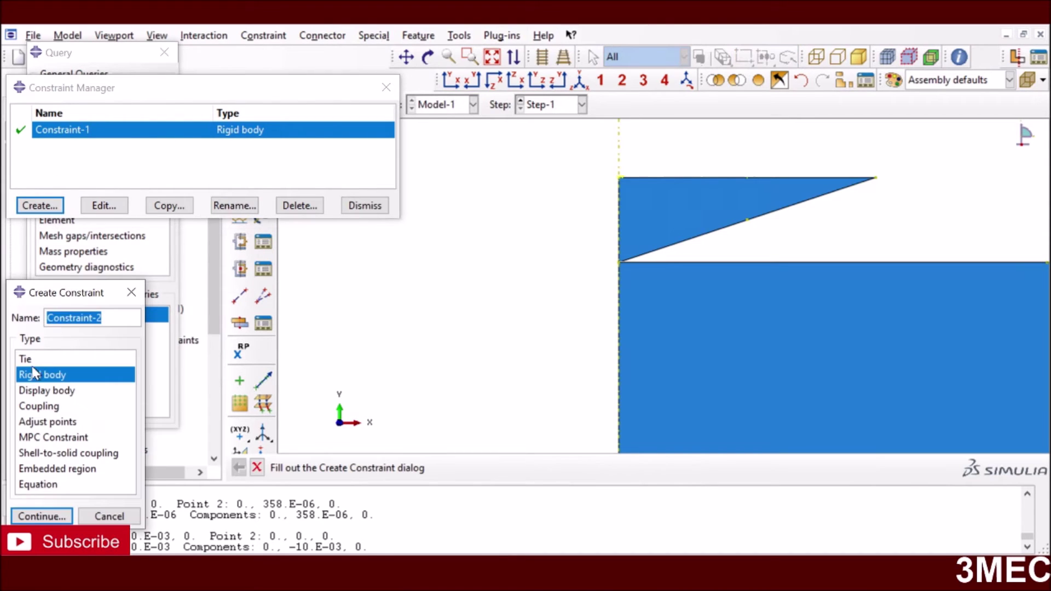
{"action": "left_click", "coordinate": [34, 378]}
{"action": "left_click", "coordinate": [41, 516]}
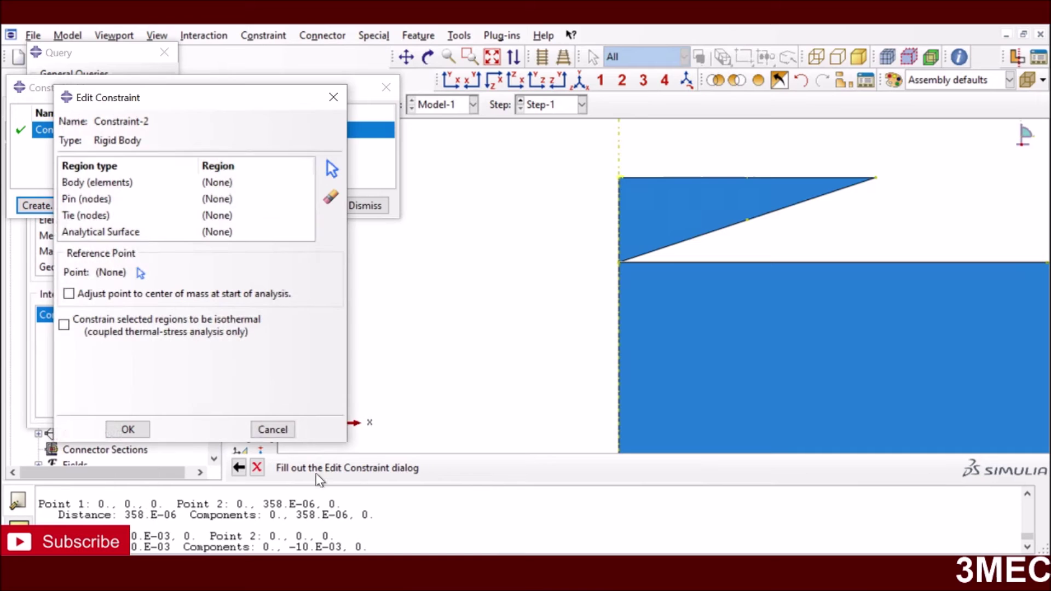
{"action": "left_click", "coordinate": [115, 184]}
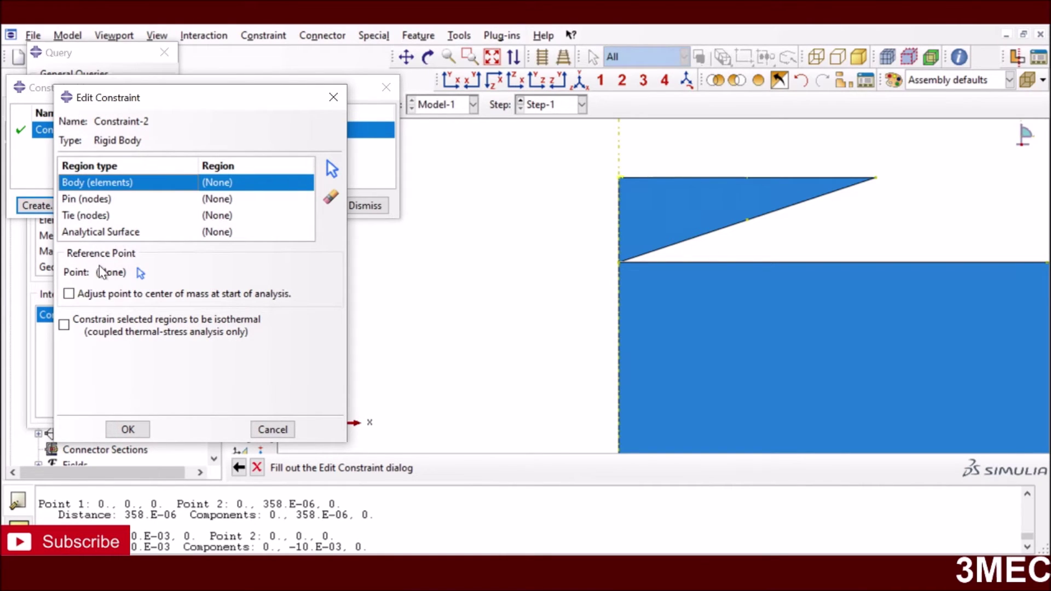
{"action": "left_click", "coordinate": [140, 273]}
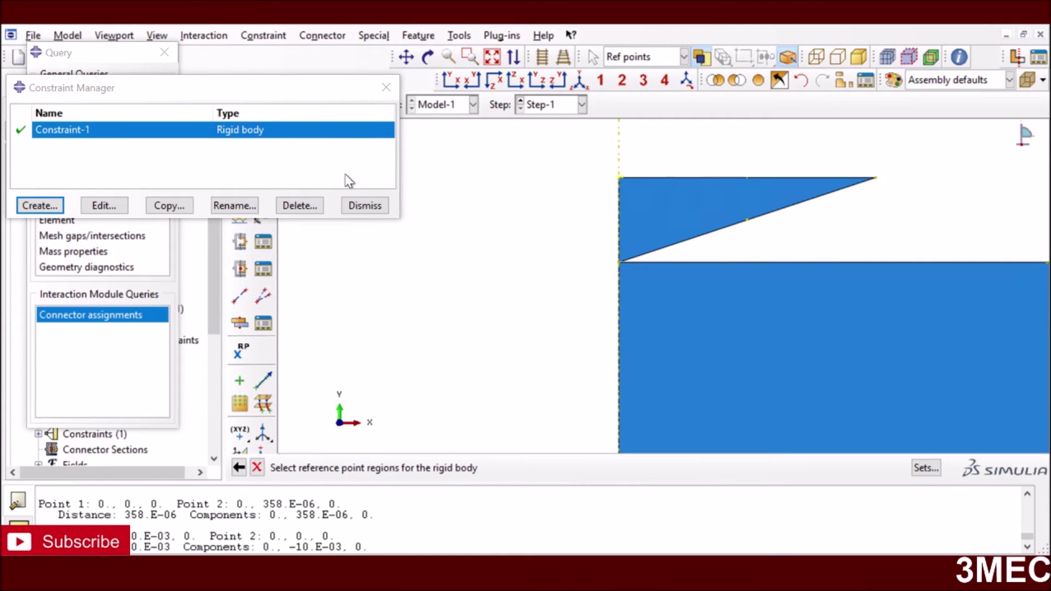
{"action": "left_click", "coordinate": [387, 87]}
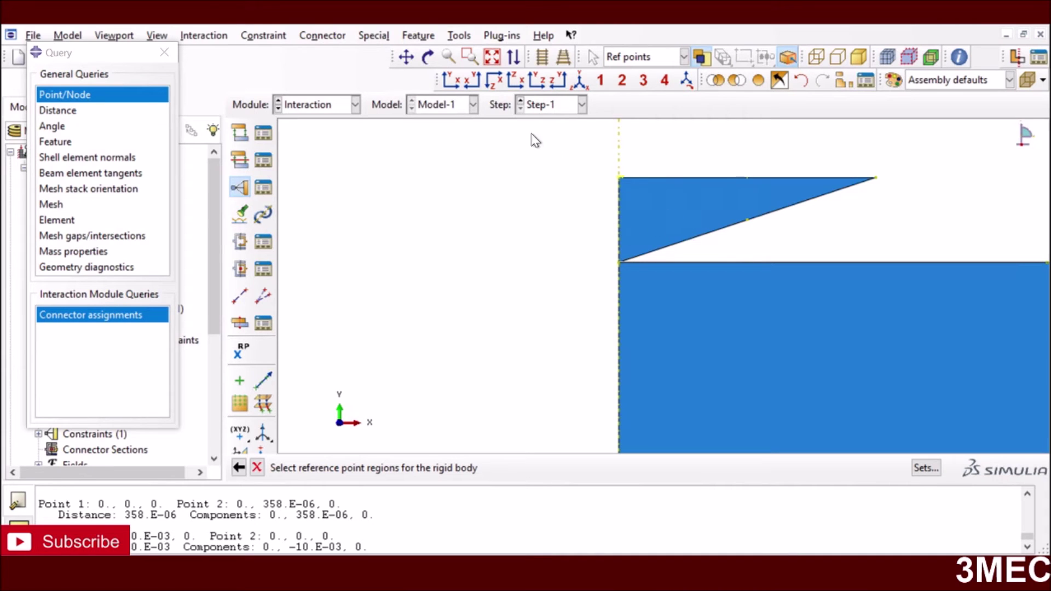
Try to define a reference point on the indenter Part-2 in the Part module, and decline replacing the existing one
{"action": "left_click", "coordinate": [330, 104]}
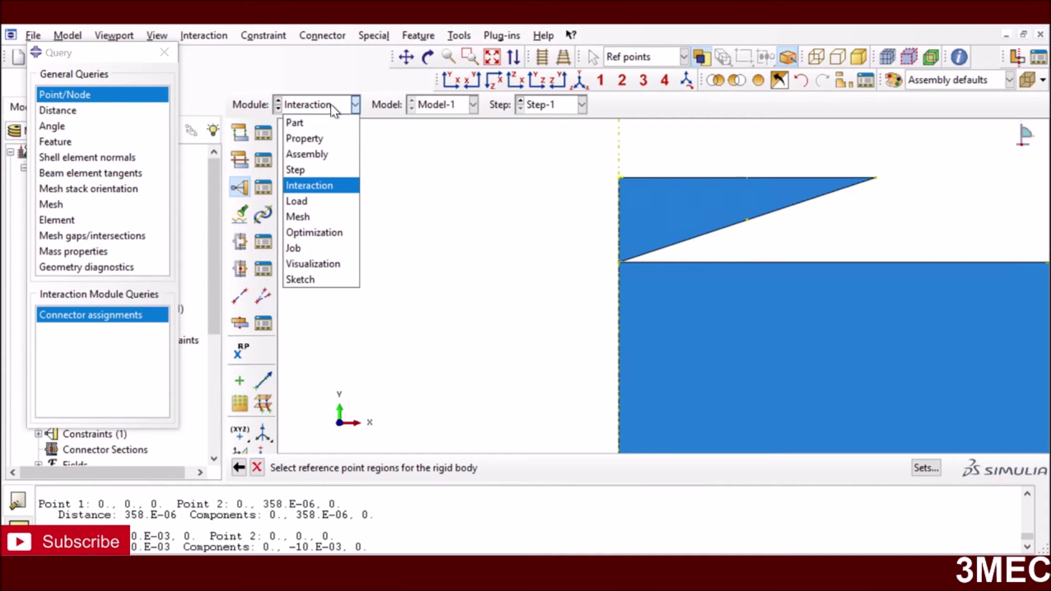
{"action": "left_click", "coordinate": [313, 128]}
{"action": "left_click", "coordinate": [543, 107]}
{"action": "left_click", "coordinate": [554, 140]}
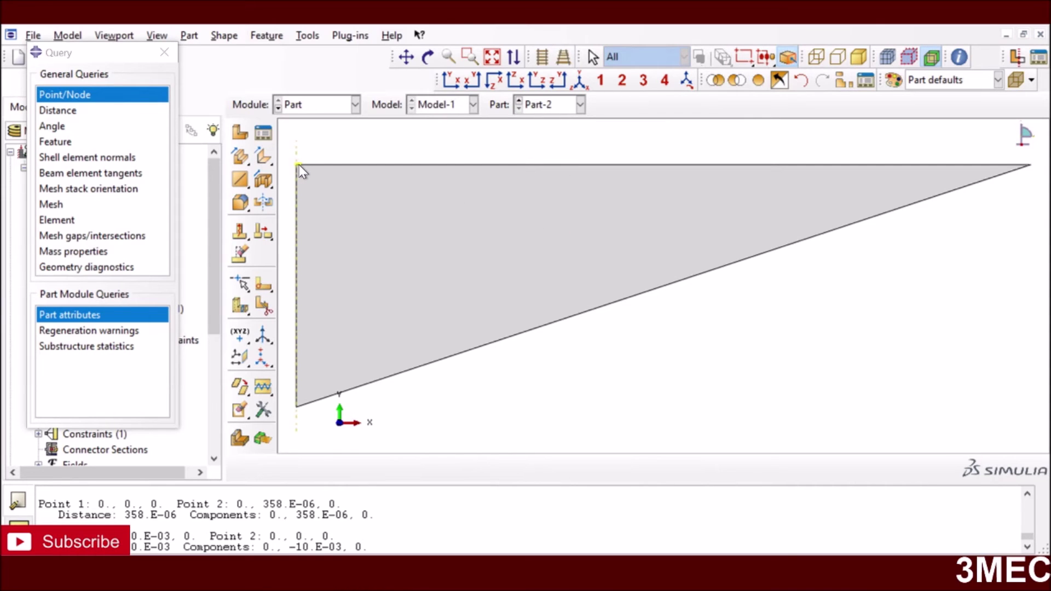
{"action": "left_click", "coordinate": [308, 36]}
{"action": "left_click", "coordinate": [329, 70]}
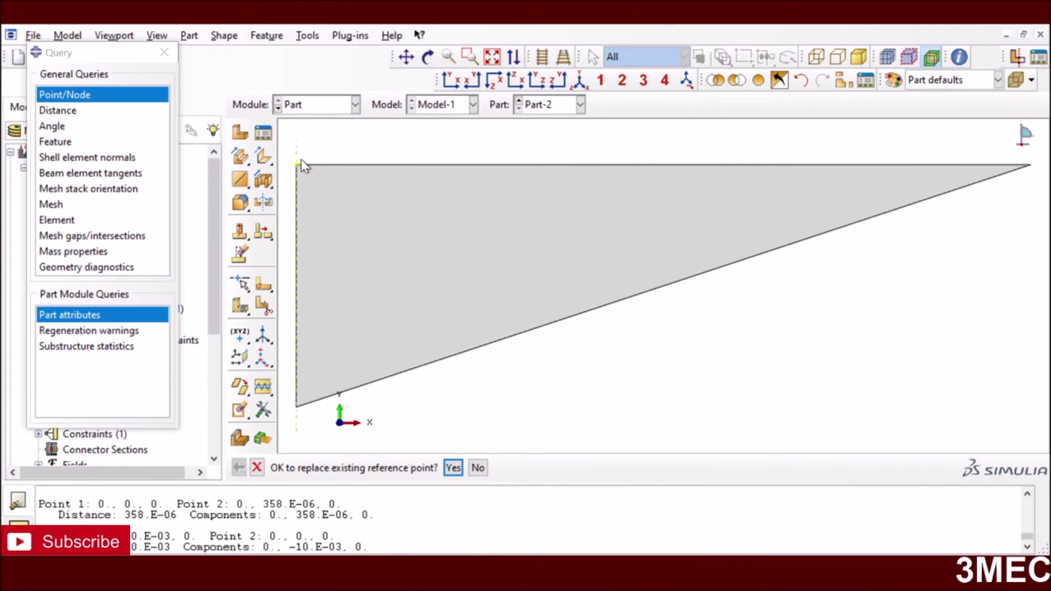
{"action": "left_click", "coordinate": [478, 467]}
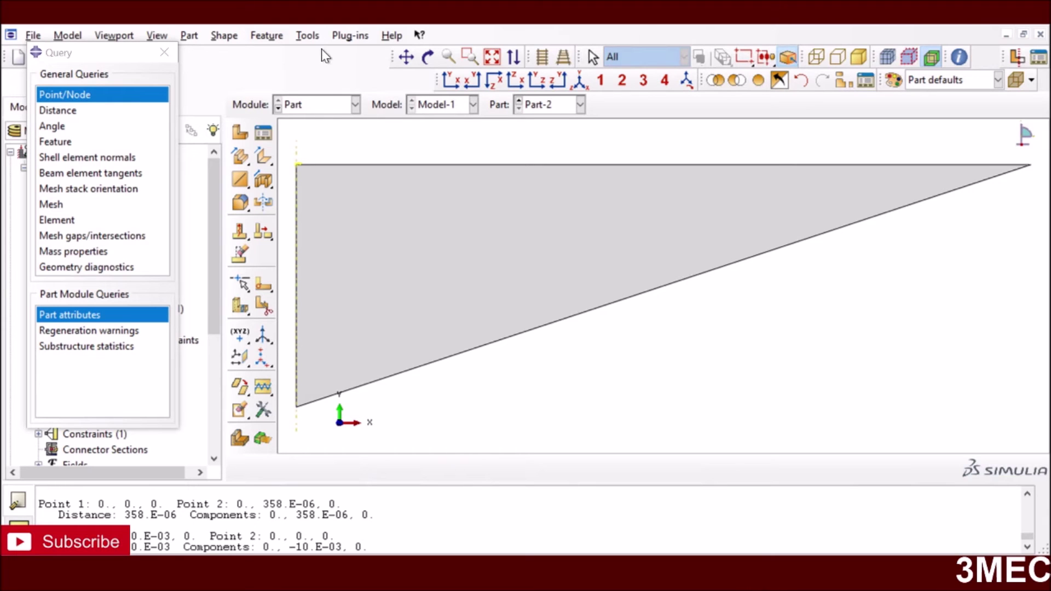
Edit Constraint-1 in the Interaction module and reselect the triangular indenter as its rigid body region, creating a set for it
{"action": "left_click", "coordinate": [328, 105]}
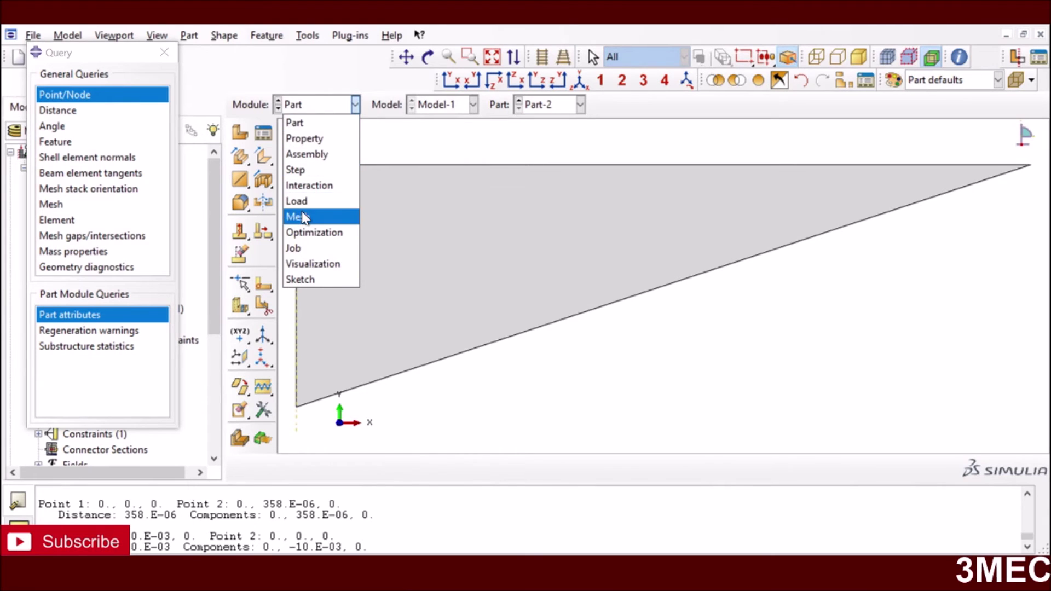
{"action": "left_click", "coordinate": [309, 186]}
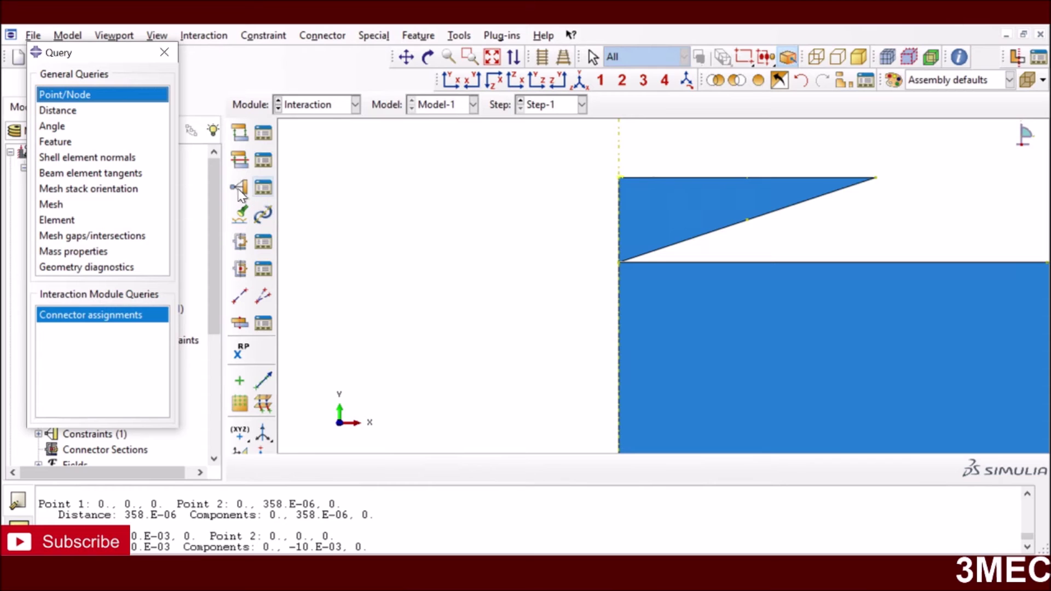
{"action": "left_click", "coordinate": [263, 187]}
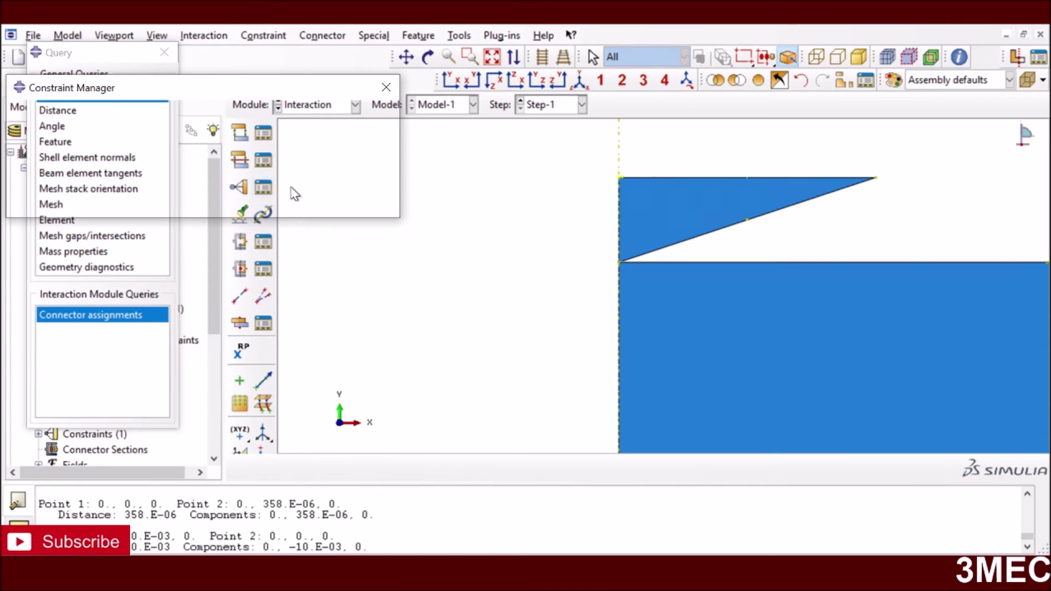
{"action": "left_click", "coordinate": [116, 207]}
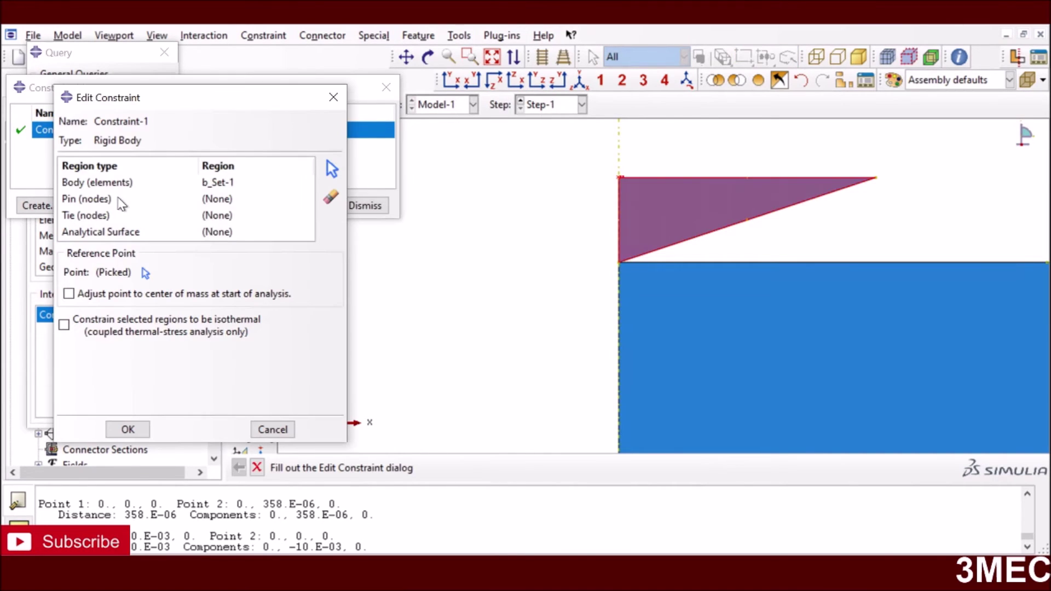
{"action": "left_click", "coordinate": [224, 185]}
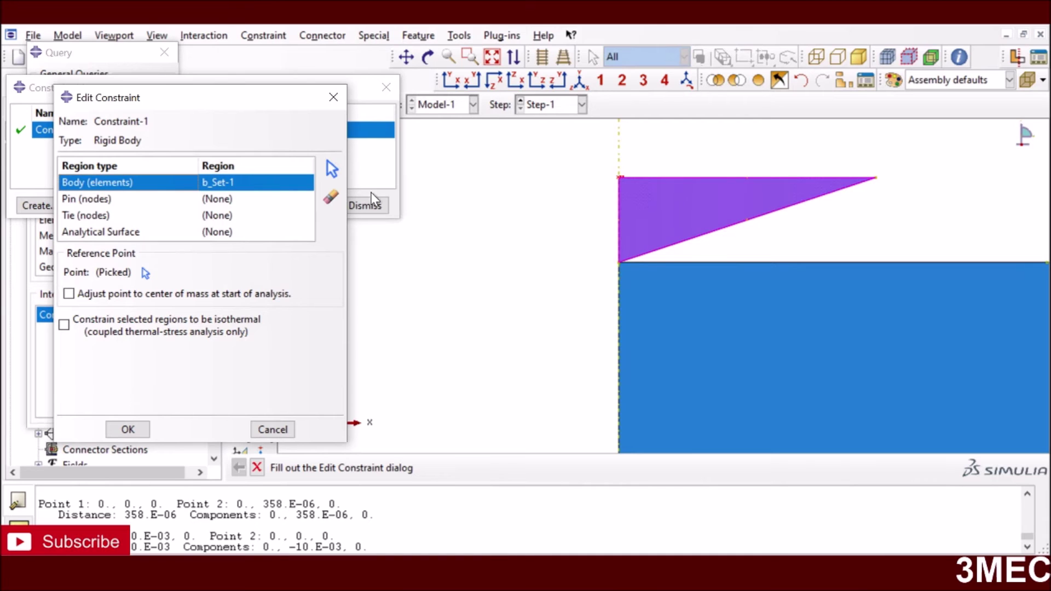
{"action": "left_click", "coordinate": [332, 171]}
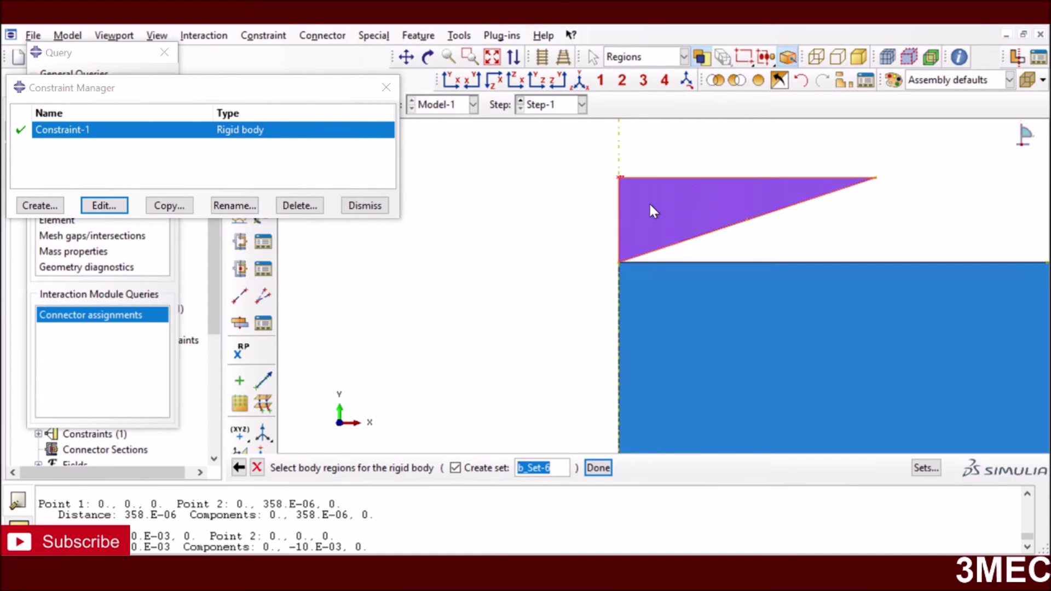
{"action": "left_click", "coordinate": [607, 468]}
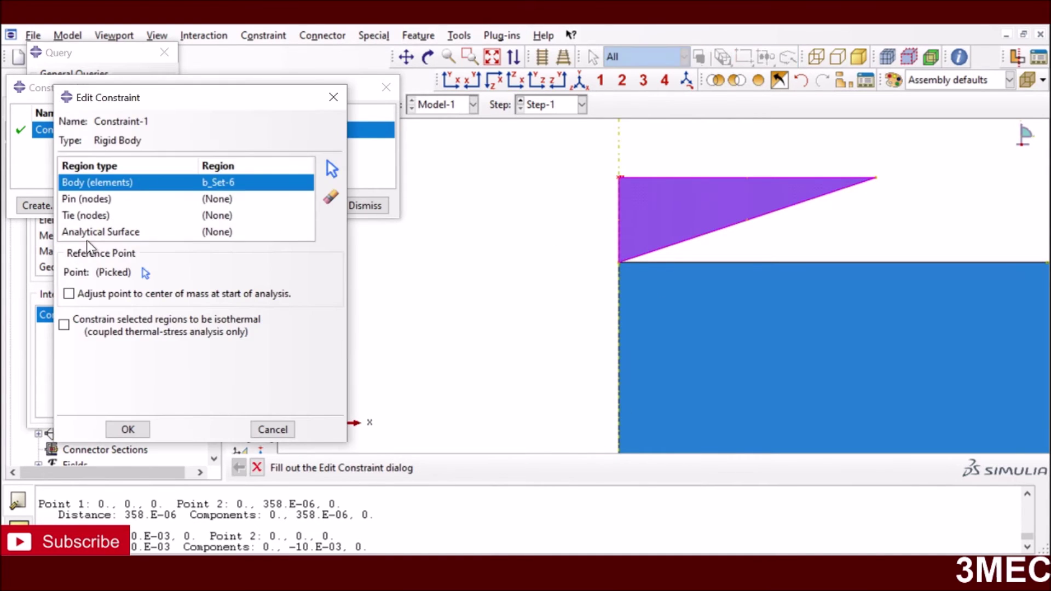
Reselect the reference point at the indenter's upper corner on the axis for Constraint-1, then accept the constraint and close its manager
{"action": "left_click", "coordinate": [147, 272]}
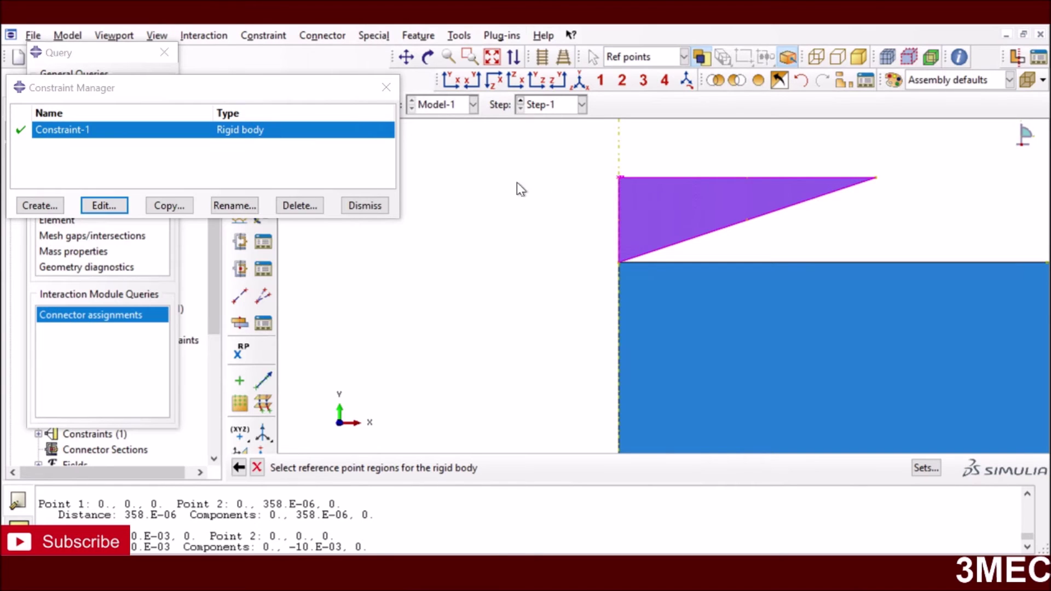
{"action": "left_click", "coordinate": [619, 177]}
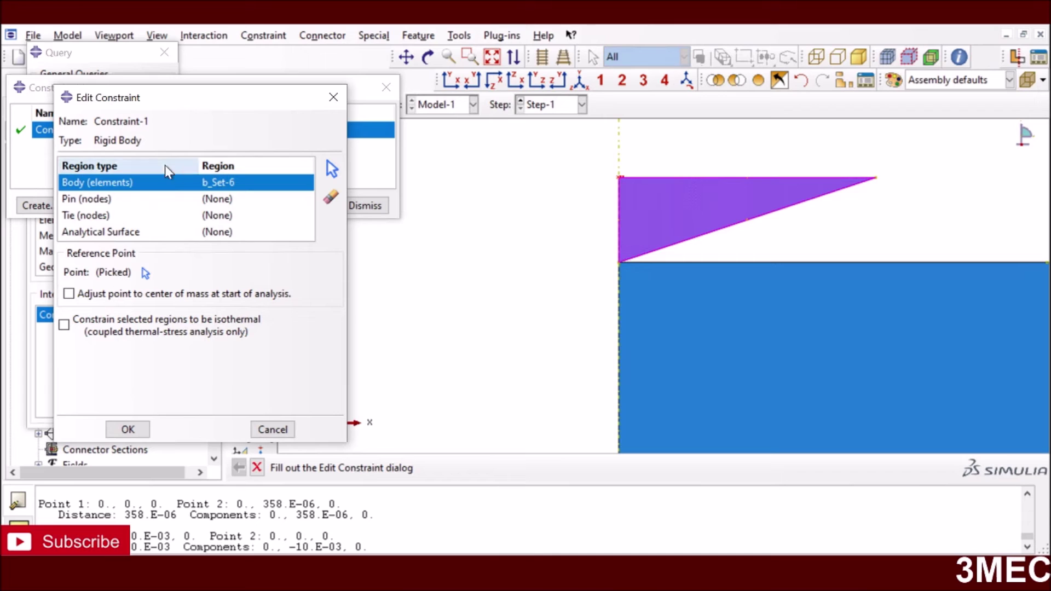
{"action": "left_click", "coordinate": [128, 429]}
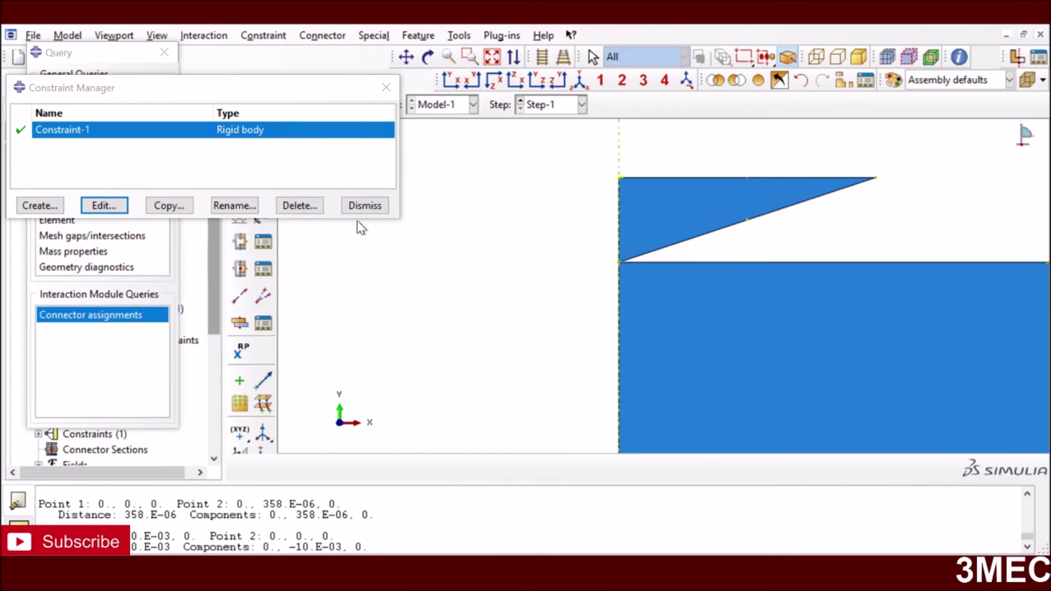
{"action": "left_click", "coordinate": [365, 206]}
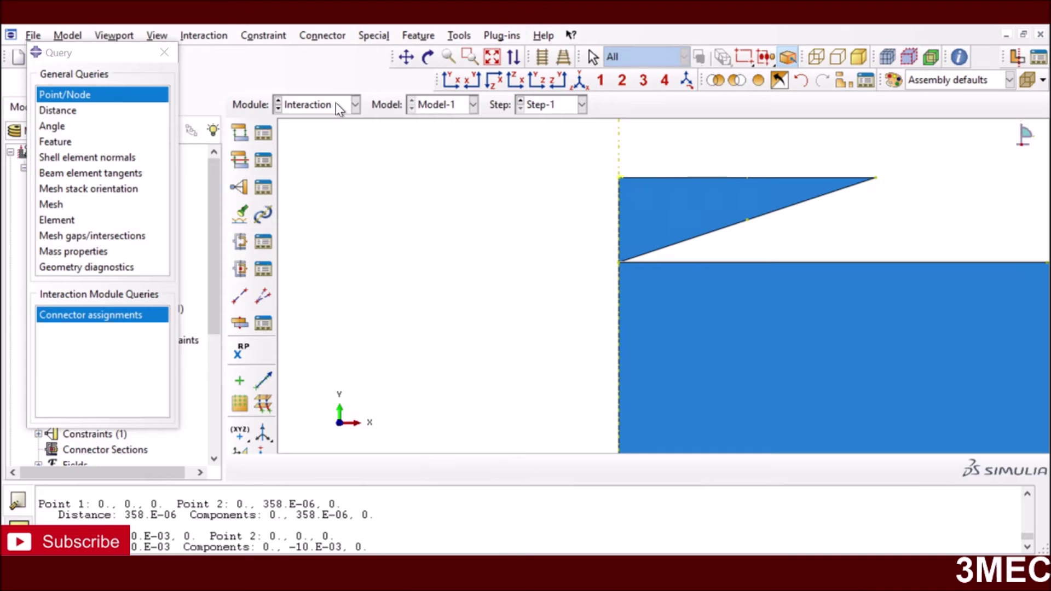
Examine the region, displacement components and amplitude of boundary condition BC-1 in the Load module
{"action": "left_click", "coordinate": [355, 105]}
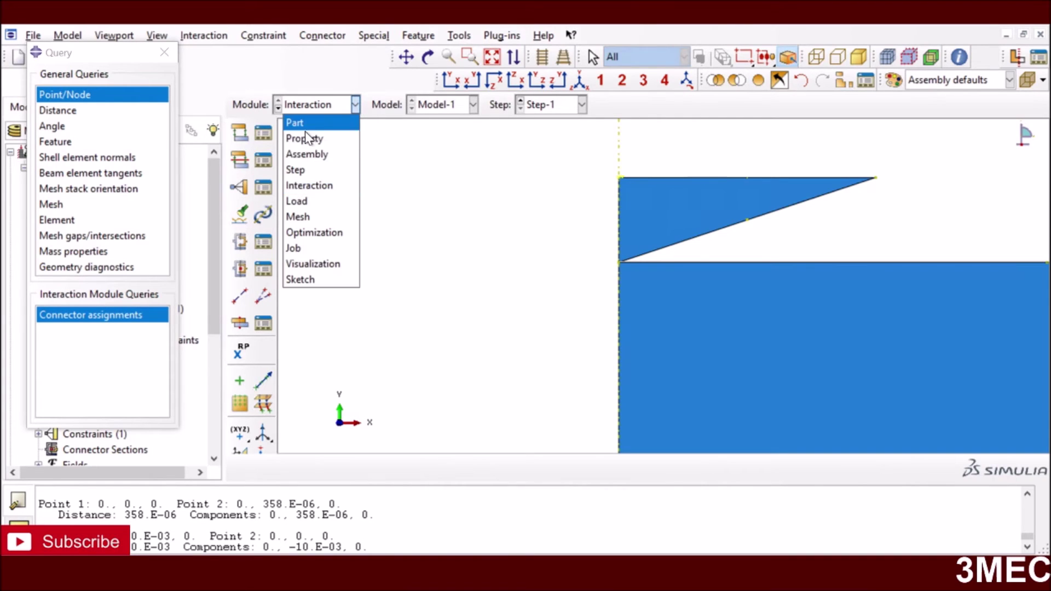
{"action": "left_click", "coordinate": [303, 140]}
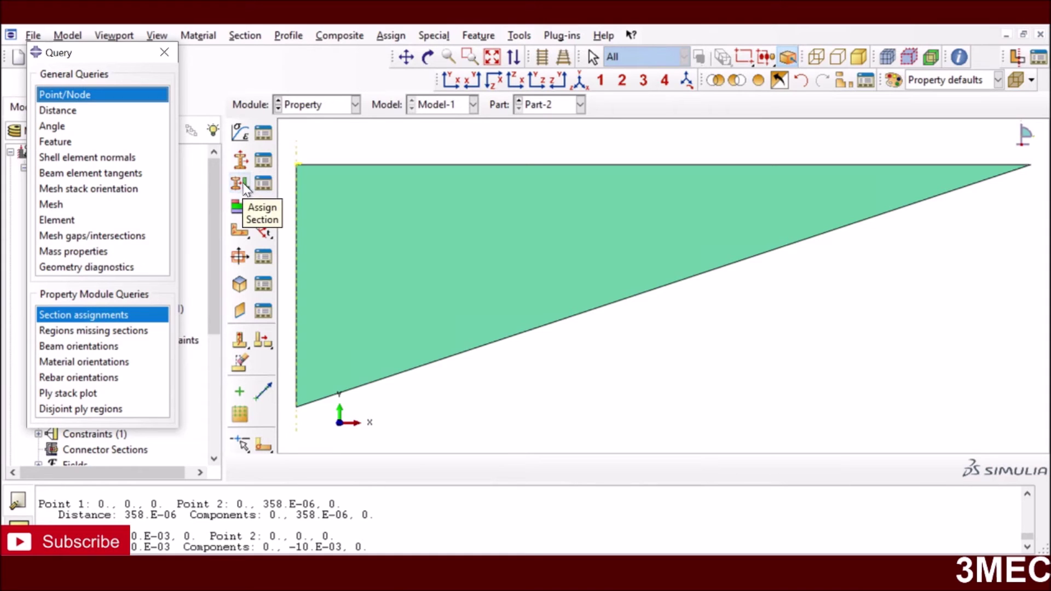
{"action": "left_click", "coordinate": [355, 105]}
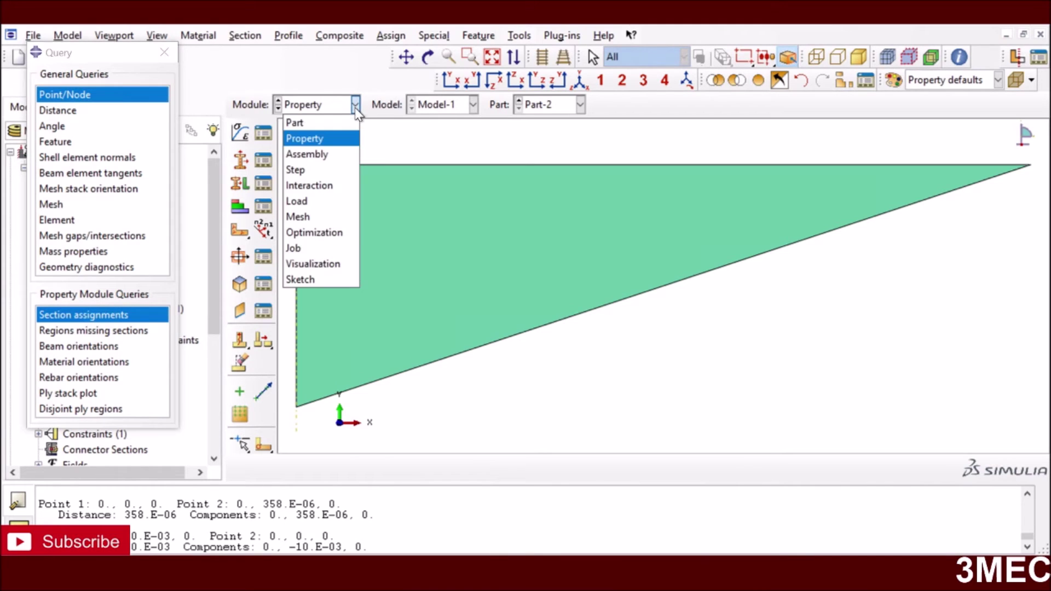
{"action": "left_click", "coordinate": [322, 204]}
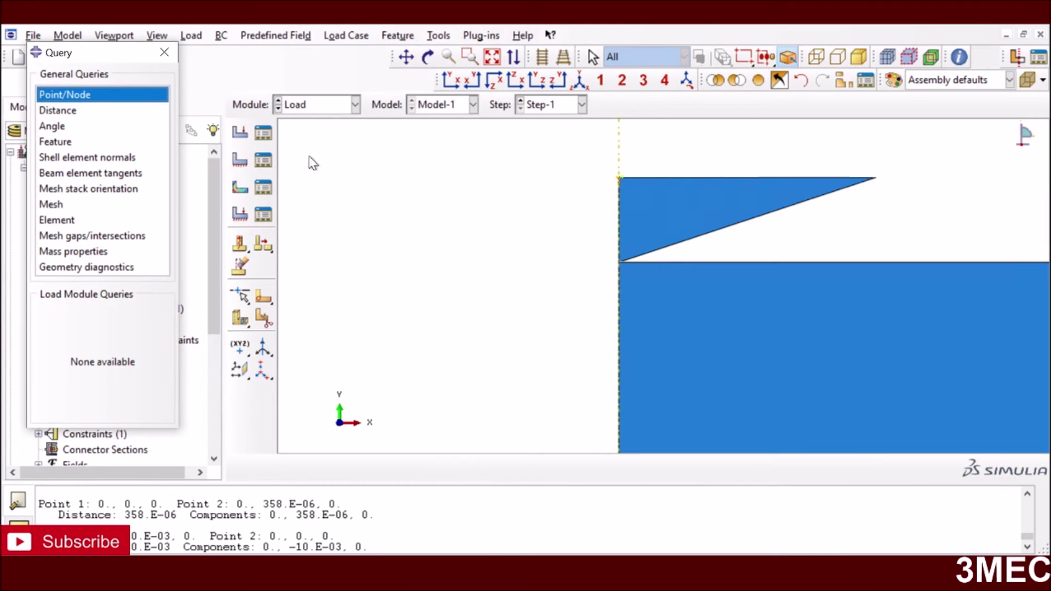
{"action": "left_click", "coordinate": [262, 160]}
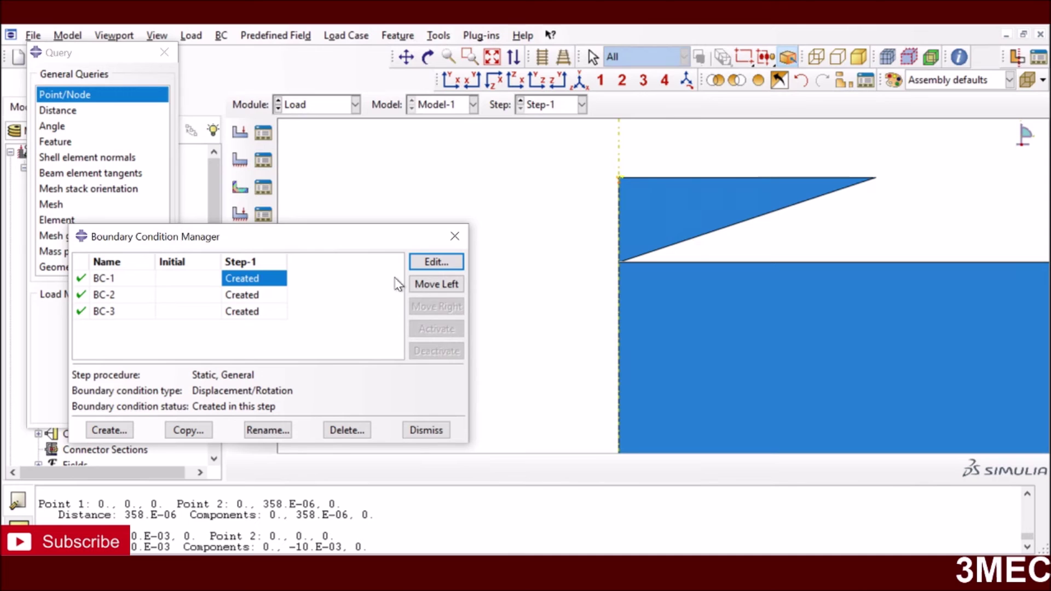
{"action": "left_click", "coordinate": [435, 262]}
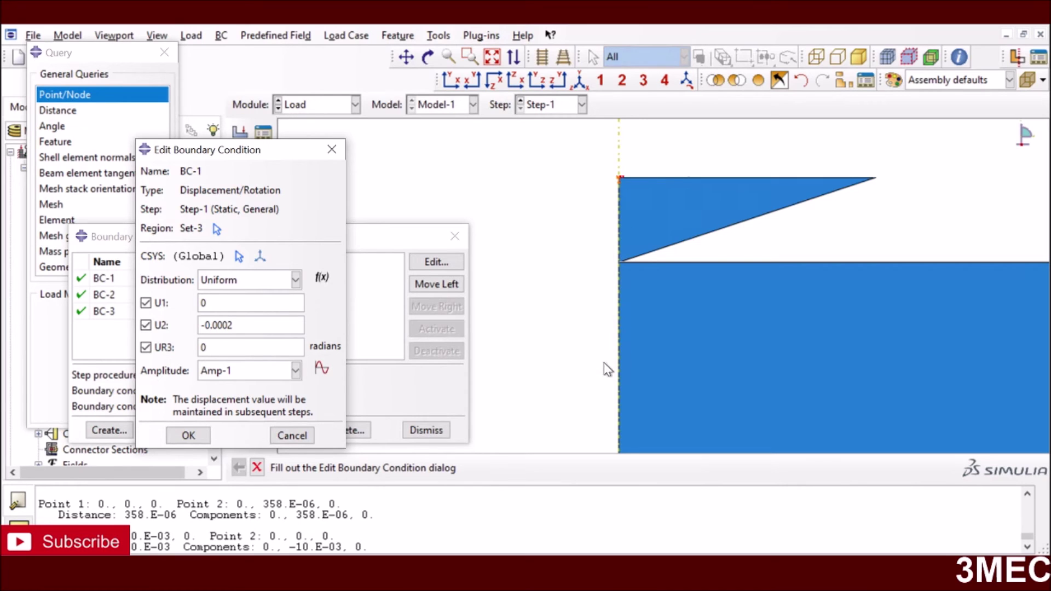
Try to create a new tabular amplitude for boundary condition BC-1
{"action": "left_click", "coordinate": [323, 368]}
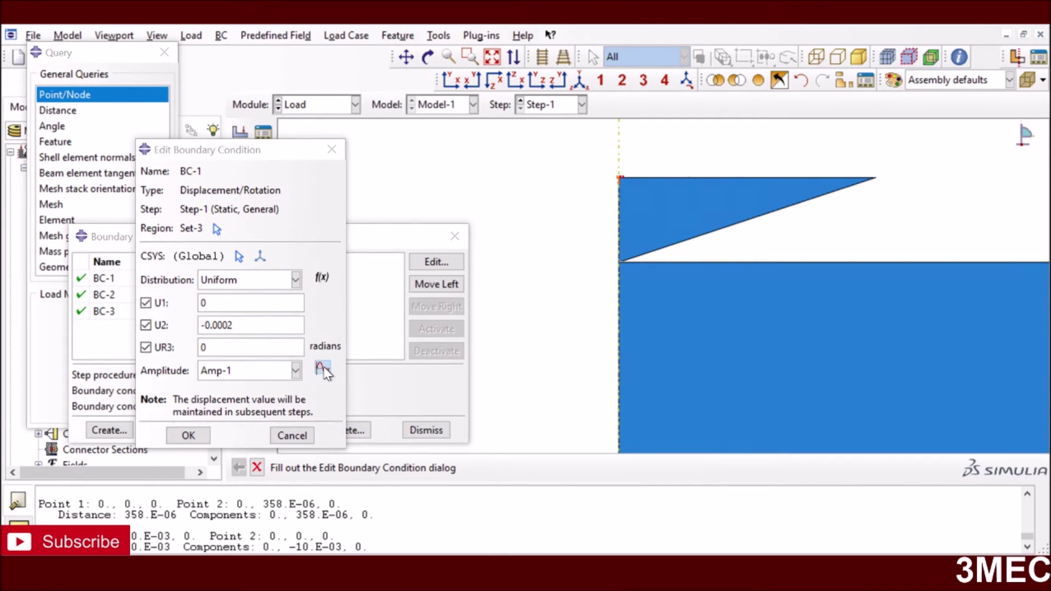
{"action": "left_click", "coordinate": [216, 402]}
{"action": "left_click", "coordinate": [163, 275]}
{"action": "left_click", "coordinate": [255, 272]}
{"action": "left_click", "coordinate": [162, 282]}
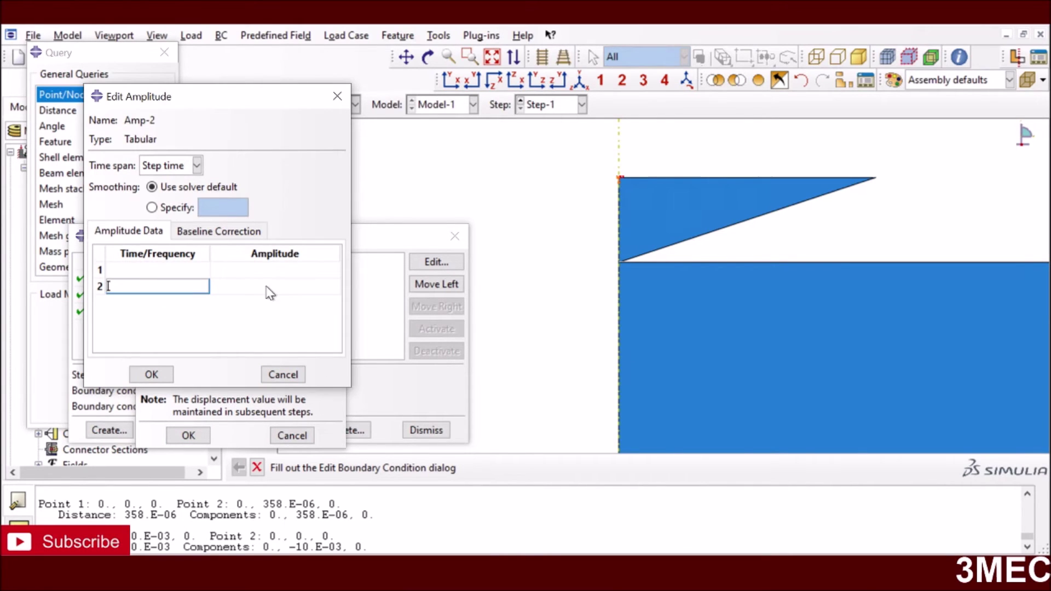
{"action": "left_click", "coordinate": [283, 374]}
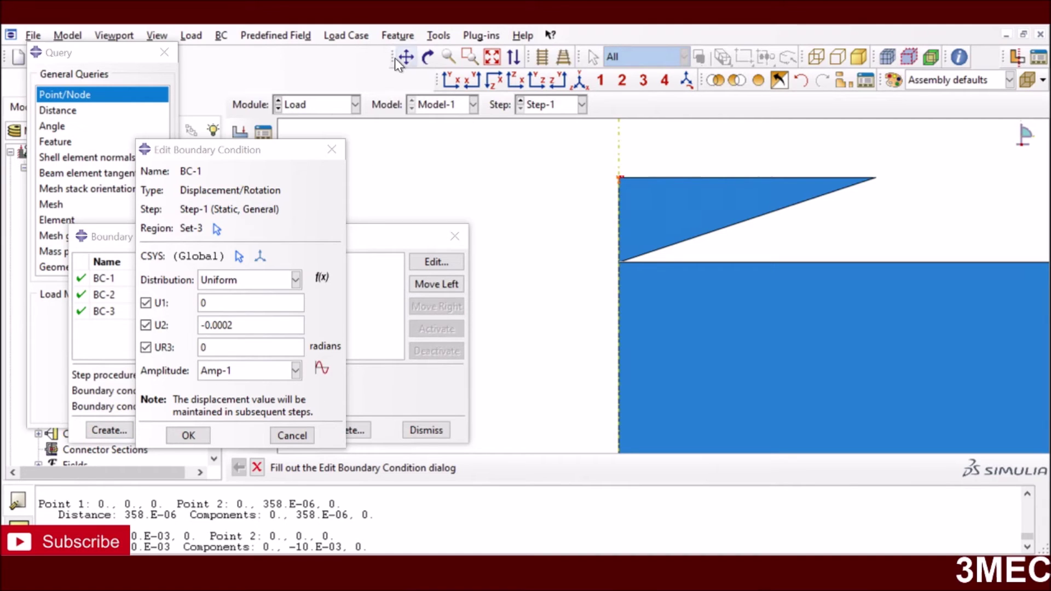
Inspect the time and amplitude data of Amp-1, then close the amplitude and BC-1 editors and the amplitude manager
{"action": "left_click", "coordinate": [438, 36]}
{"action": "mouse_move", "coordinate": [475, 153]}
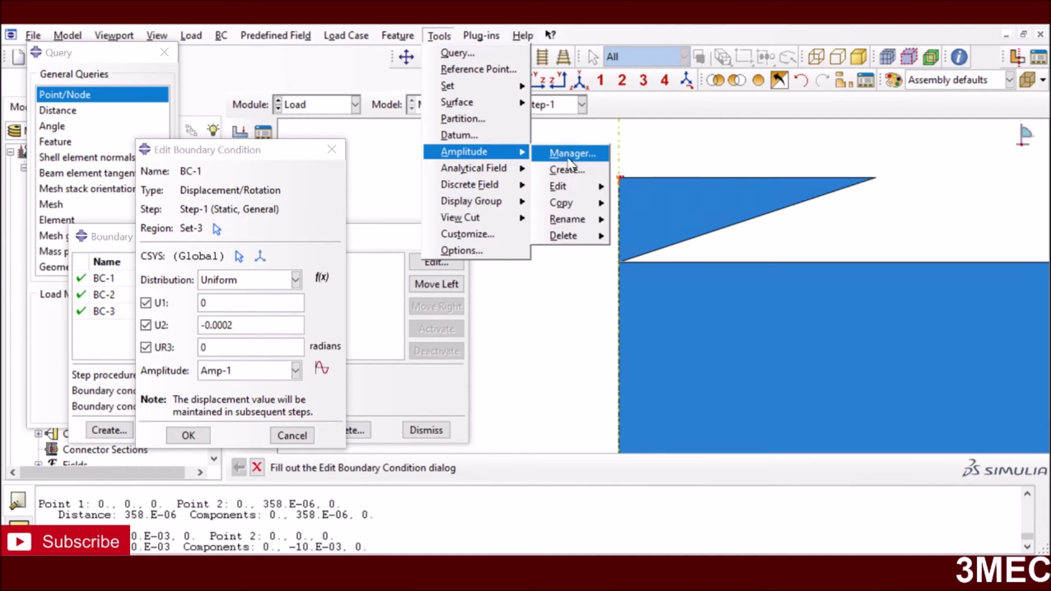
{"action": "left_click", "coordinate": [572, 154]}
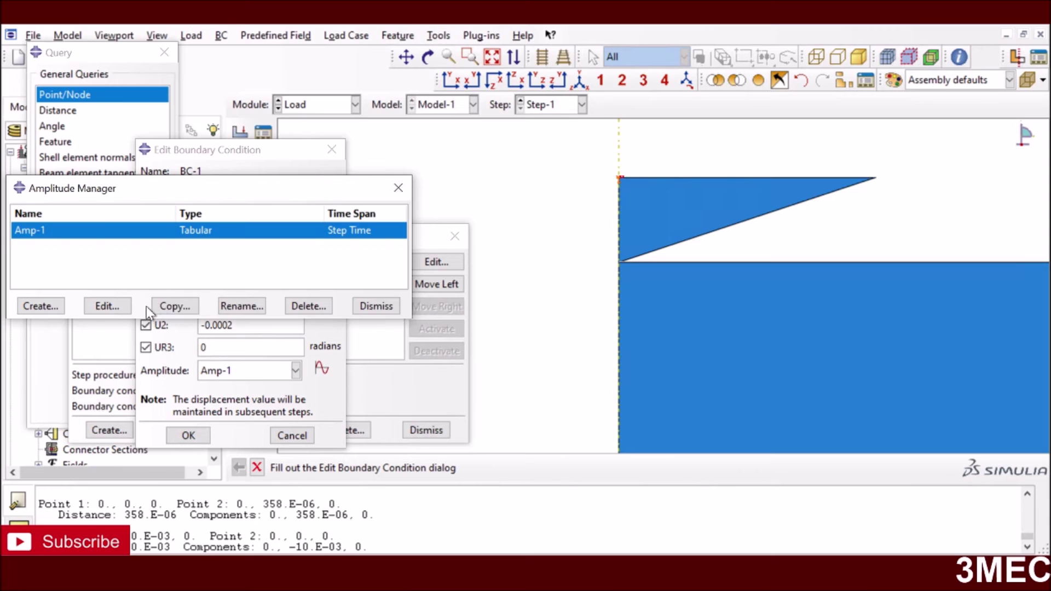
{"action": "left_click", "coordinate": [121, 308]}
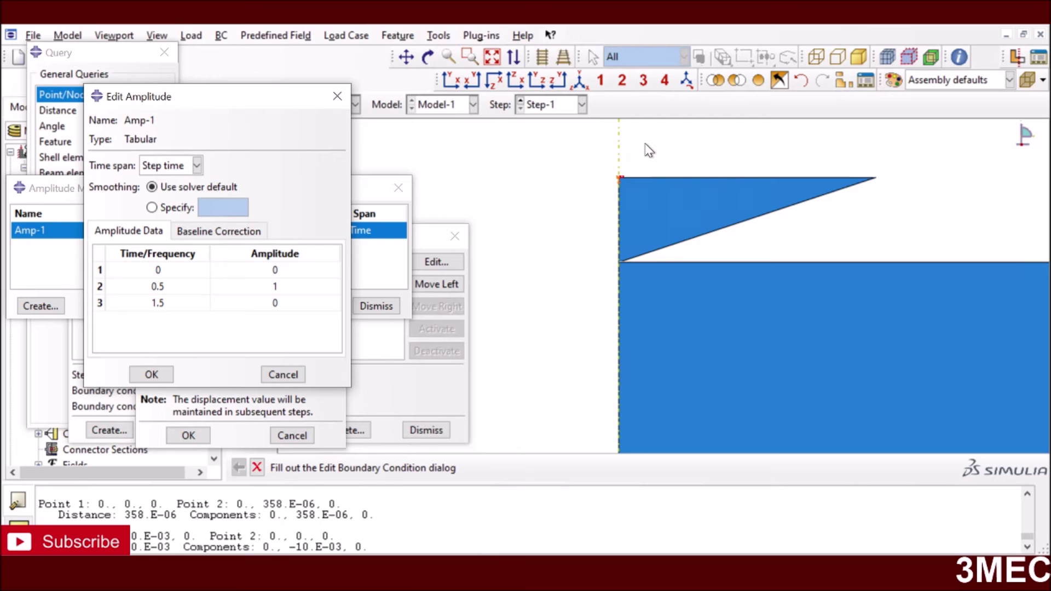
{"action": "left_click", "coordinate": [293, 374]}
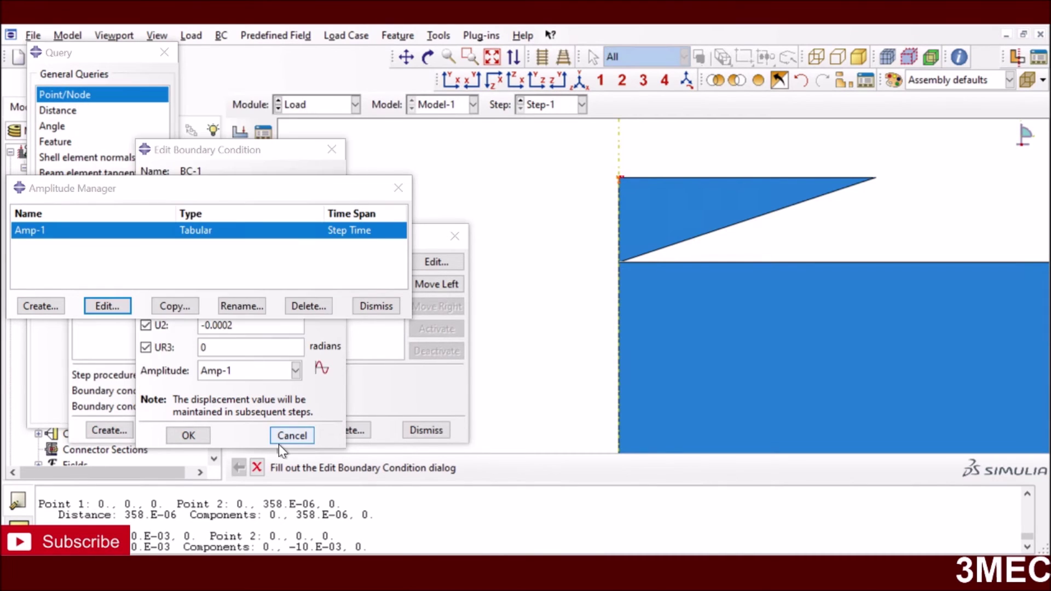
{"action": "left_click", "coordinate": [290, 435]}
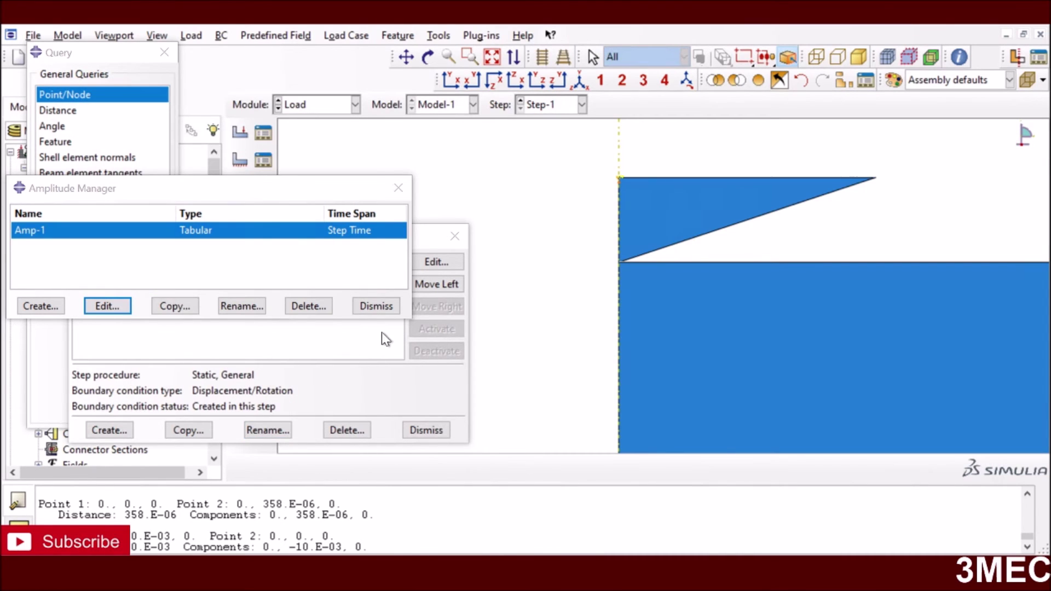
{"action": "left_click", "coordinate": [376, 306]}
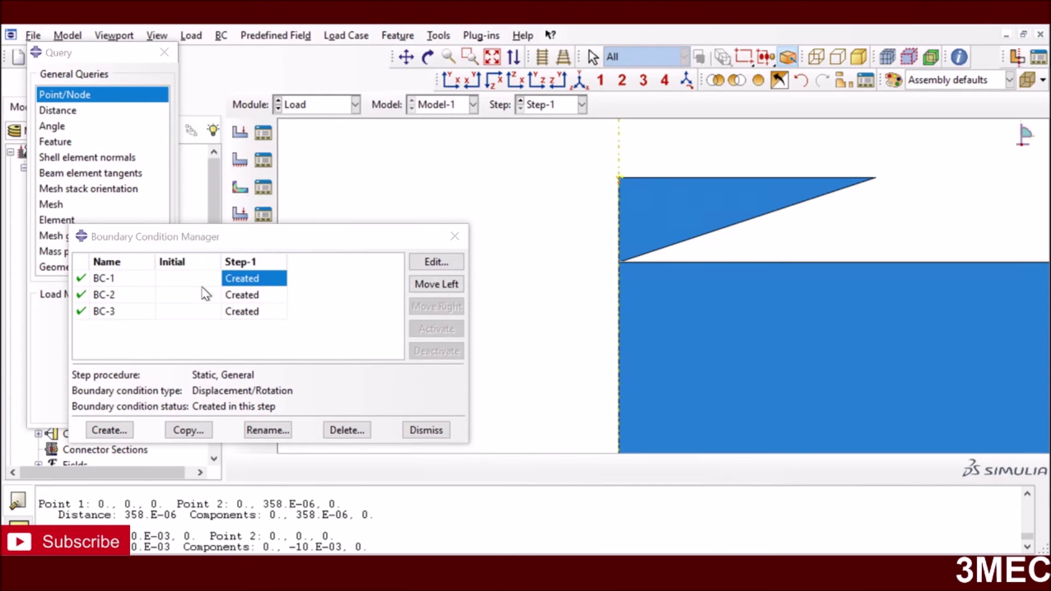
Inspect the region and displacement settings of boundary condition BC-2 on the full assembly, then close its editor
{"action": "left_click", "coordinate": [491, 57]}
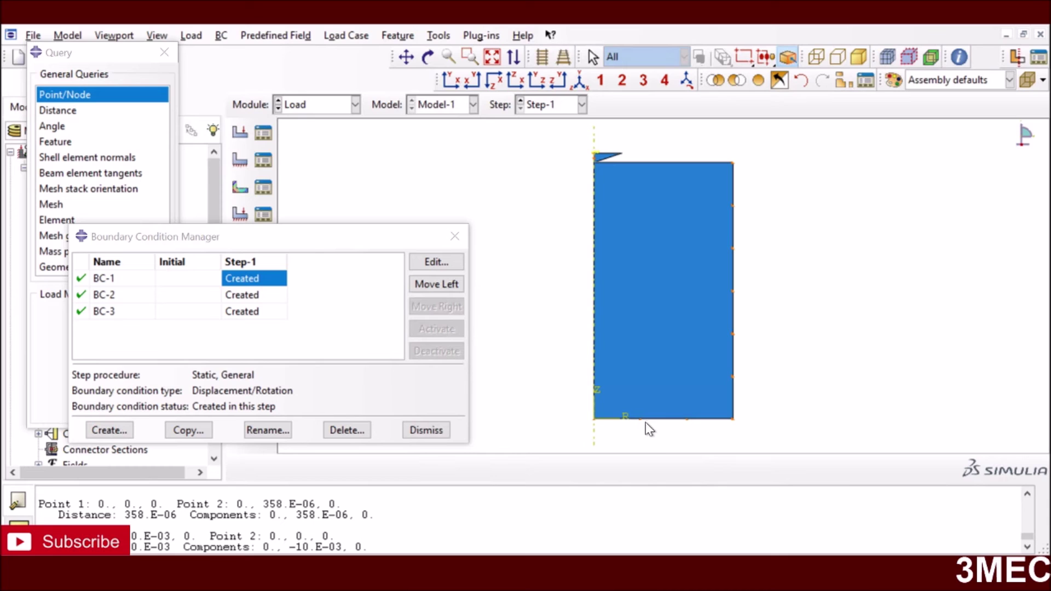
{"action": "left_click", "coordinate": [258, 297]}
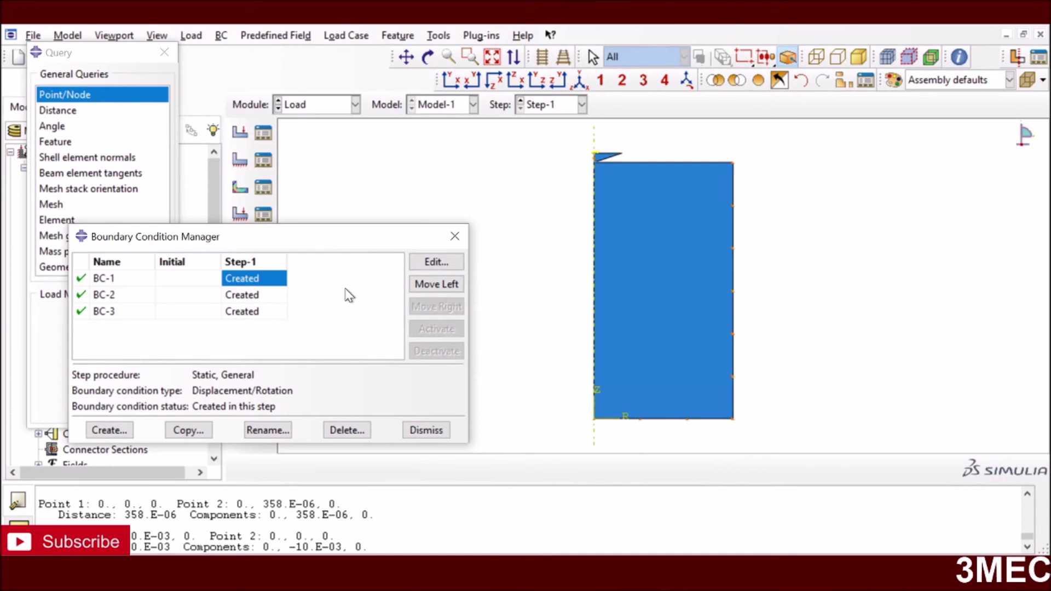
{"action": "left_click", "coordinate": [436, 264]}
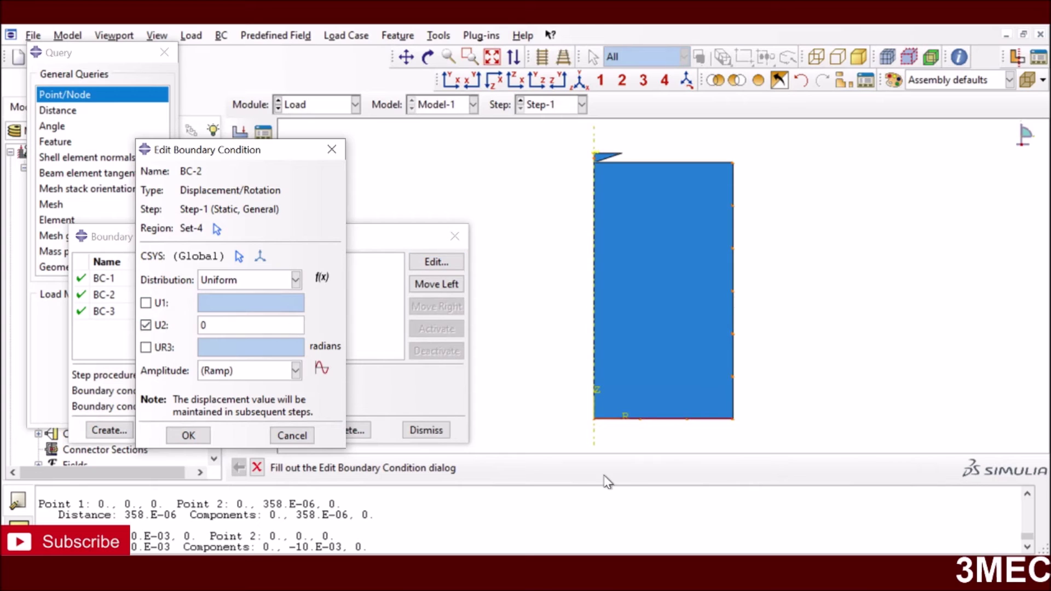
{"action": "left_click", "coordinate": [291, 436]}
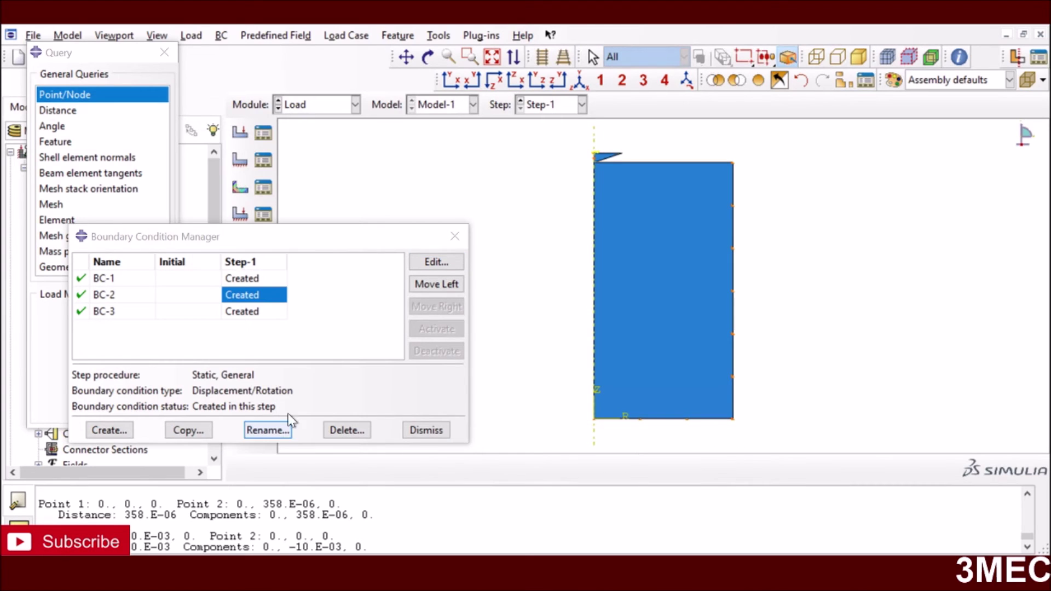
Inspect the region and displacement settings of boundary condition BC-3, then switch to the Mesh module
{"action": "left_click", "coordinate": [253, 312]}
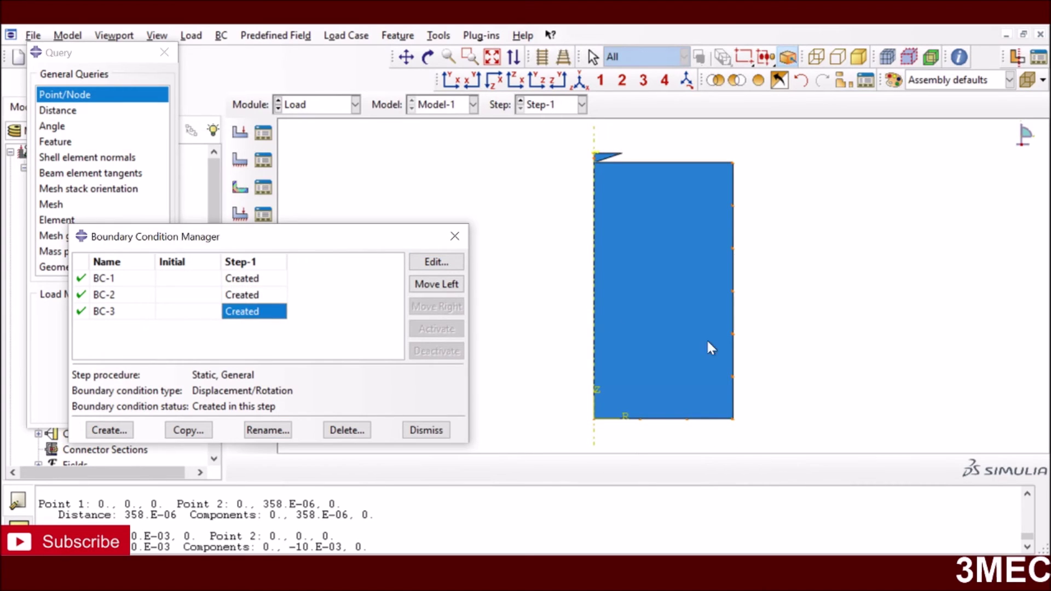
{"action": "left_click", "coordinate": [433, 263]}
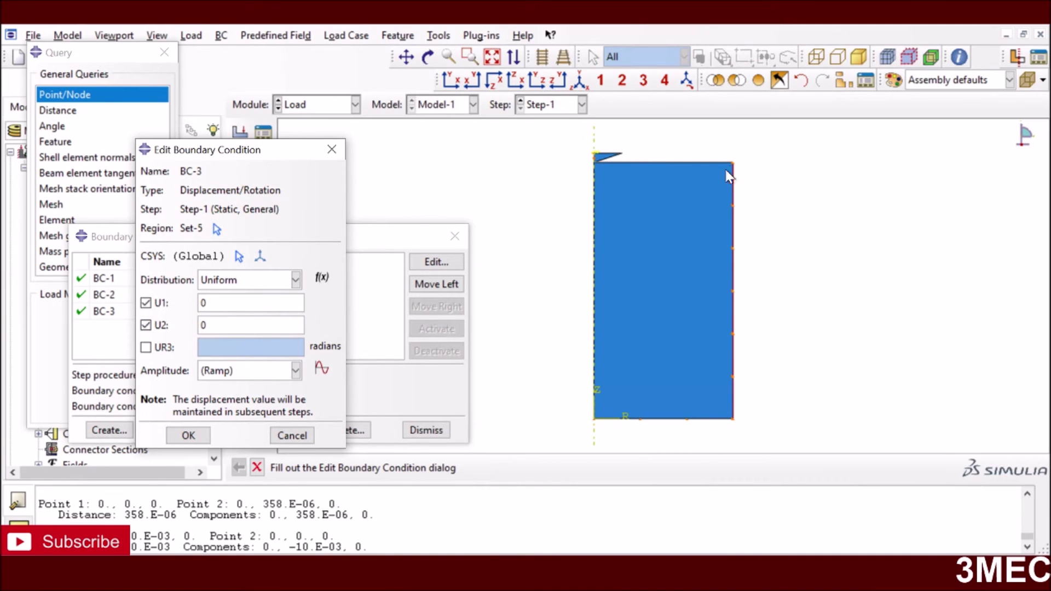
{"action": "left_click", "coordinate": [292, 435]}
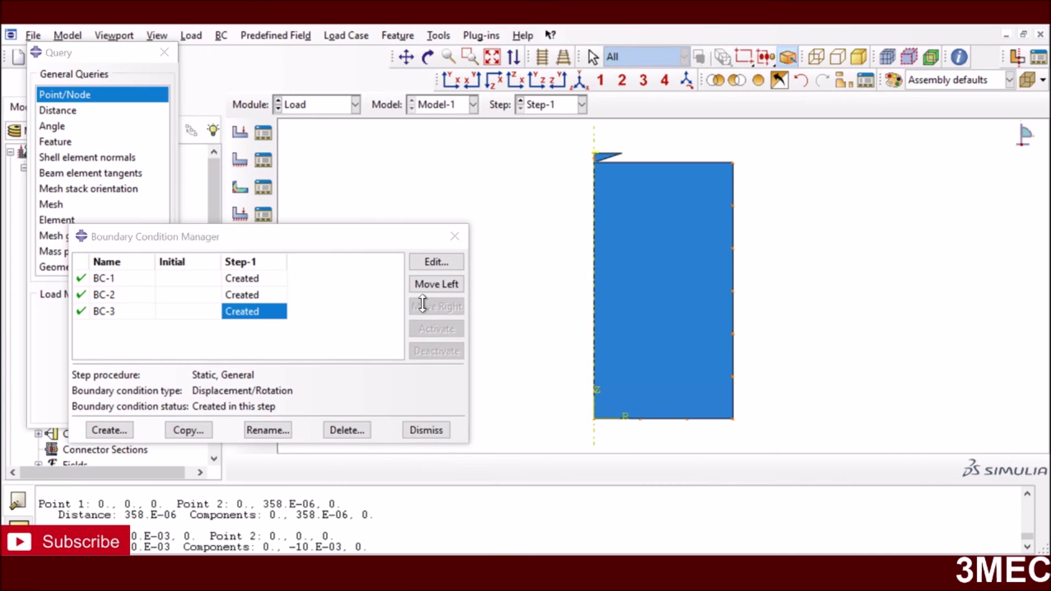
{"action": "left_click", "coordinate": [355, 104]}
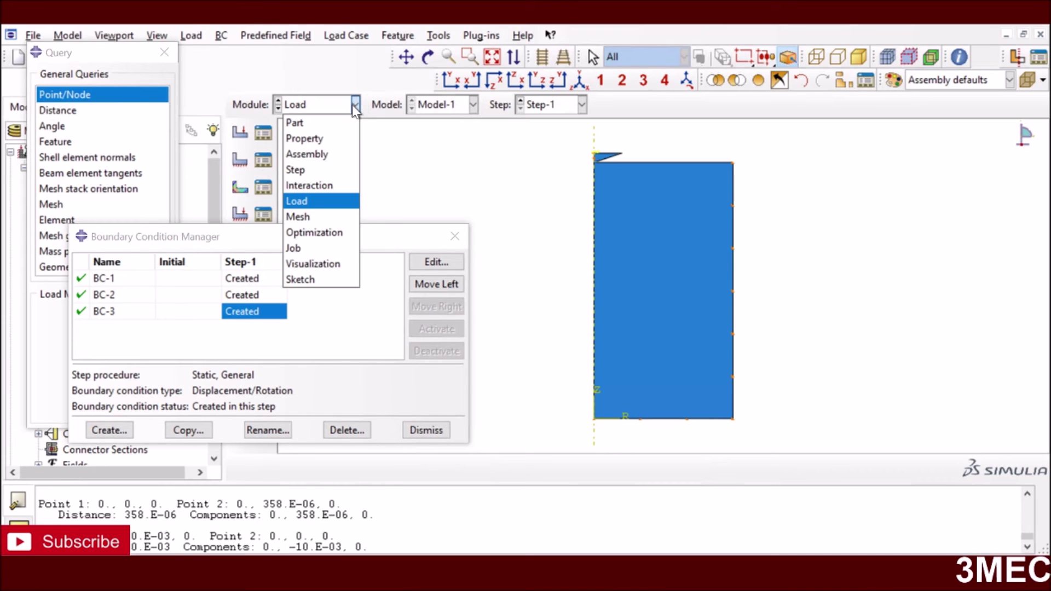
{"action": "left_click", "coordinate": [314, 216]}
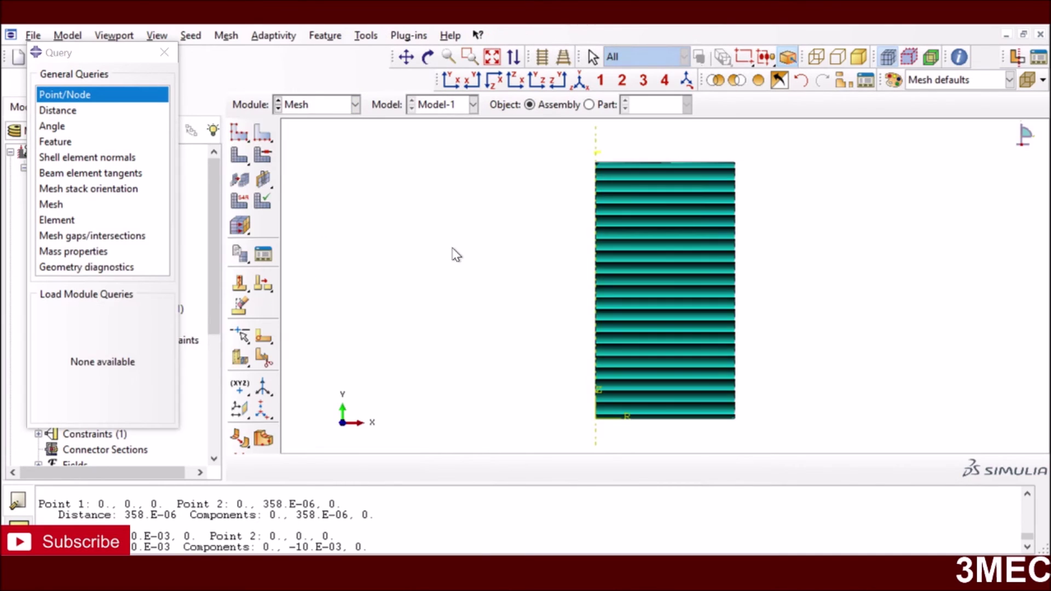
Show the mesh of Part-2 and inspect its global seed settings
{"action": "left_click", "coordinate": [589, 104]}
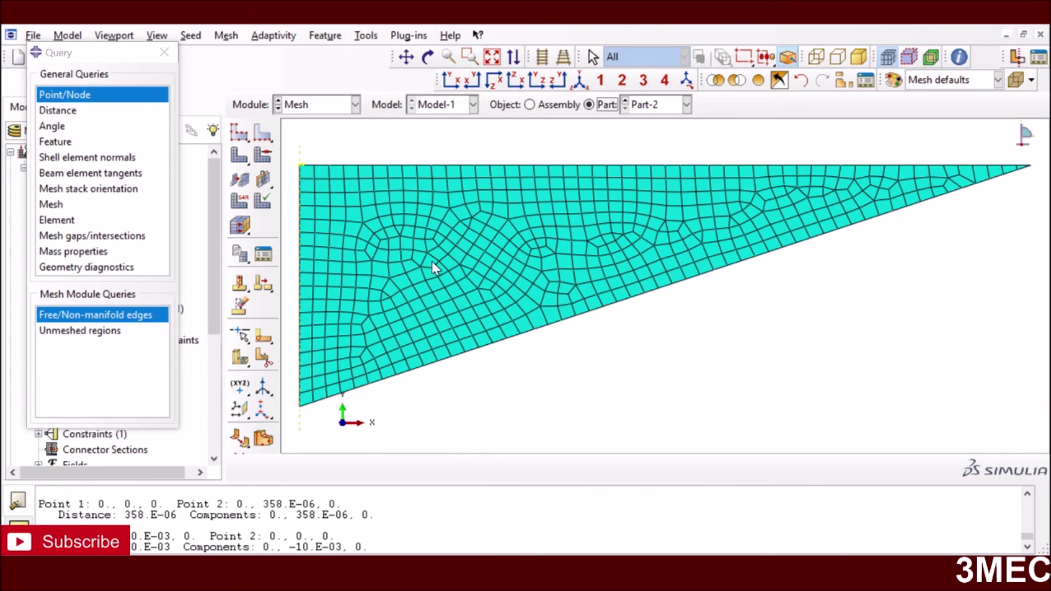
{"action": "left_click", "coordinate": [240, 133]}
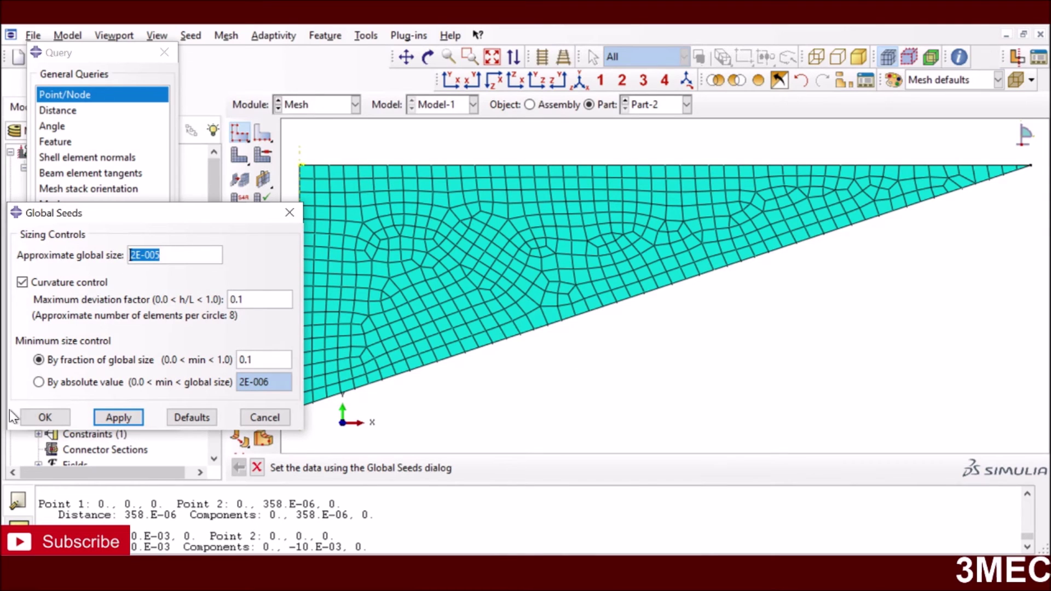
{"action": "left_click", "coordinate": [47, 418]}
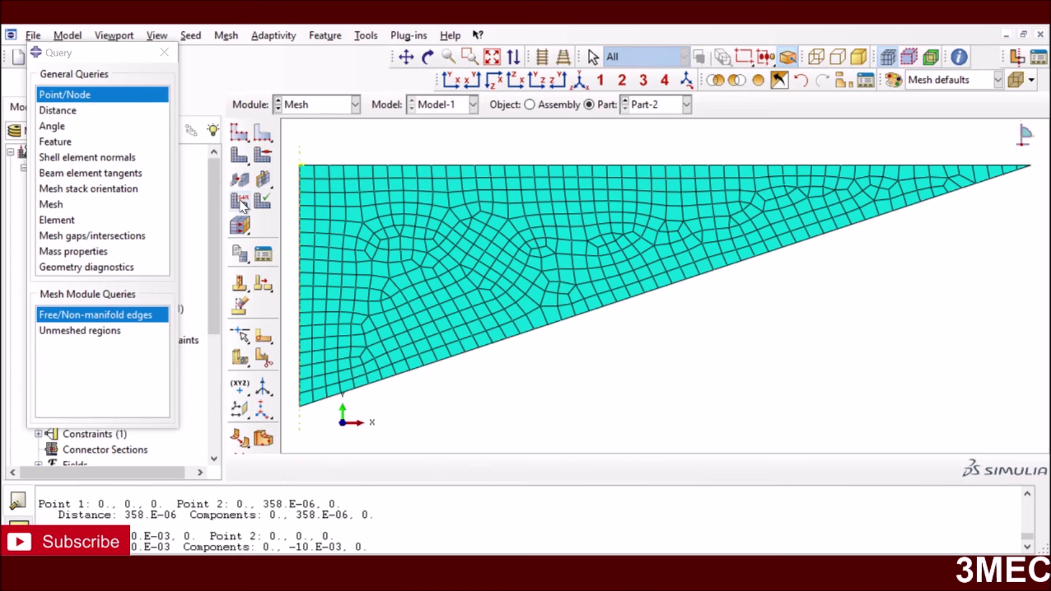
Inspect the element type assigned to the Part-2 region, keeping its axisymmetric stress settings
{"action": "left_click", "coordinate": [239, 201]}
{"action": "left_click", "coordinate": [484, 311]}
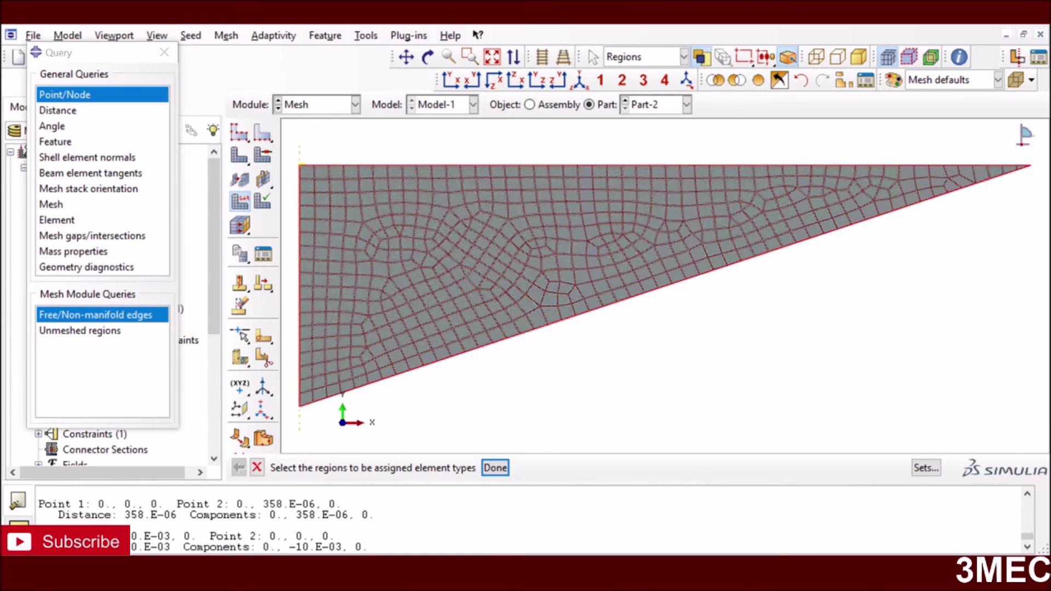
{"action": "left_click", "coordinate": [494, 468]}
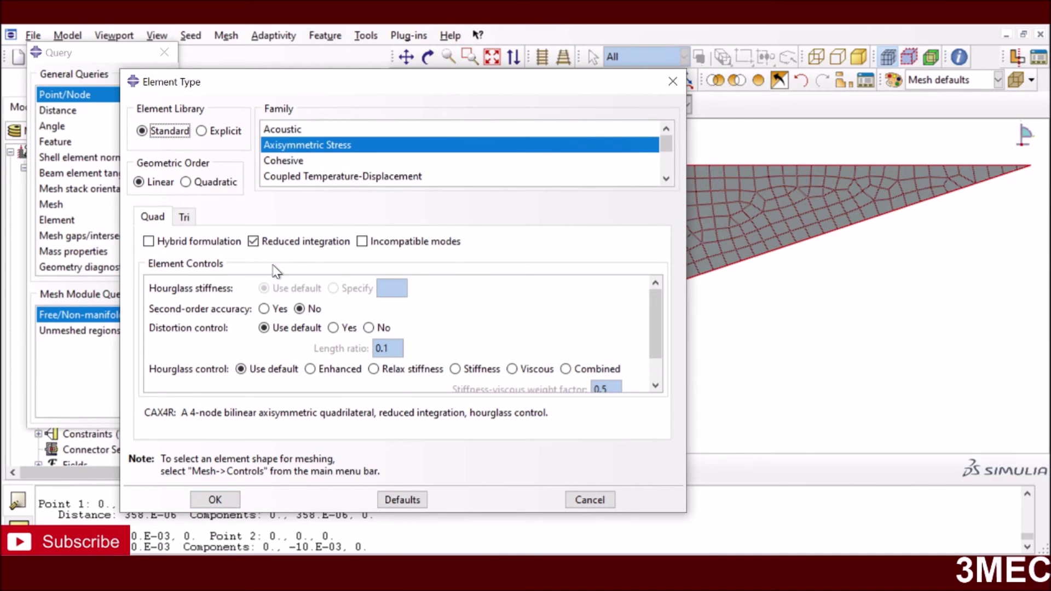
{"action": "left_click", "coordinate": [217, 500]}
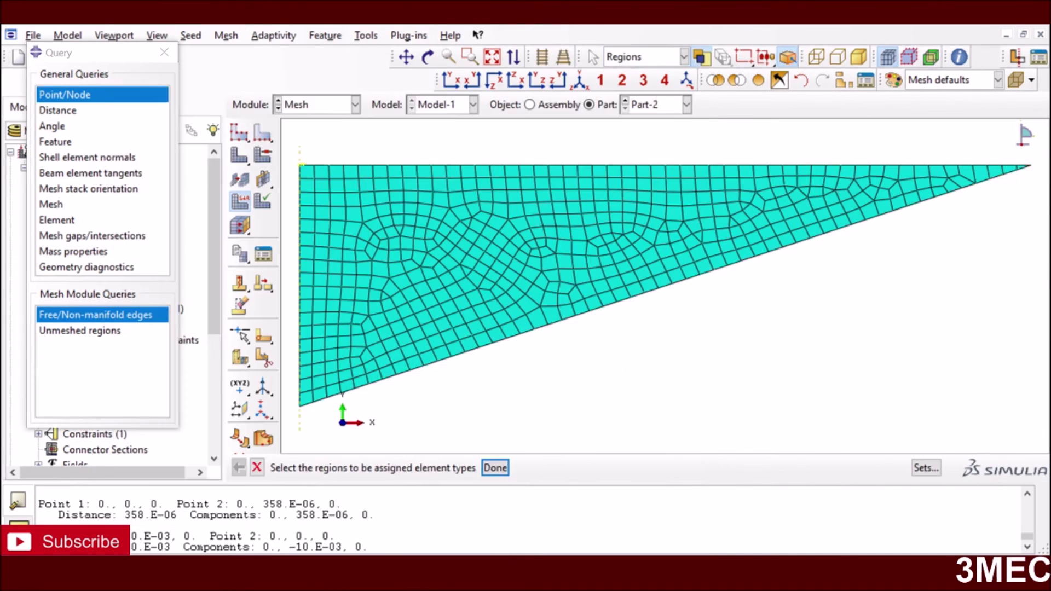
Show Part-1, examine its mesh up close and inspect its global seed settings
{"action": "left_click", "coordinate": [660, 105]}
{"action": "left_click", "coordinate": [664, 125]}
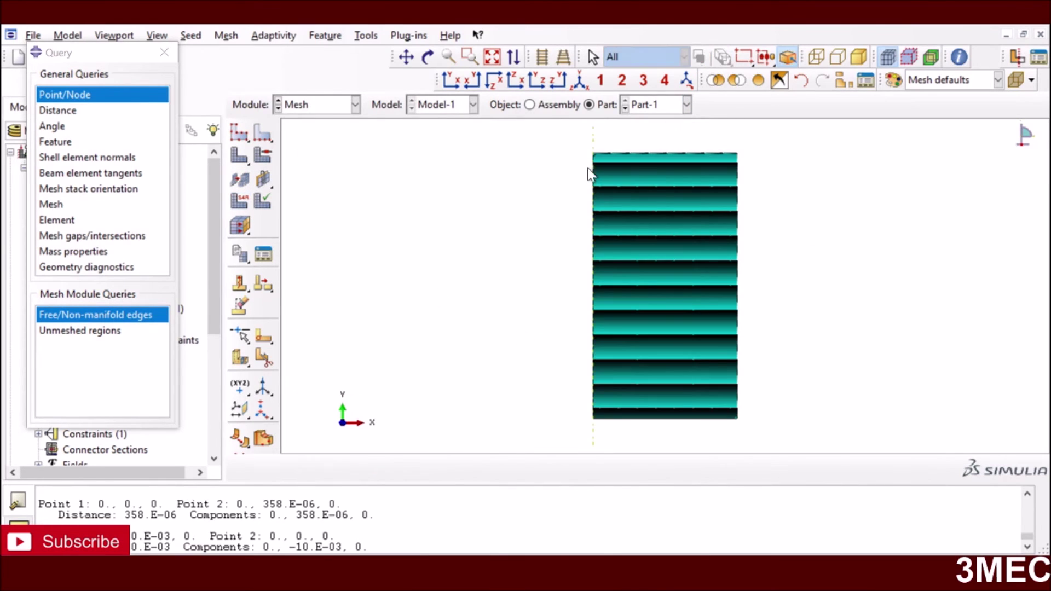
{"action": "scroll", "coordinate": [616, 180], "scroll_direction": "up", "scroll_amount": 6}
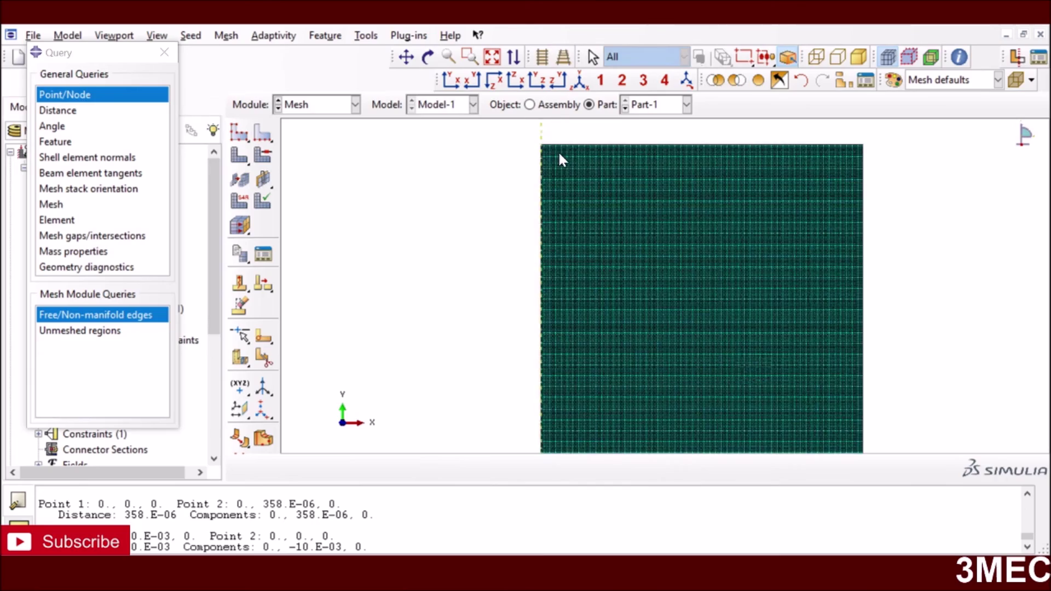
{"action": "scroll", "coordinate": [552, 164], "scroll_direction": "down", "scroll_amount": 3}
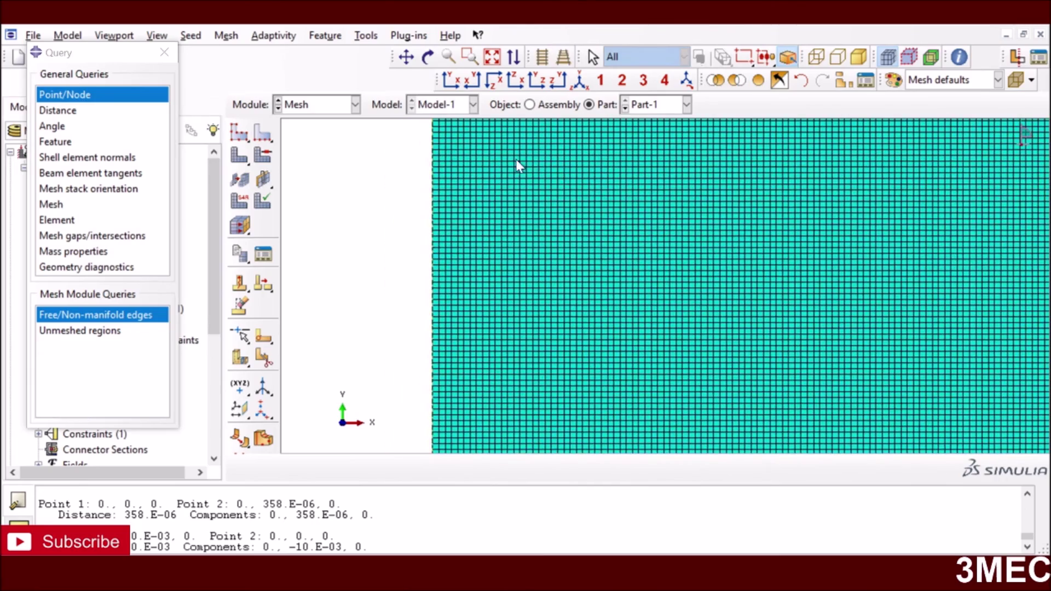
{"action": "scroll", "coordinate": [511, 159], "scroll_direction": "down", "scroll_amount": 5}
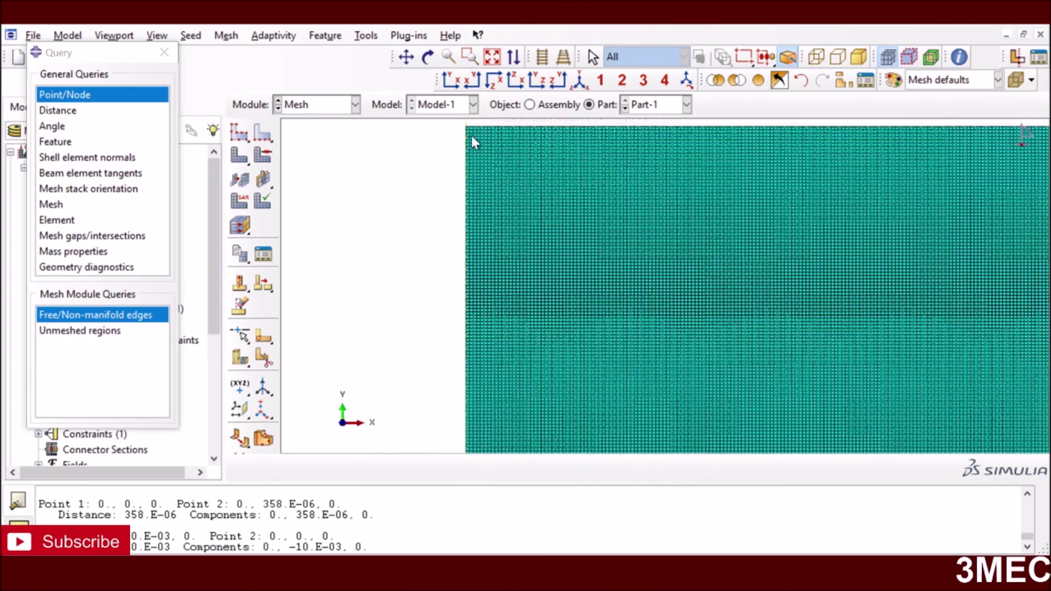
{"action": "left_click", "coordinate": [239, 132]}
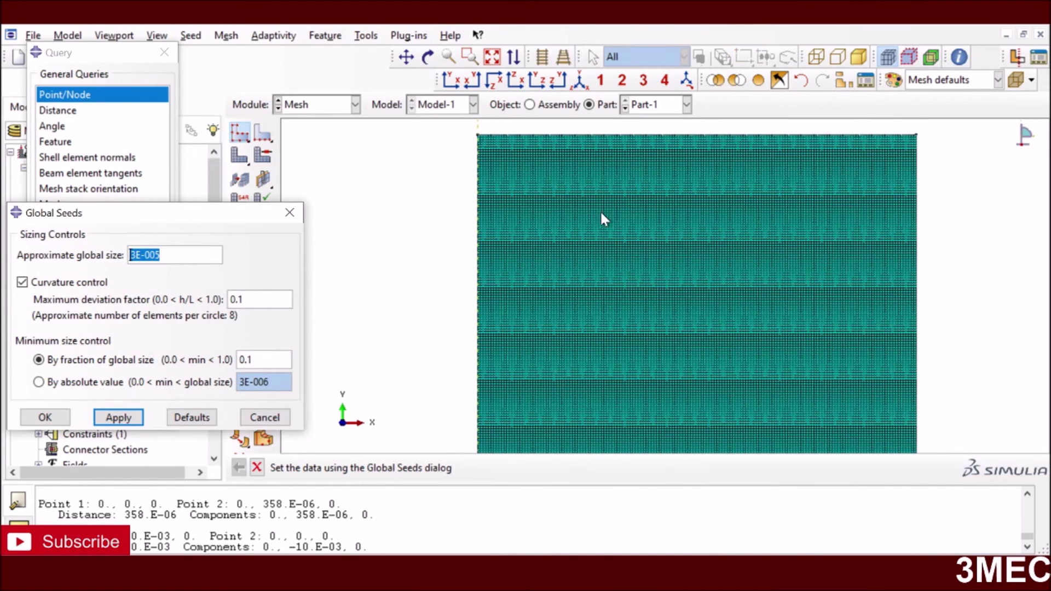
{"action": "left_click", "coordinate": [46, 417]}
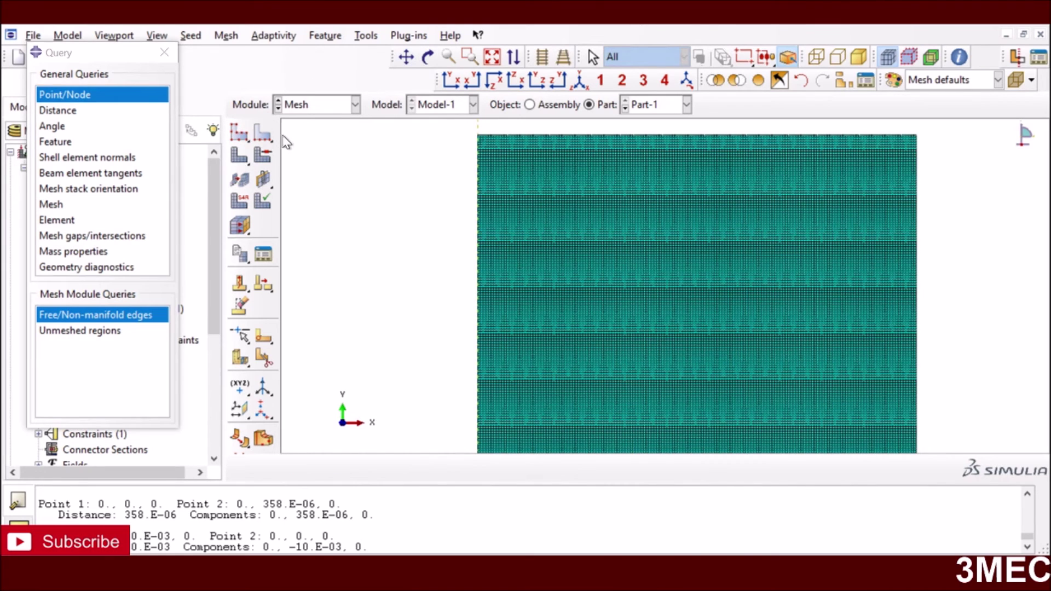
Return to the assembly, switch to the Job module and inspect the monitor log of job nano1
{"action": "left_click", "coordinate": [556, 105]}
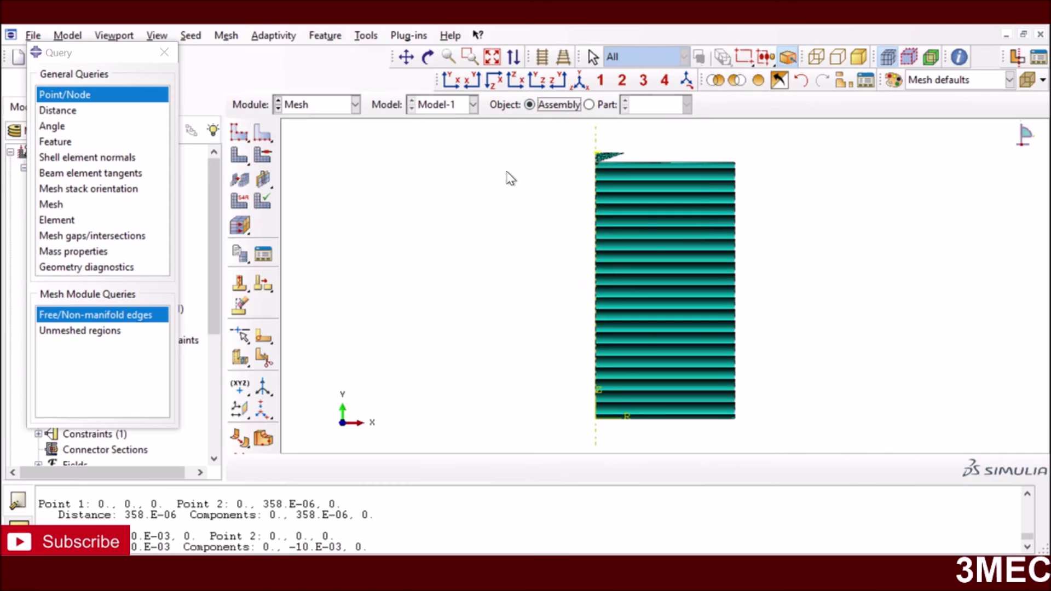
{"action": "left_click", "coordinate": [305, 105]}
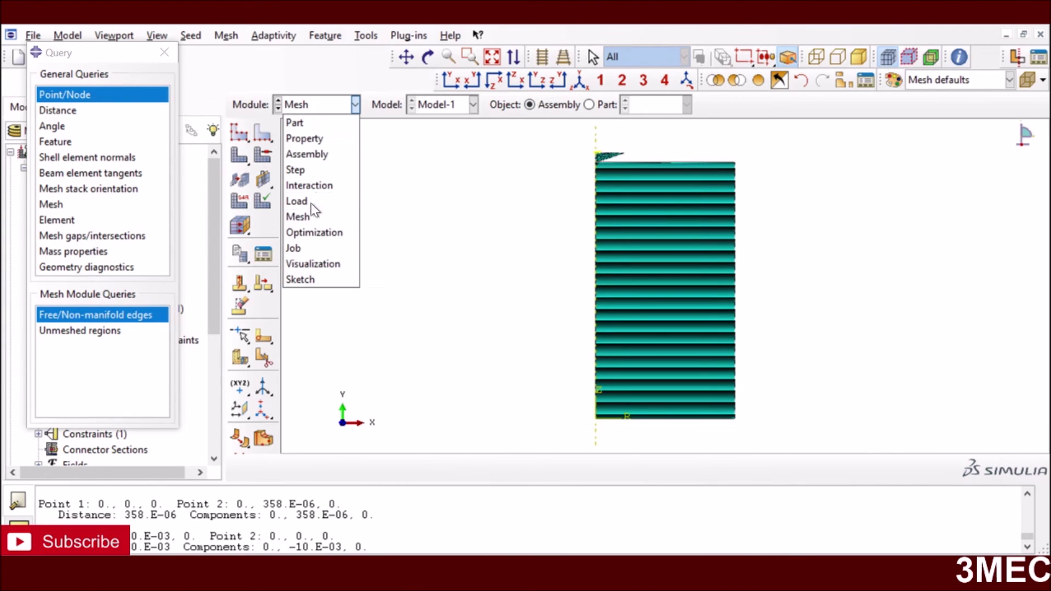
{"action": "left_click", "coordinate": [298, 248]}
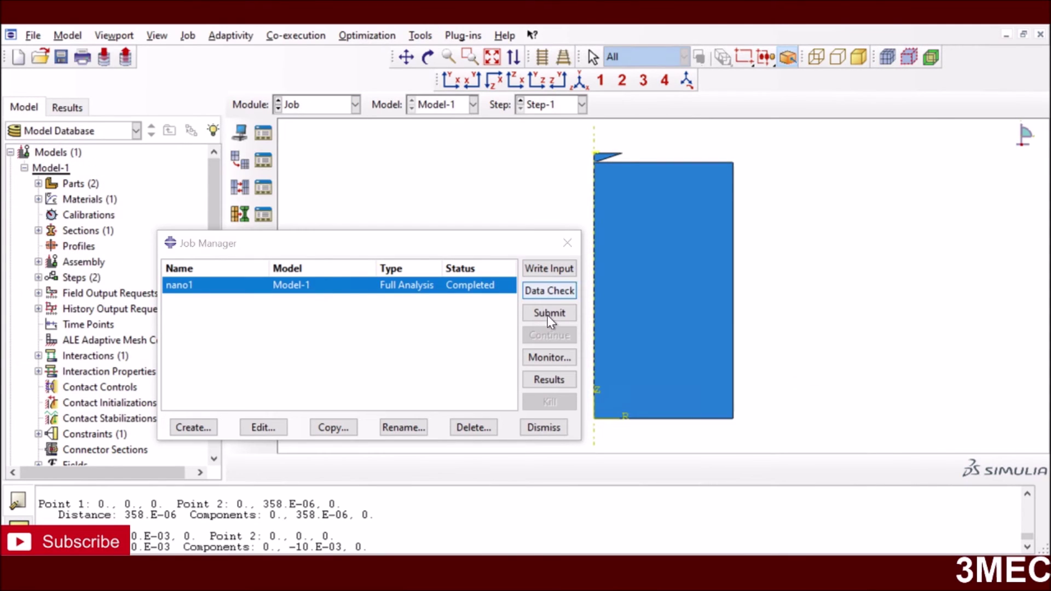
{"action": "left_click", "coordinate": [549, 357]}
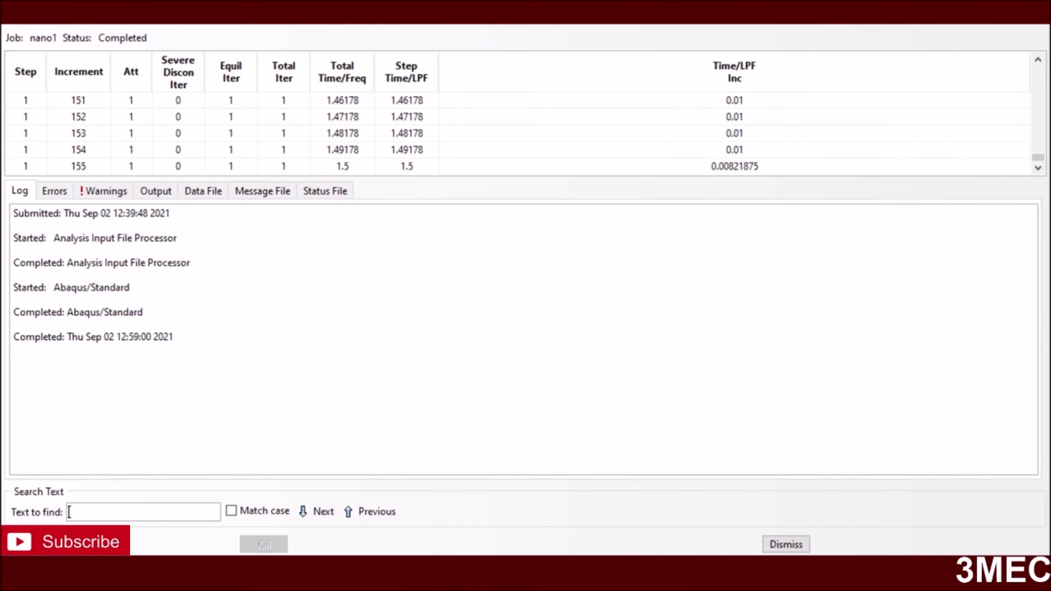
{"action": "left_click", "coordinate": [793, 545]}
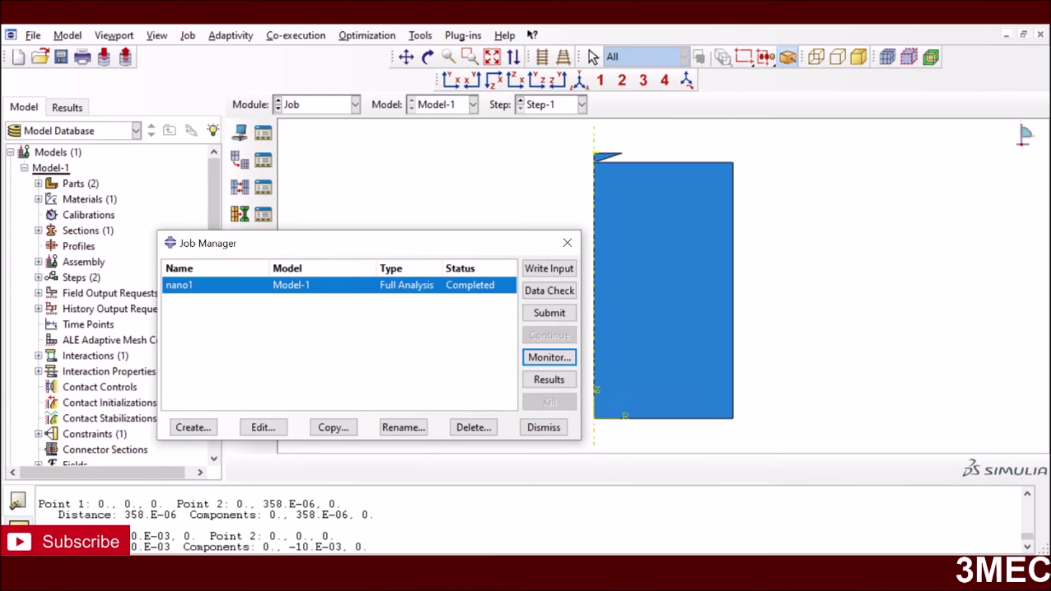
Open the results of job nano1, plot the Mises stress contours on the deformed shape and animate the time history
{"action": "left_click", "coordinate": [549, 380]}
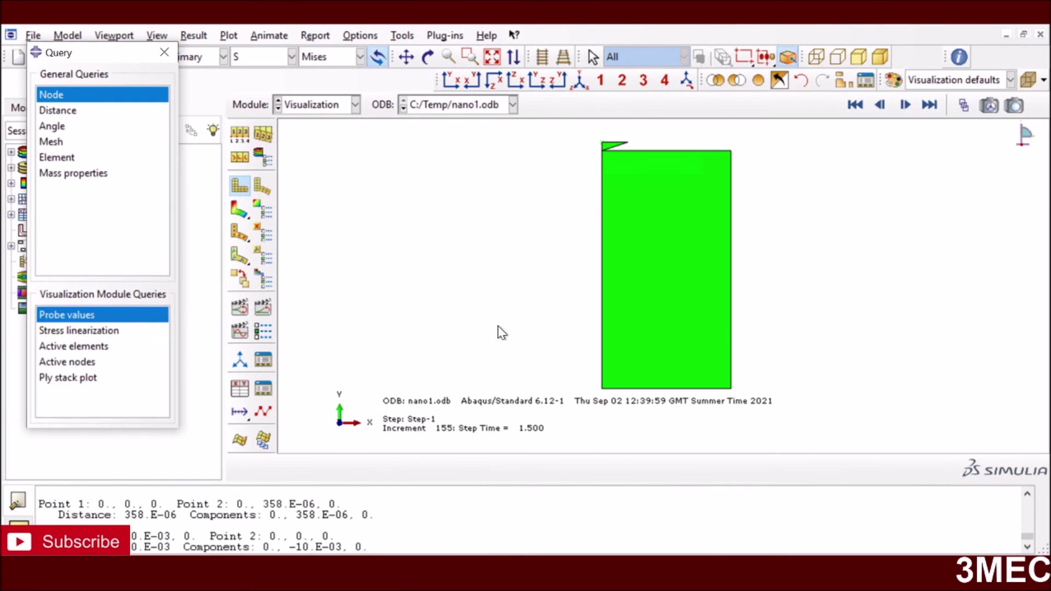
{"action": "left_click", "coordinate": [237, 212]}
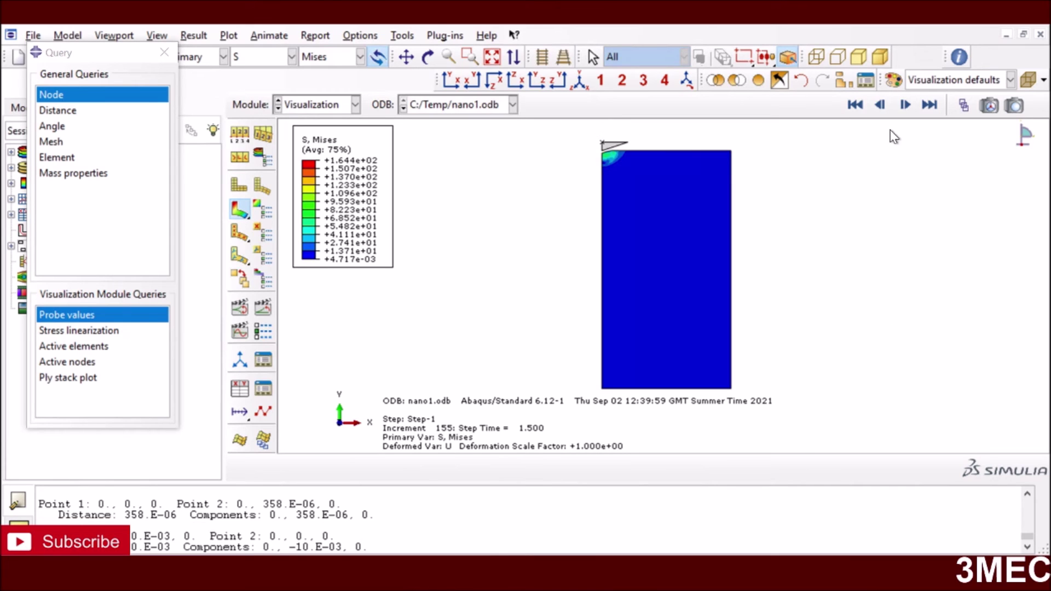
{"action": "left_click", "coordinate": [263, 308]}
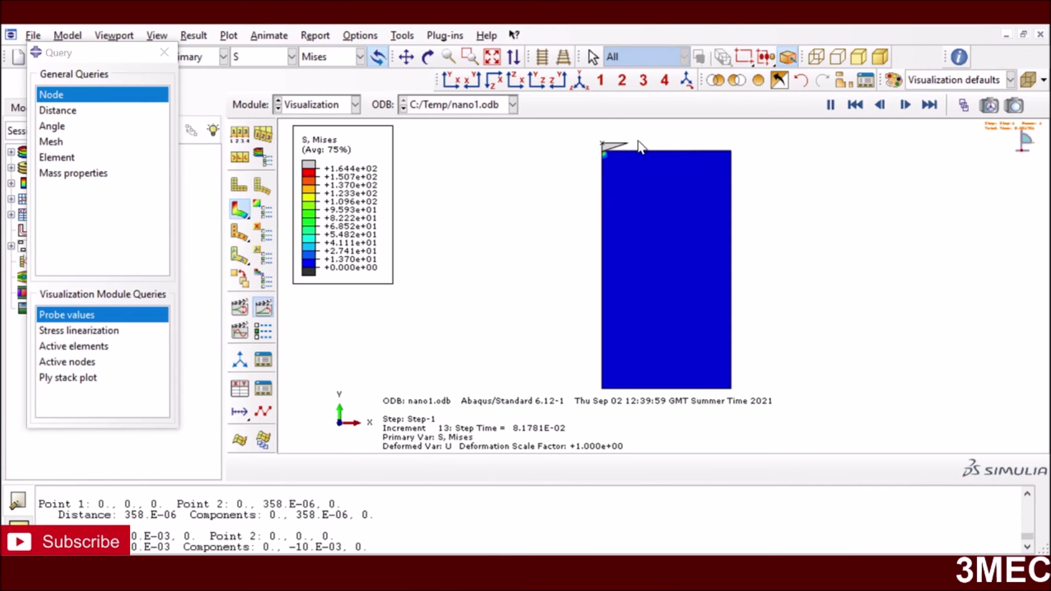
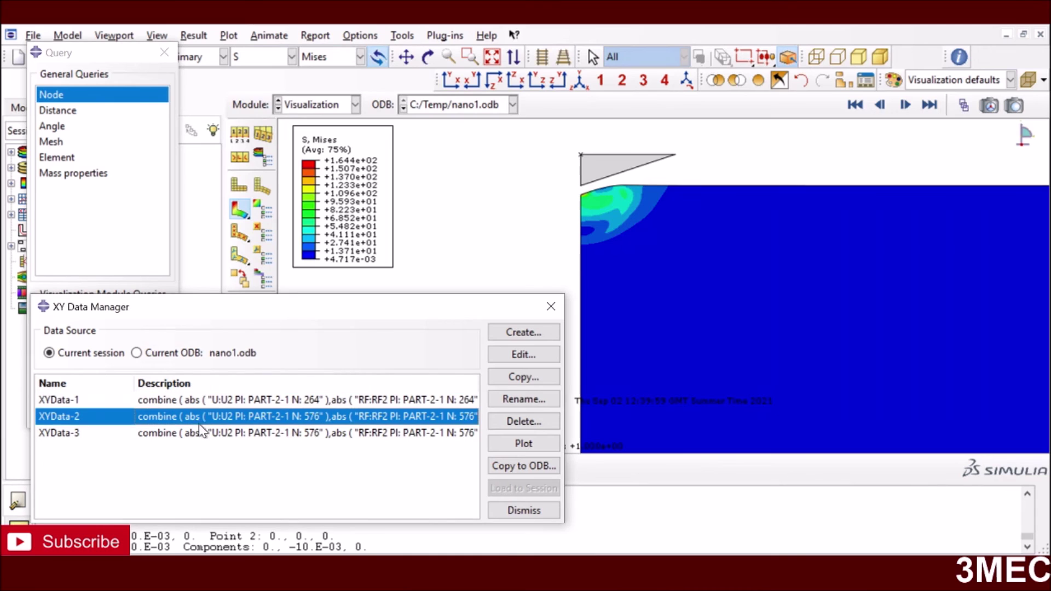
Plot the force-displacement curves XYData-2 and XYData-3 together, then return to the Mises contour plot
{"action": "left_click", "coordinate": [524, 444]}
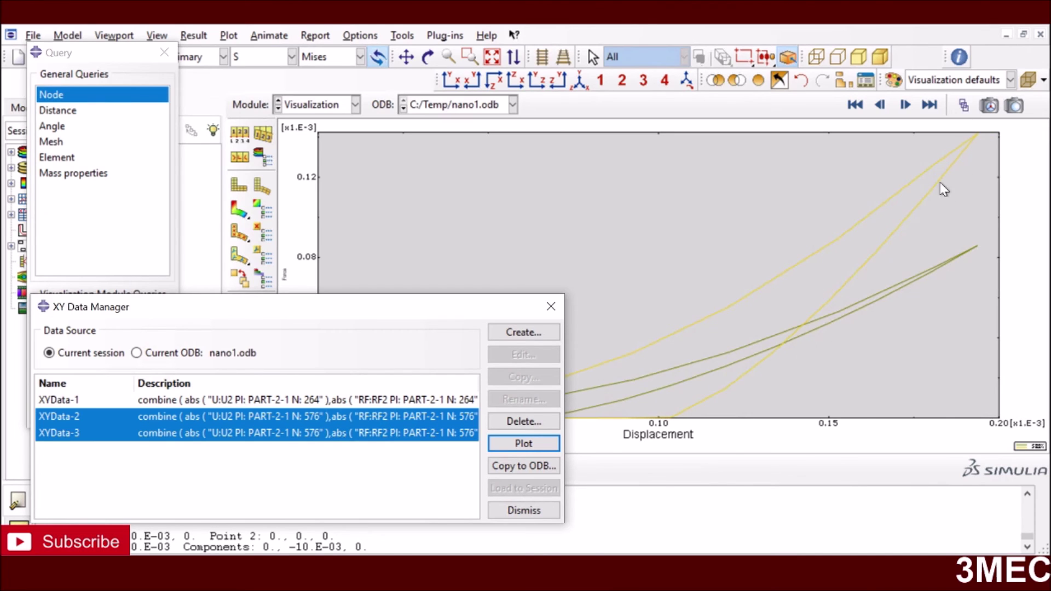
{"action": "left_click", "coordinate": [648, 327]}
{"action": "left_click", "coordinate": [238, 213]}
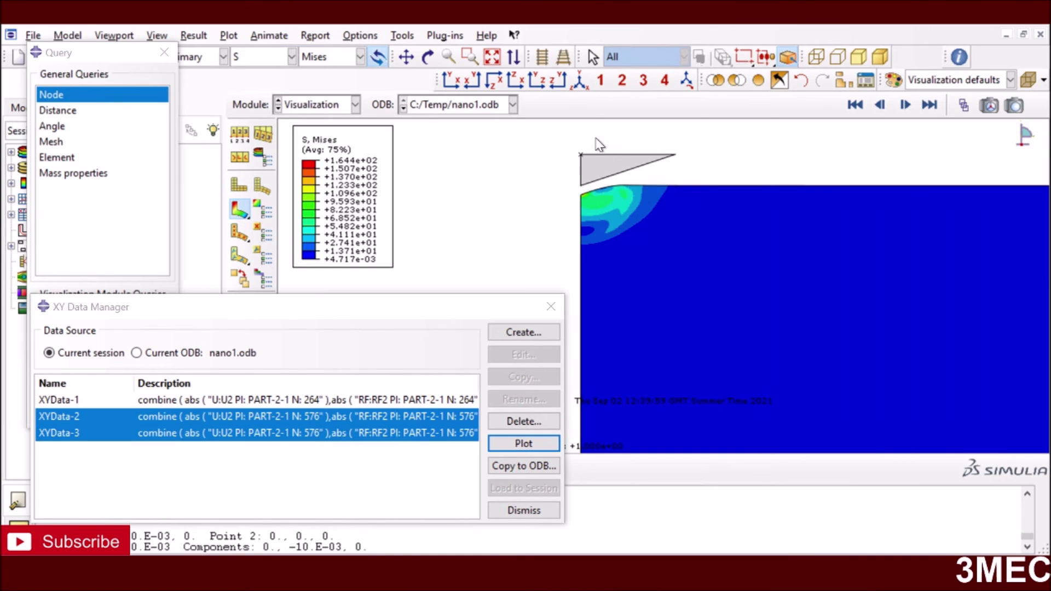
Set up new XY data from ODB field output at the Unique Nodal position, with variables RF2 and U2
{"action": "left_click", "coordinate": [524, 335]}
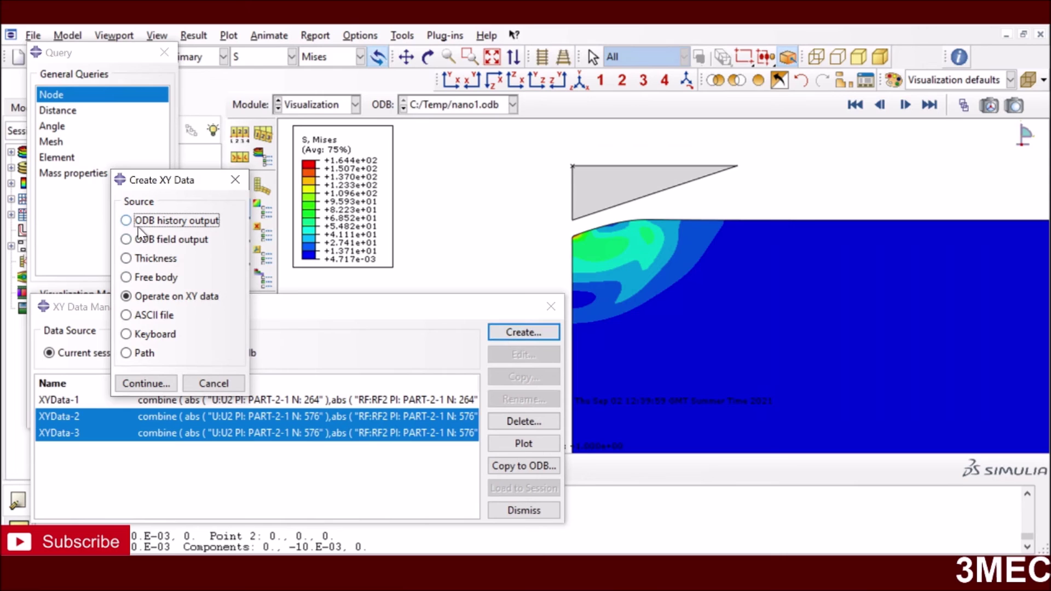
{"action": "left_click", "coordinate": [167, 241]}
{"action": "left_click", "coordinate": [145, 383]}
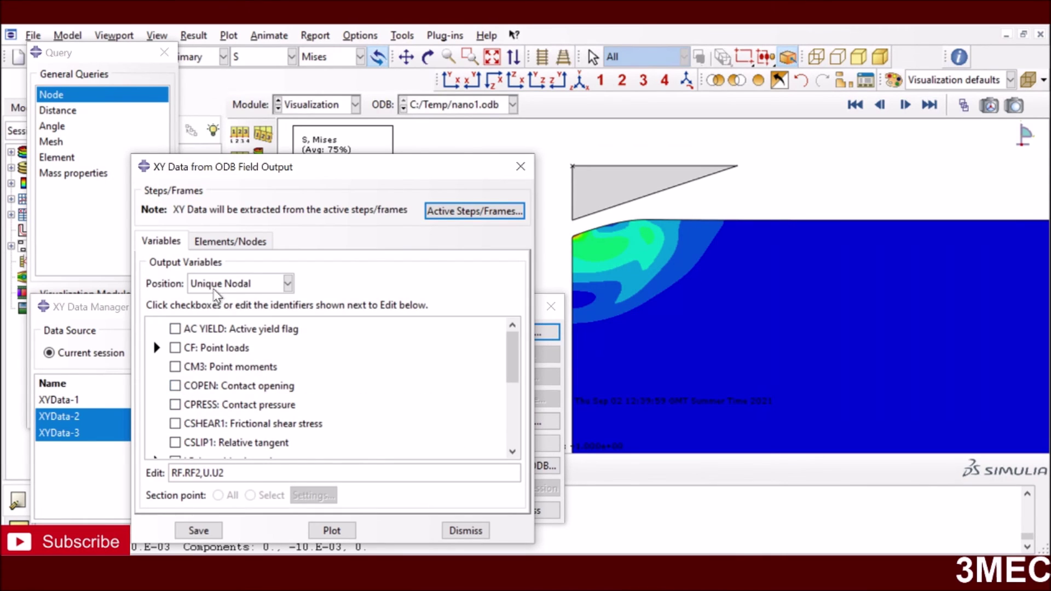
{"action": "left_click", "coordinate": [266, 291]}
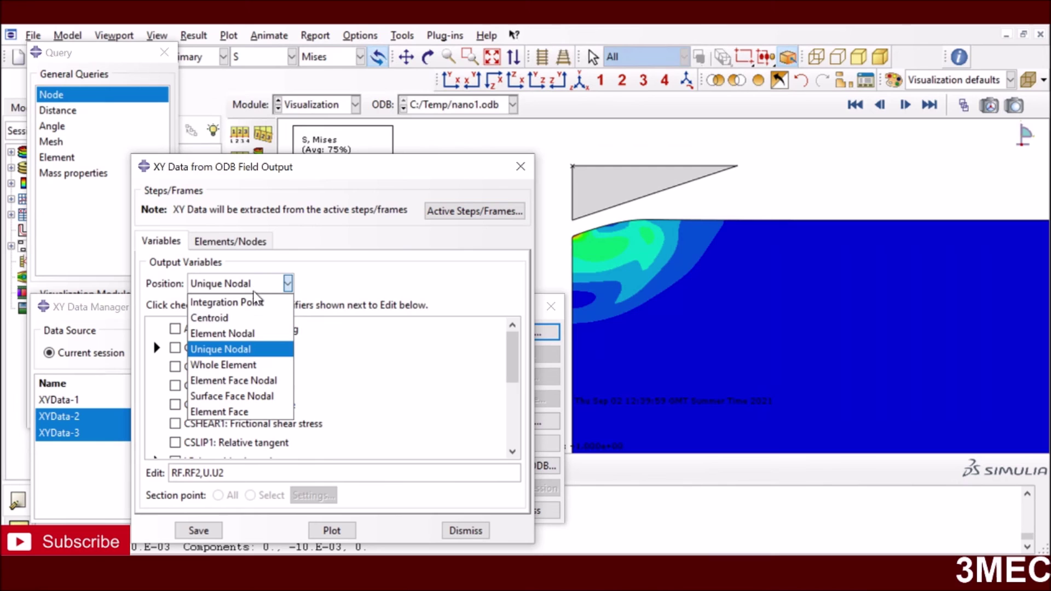
{"action": "left_click", "coordinate": [220, 350]}
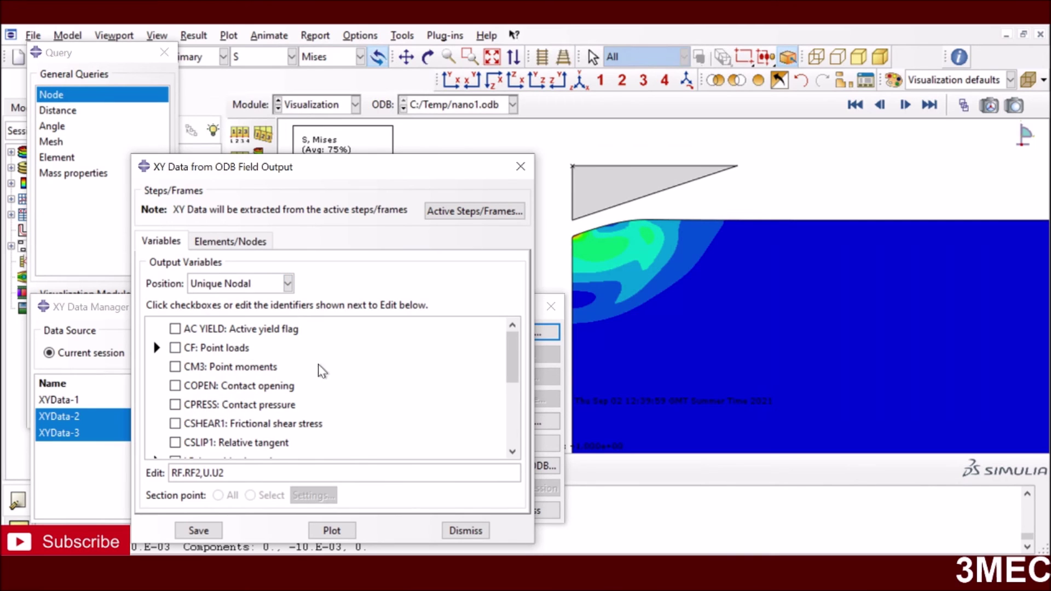
{"action": "scroll", "coordinate": [235, 389], "scroll_direction": "down", "scroll_amount": 5}
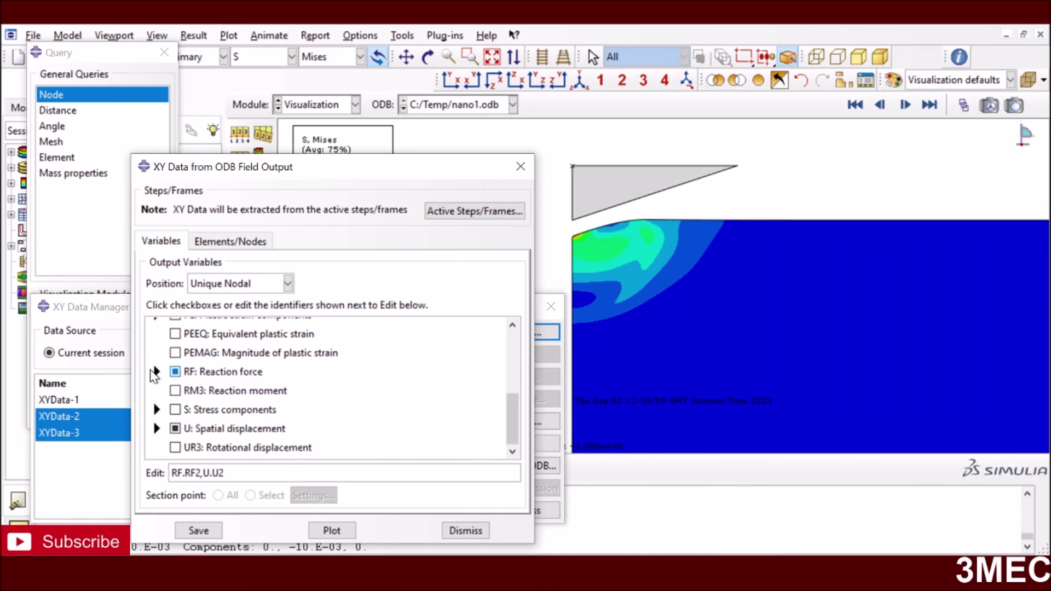
{"action": "left_click", "coordinate": [157, 429]}
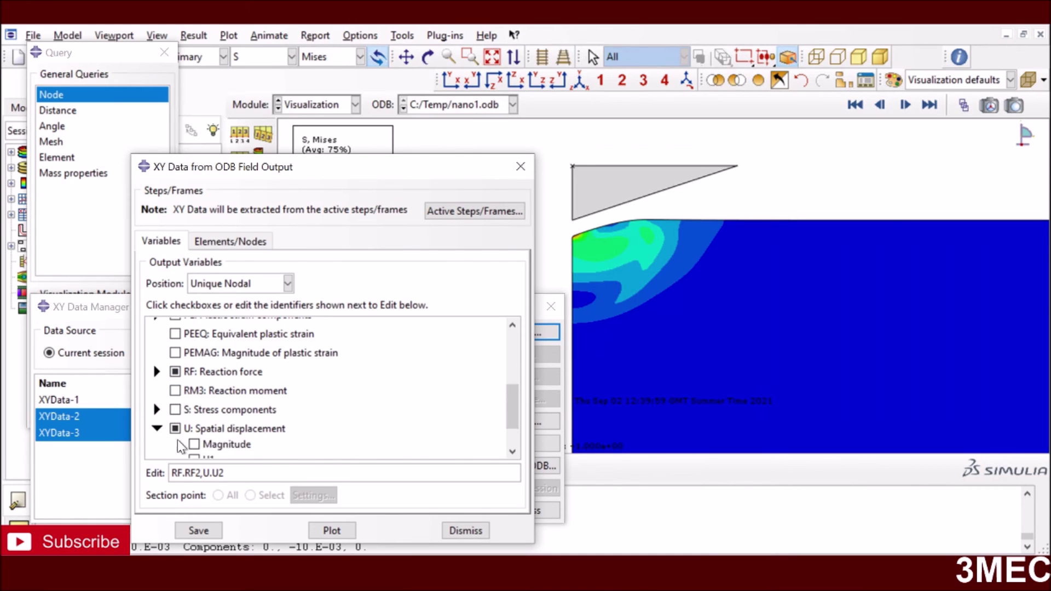
{"action": "scroll", "coordinate": [198, 438], "scroll_direction": "down", "scroll_amount": 2}
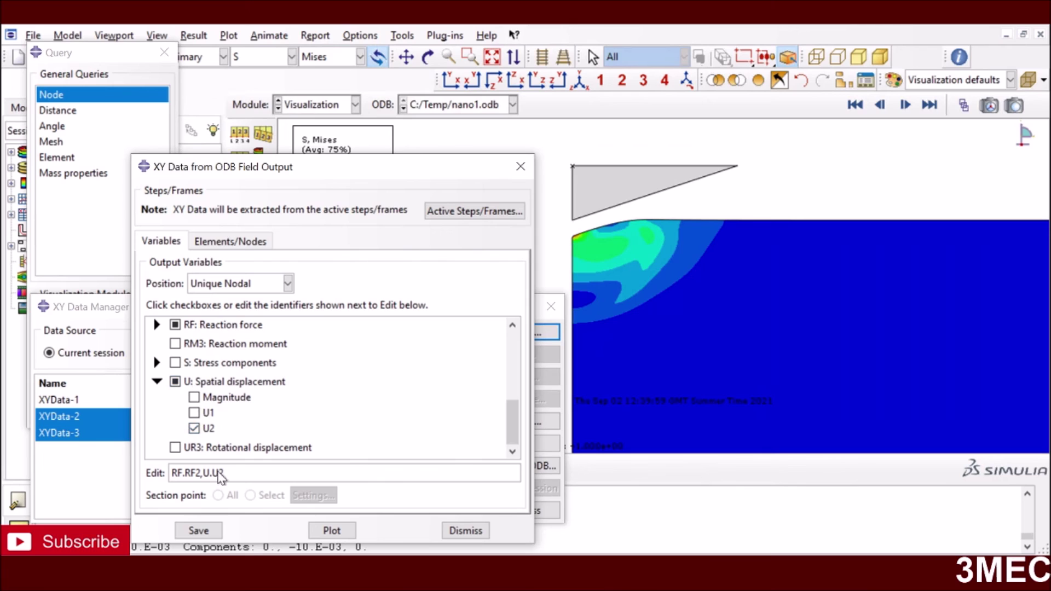
Pick node 576 of PART-2-1 in the viewport, save its RF2 and U2 curves under default names and close the extraction dialog
{"action": "left_click", "coordinate": [230, 241]}
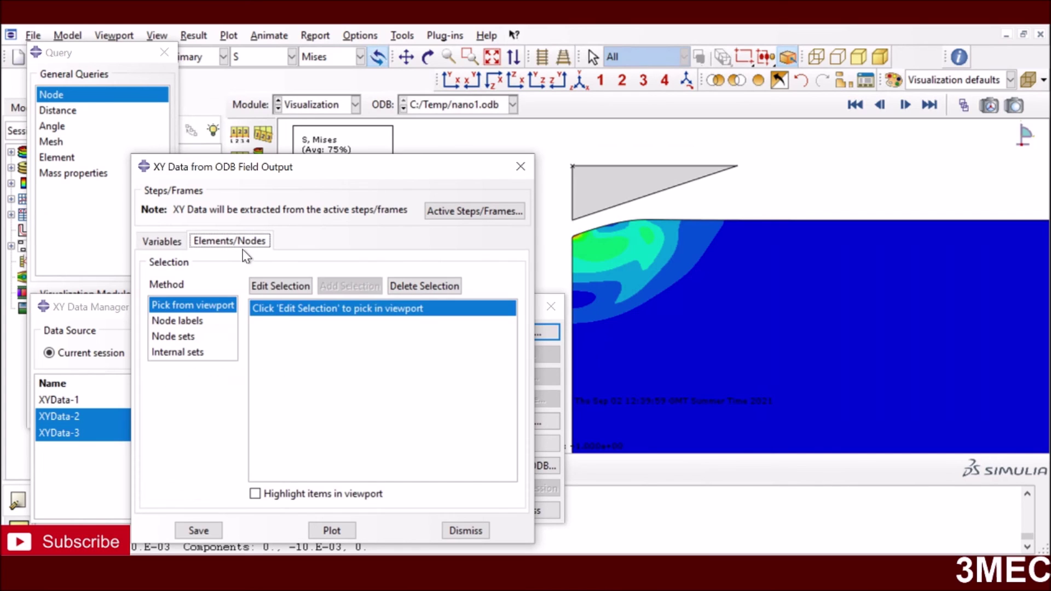
{"action": "left_click", "coordinate": [264, 287]}
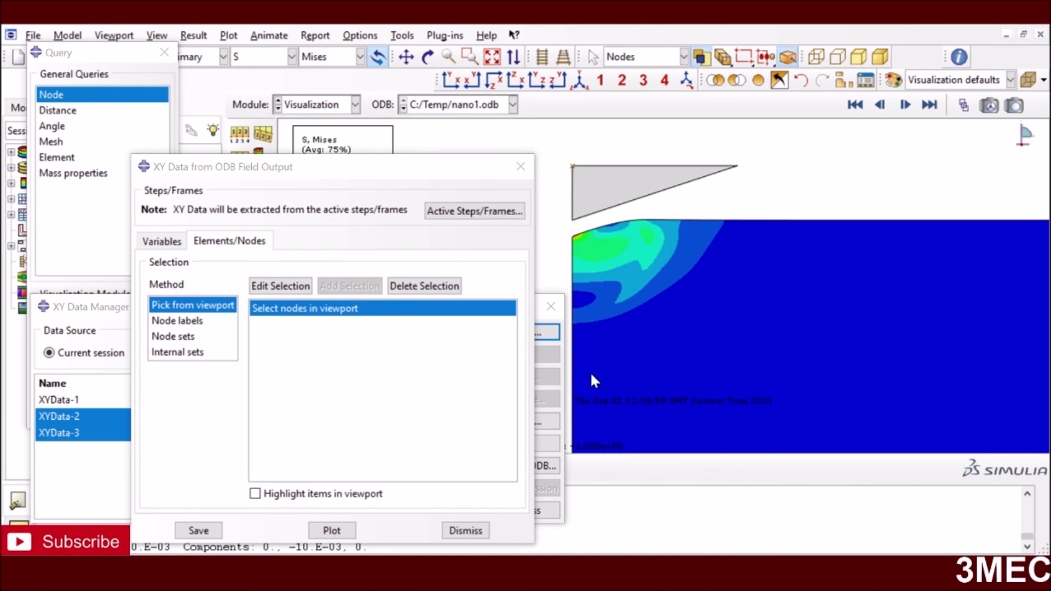
{"action": "left_click", "coordinate": [205, 531]}
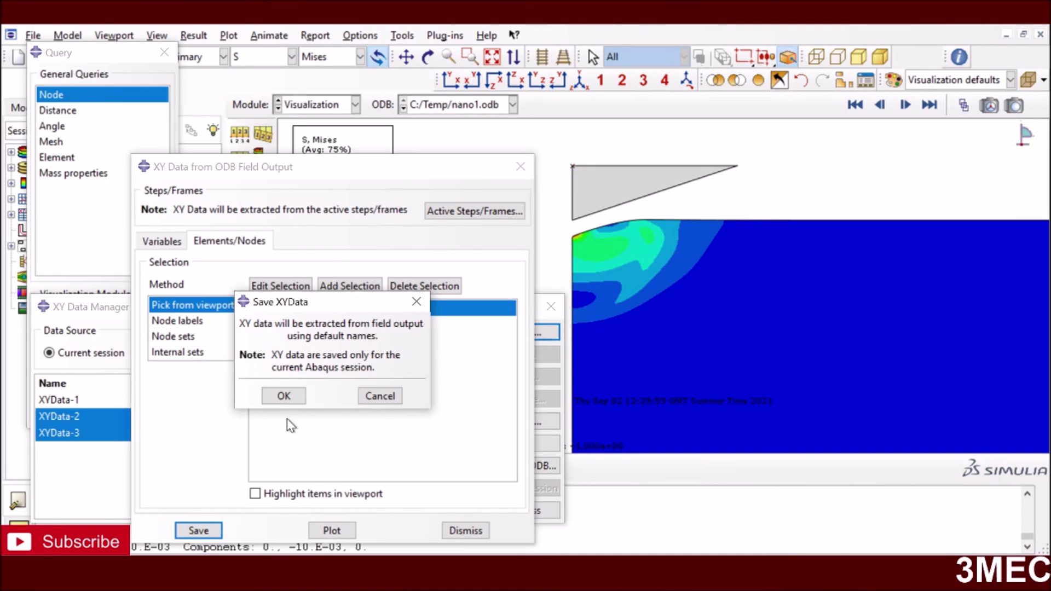
{"action": "left_click", "coordinate": [289, 396]}
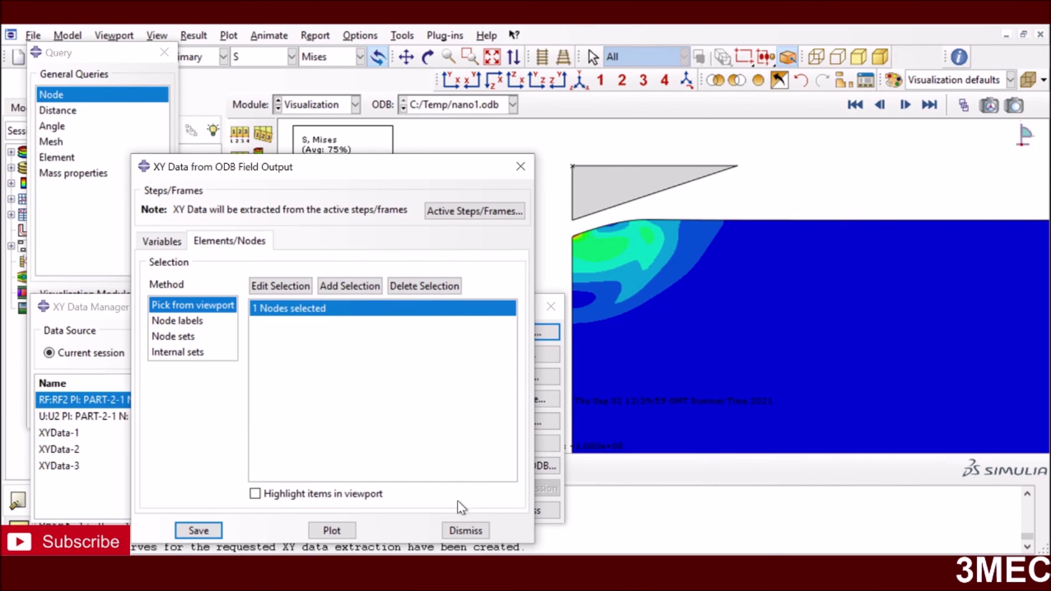
{"action": "left_click", "coordinate": [467, 530]}
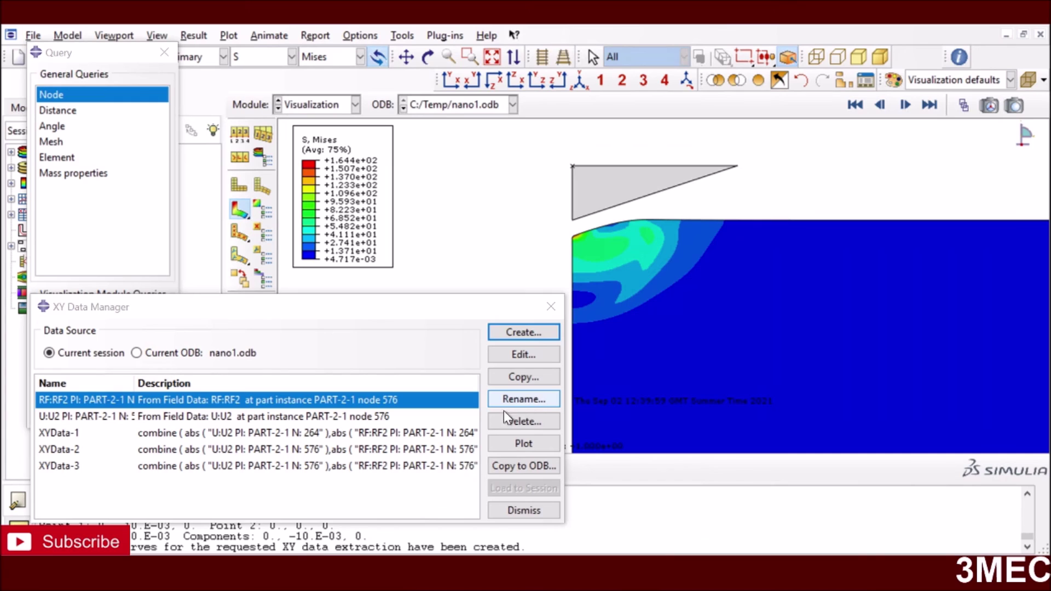
Plot the RF2 reaction force curve of node 576 over time
{"action": "left_click", "coordinate": [523, 442]}
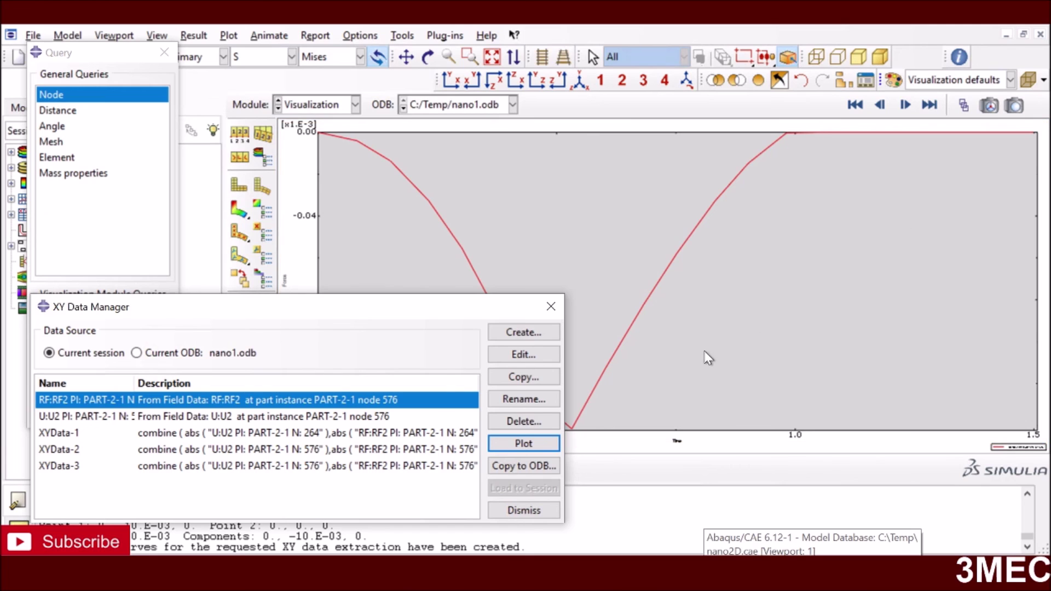
{"action": "left_click", "coordinate": [526, 332]}
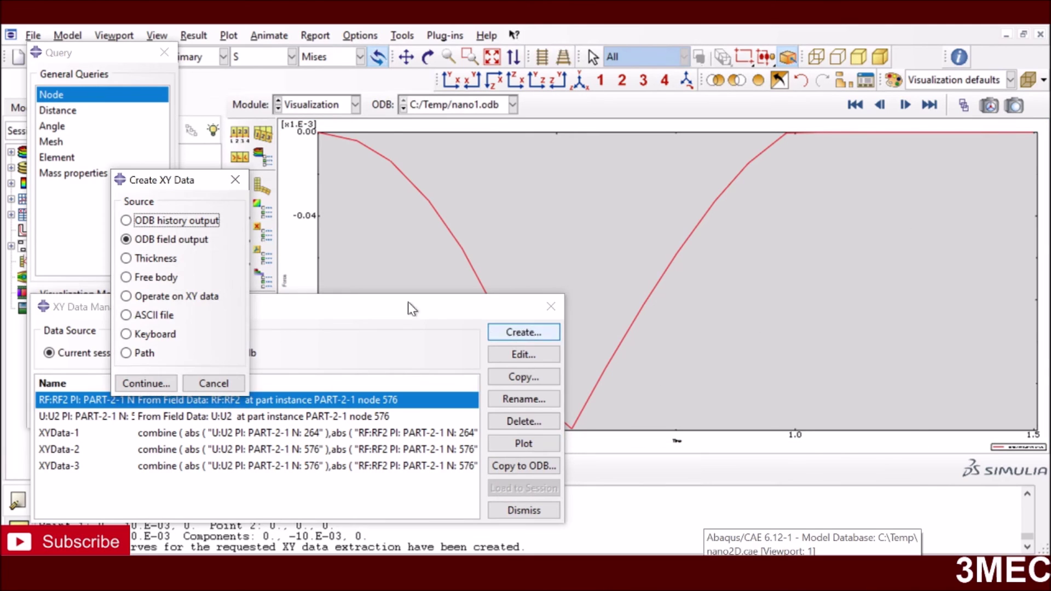
{"action": "left_click", "coordinate": [154, 298]}
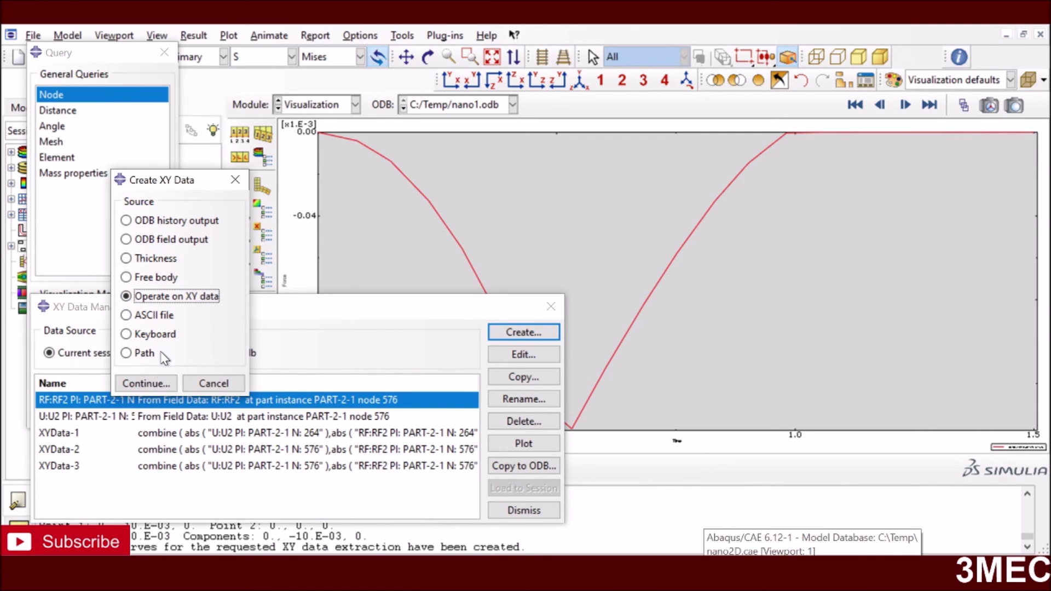
{"action": "left_click", "coordinate": [142, 385]}
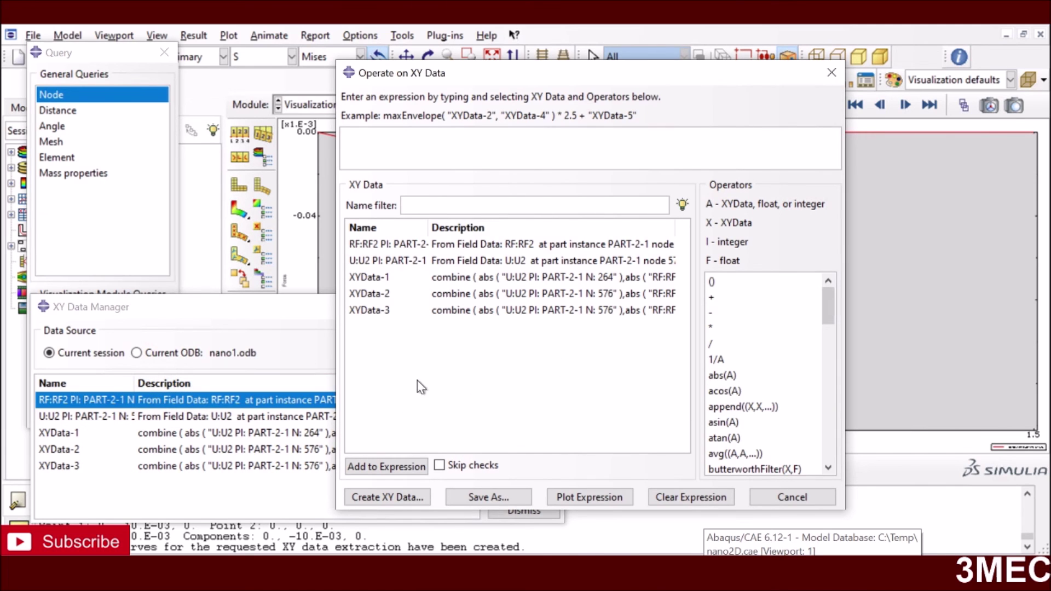
{"action": "left_click", "coordinate": [777, 497]}
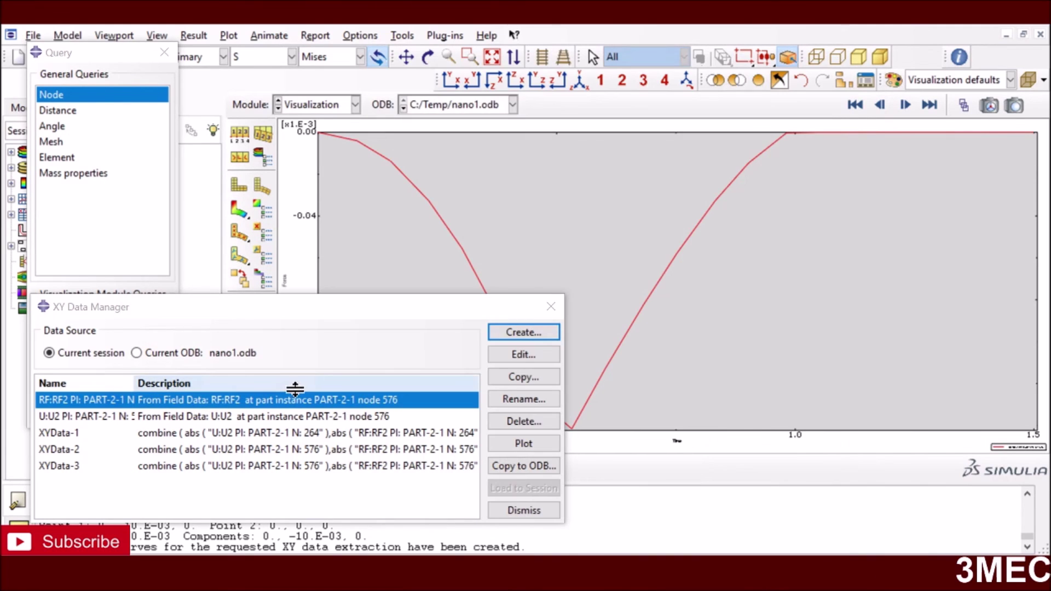
Operate on XY data with an expression combining the absolute U2 curve and the absolute RF2 curve of PART-2-1 node 576
{"action": "left_click", "coordinate": [514, 333]}
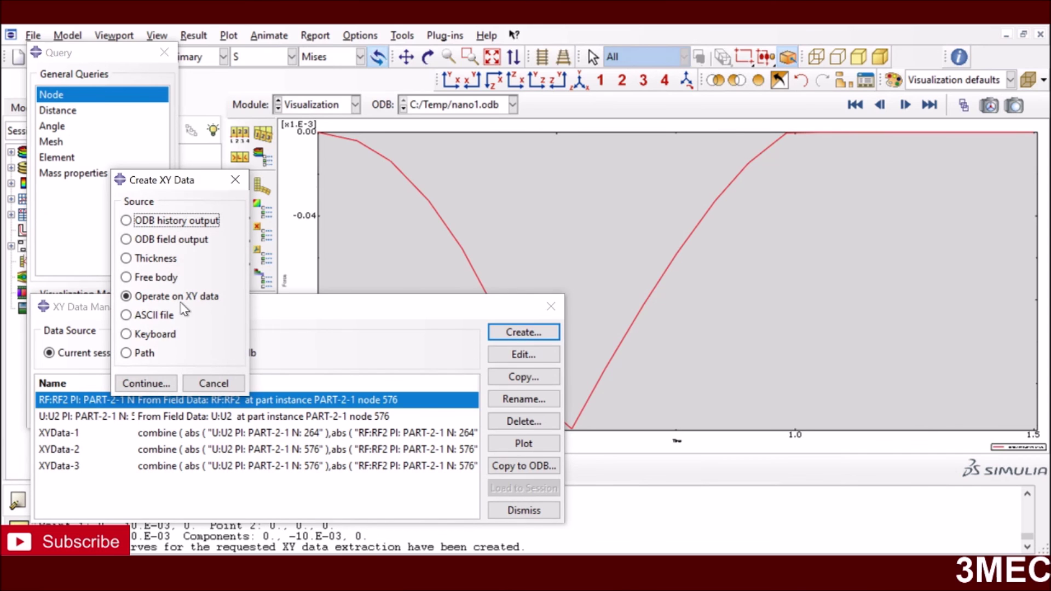
{"action": "left_click", "coordinate": [144, 383]}
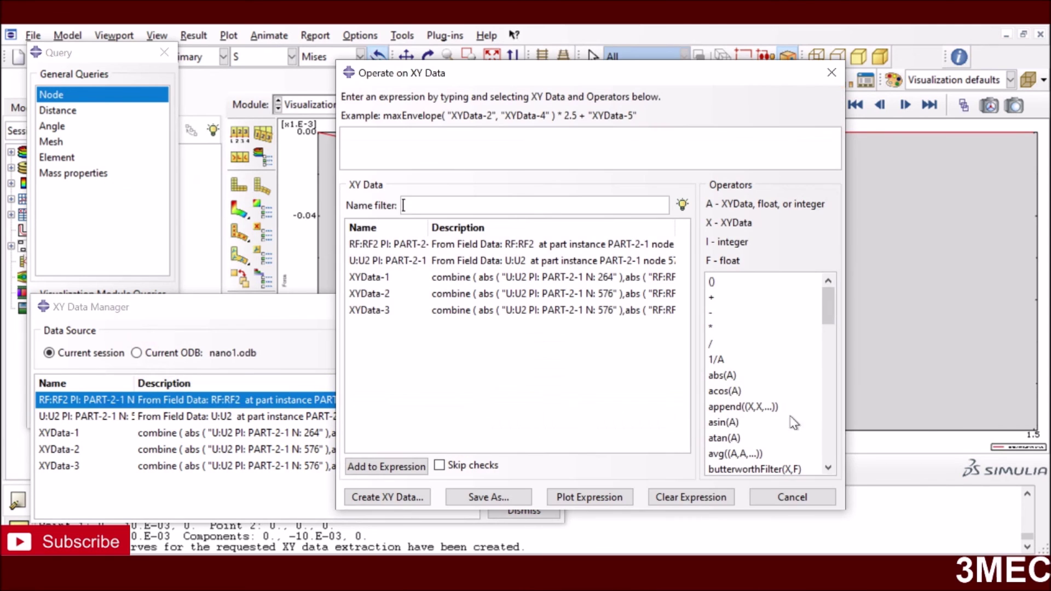
{"action": "scroll", "coordinate": [761, 411], "scroll_direction": "down", "scroll_amount": 2}
{"action": "left_click", "coordinate": [749, 424]}
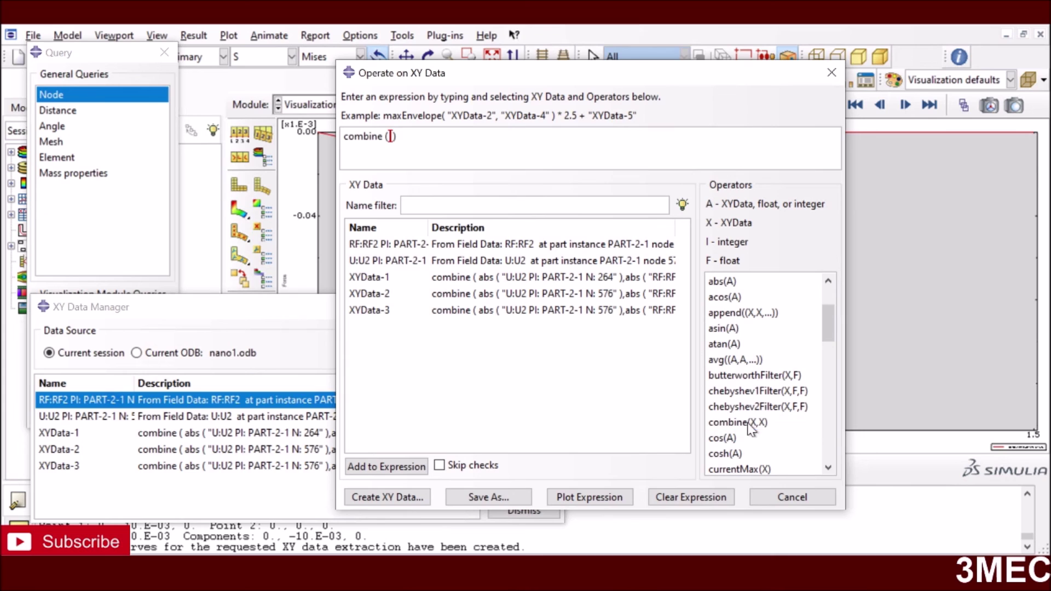
{"action": "left_click", "coordinate": [722, 281]}
{"action": "double_click", "coordinate": [386, 260]}
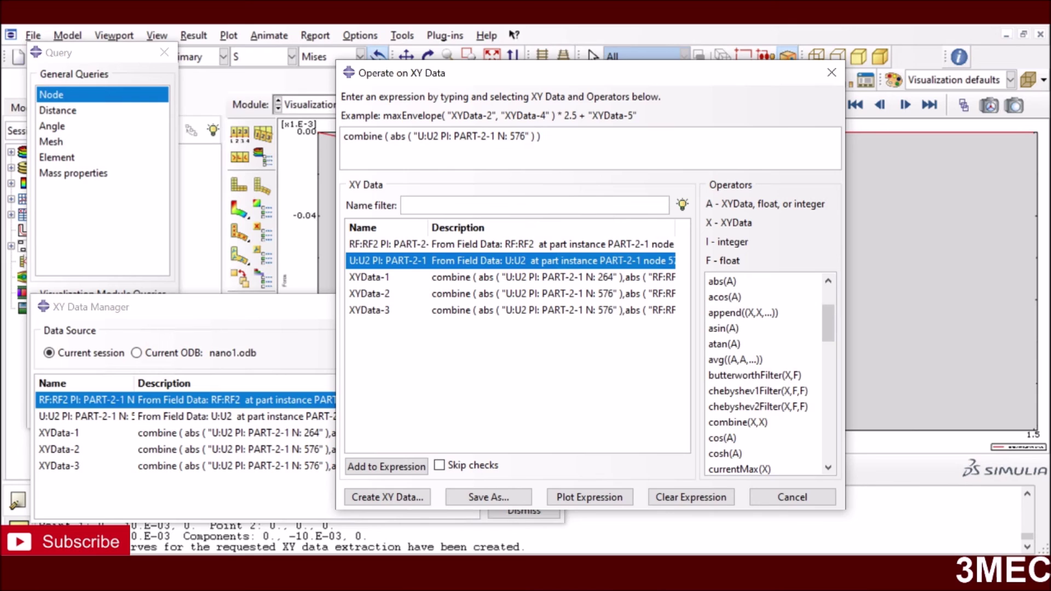
{"action": "type", "text": ","}
{"action": "left_click", "coordinate": [717, 283]}
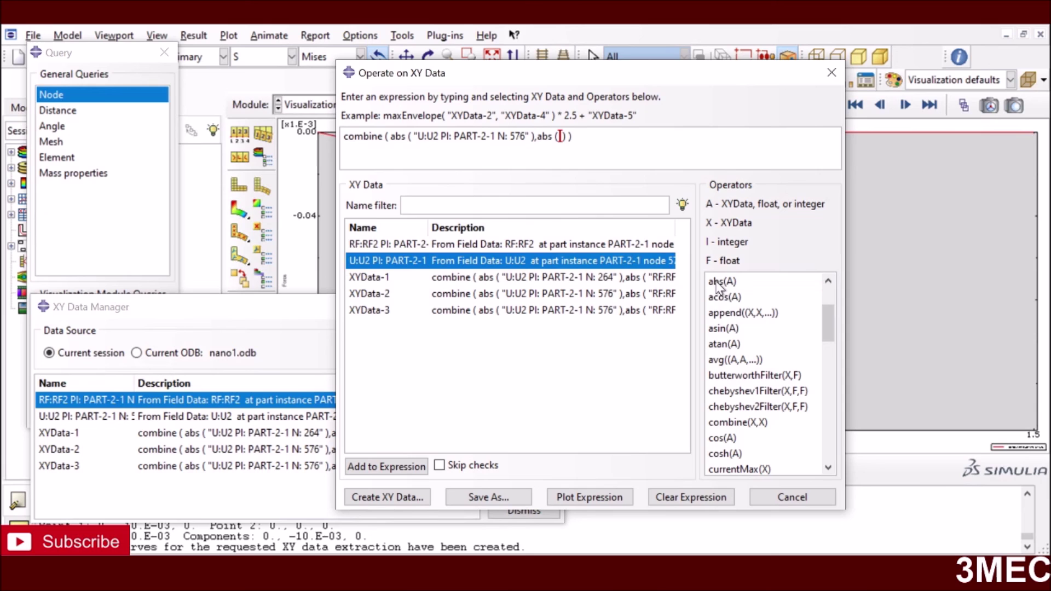
{"action": "double_click", "coordinate": [356, 243]}
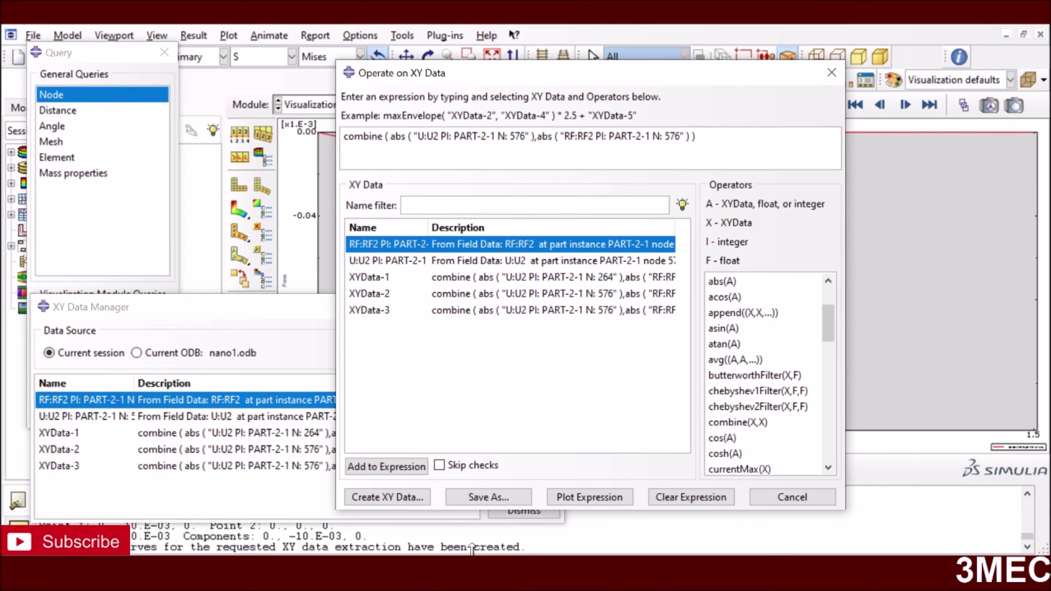
Save the combined expression as XYData-4, plot it as a force-displacement curve and close the XY data dialogs
{"action": "left_click", "coordinate": [481, 498]}
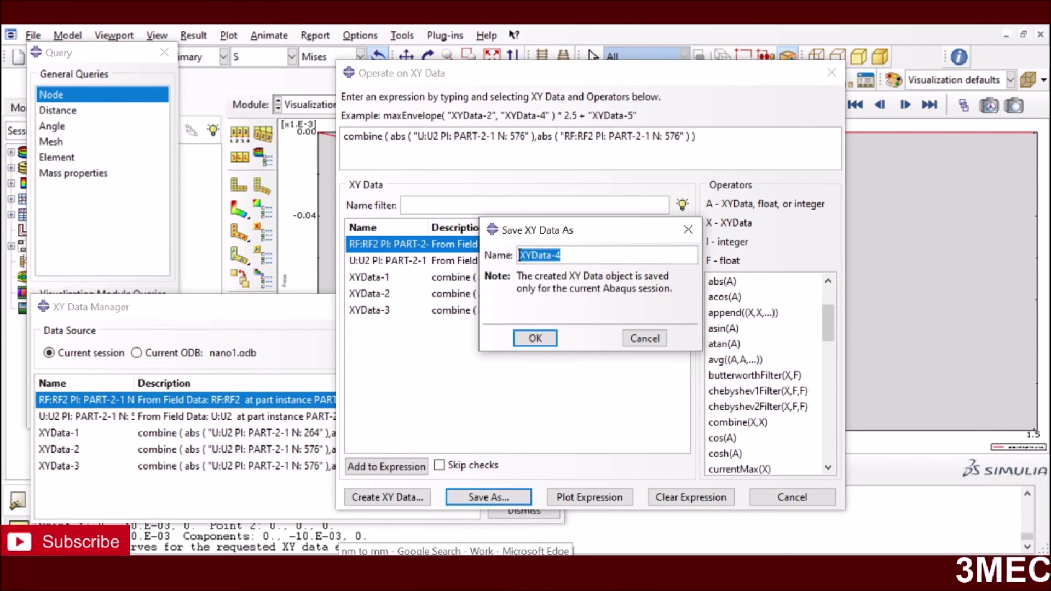
{"action": "left_click", "coordinate": [535, 339]}
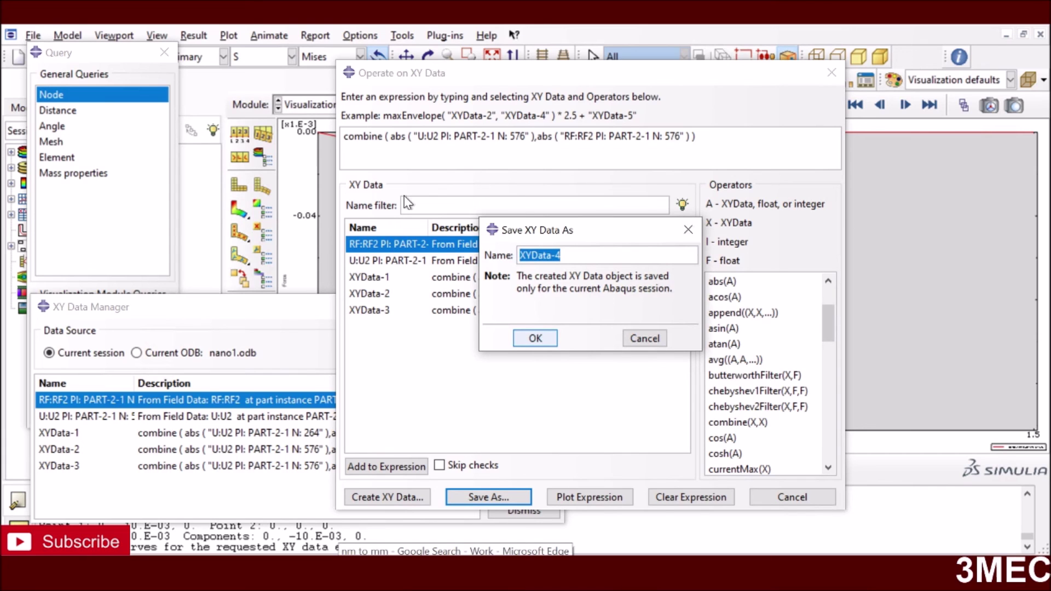
{"action": "left_click", "coordinate": [789, 497]}
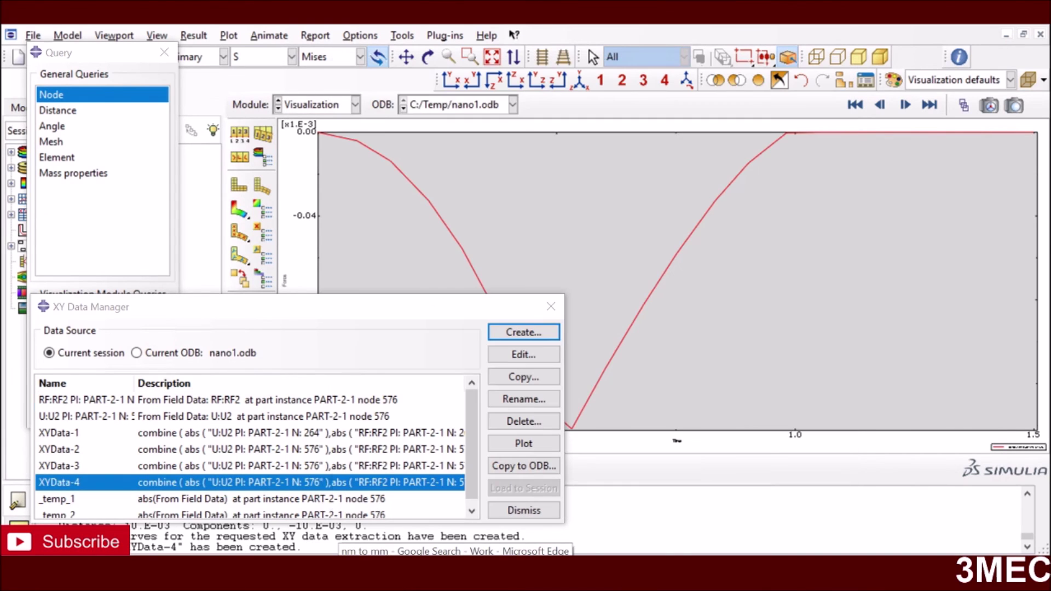
{"action": "left_click", "coordinate": [499, 444]}
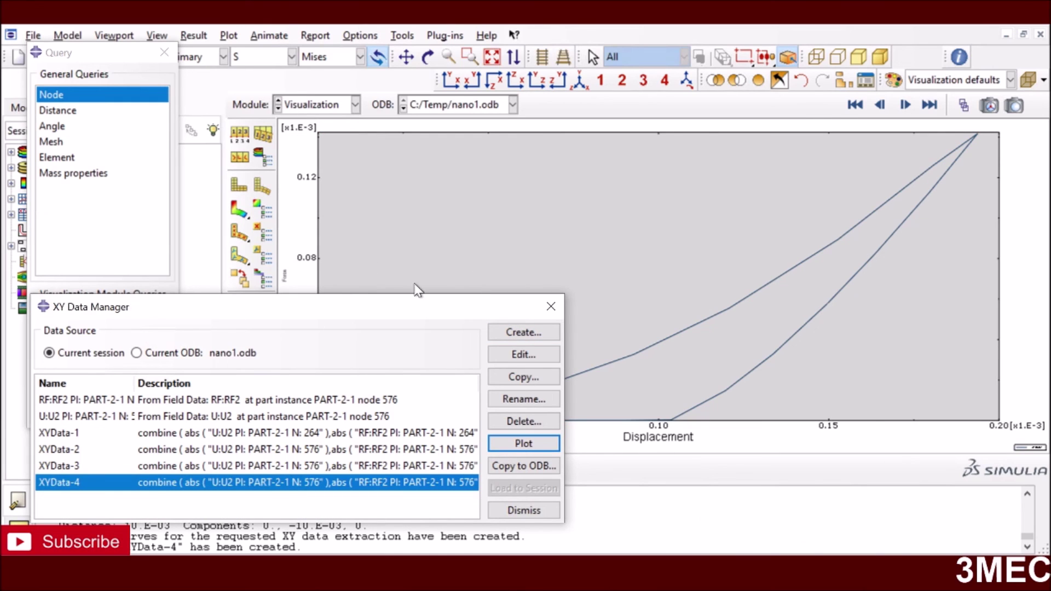
{"action": "left_click", "coordinate": [551, 308]}
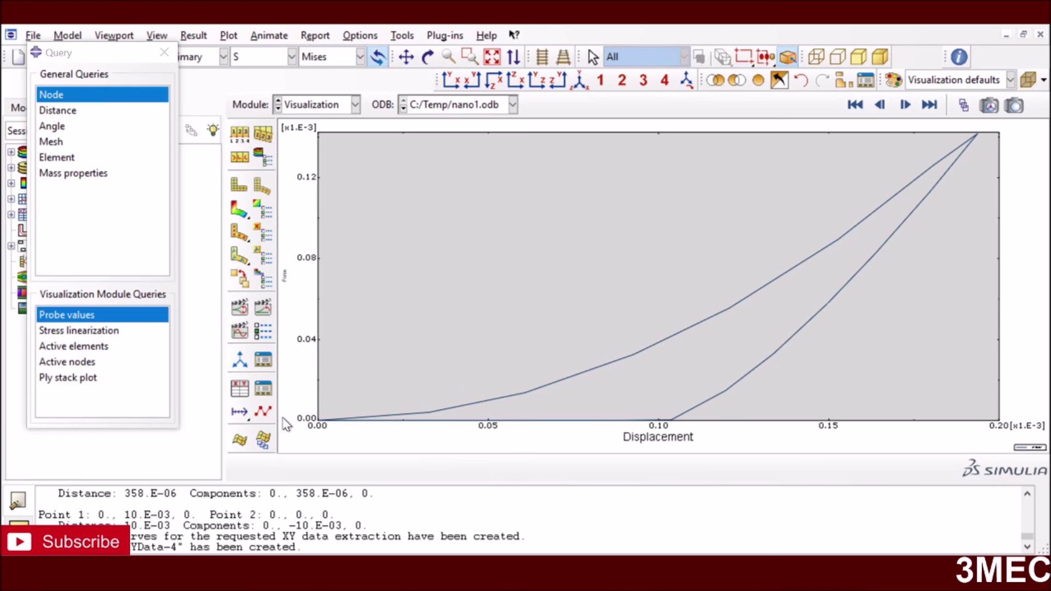
Reopen the XY Data Manager
{"action": "left_click", "coordinate": [403, 37]}
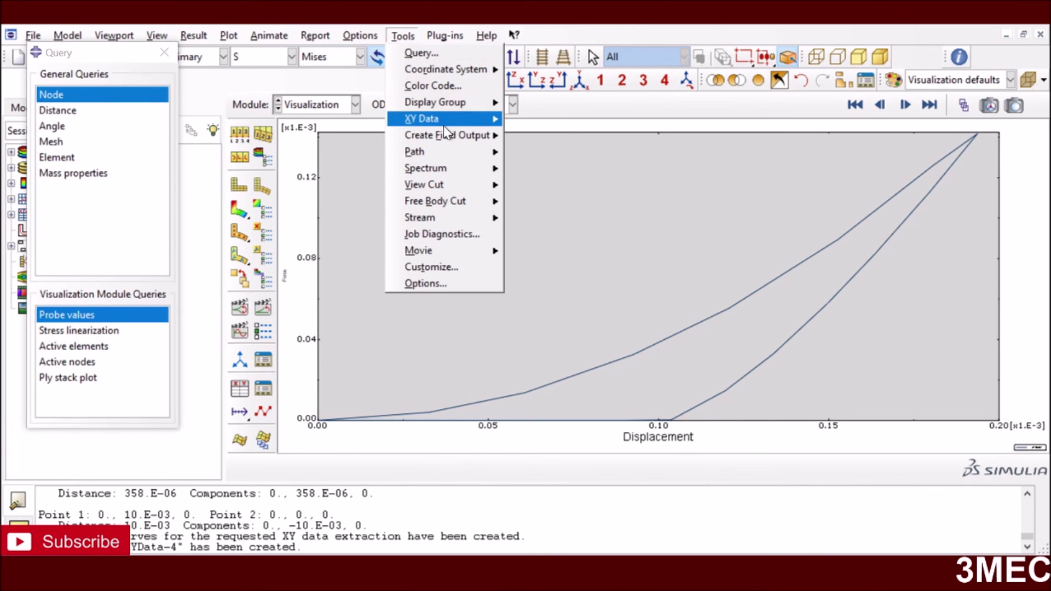
{"action": "mouse_move", "coordinate": [457, 120]}
{"action": "left_click", "coordinate": [549, 120]}
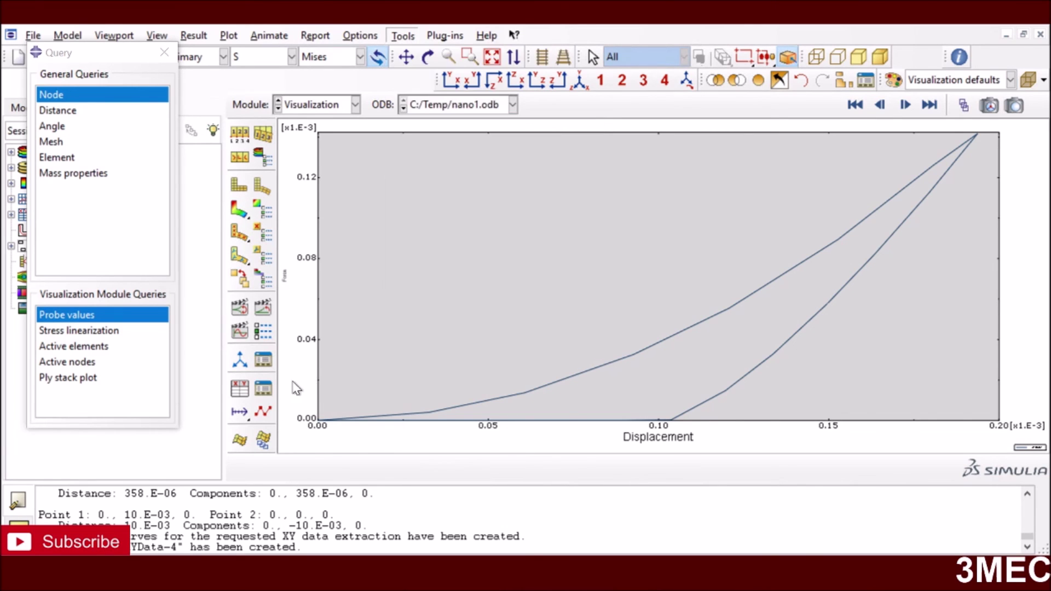
{"action": "left_click", "coordinate": [508, 328]}
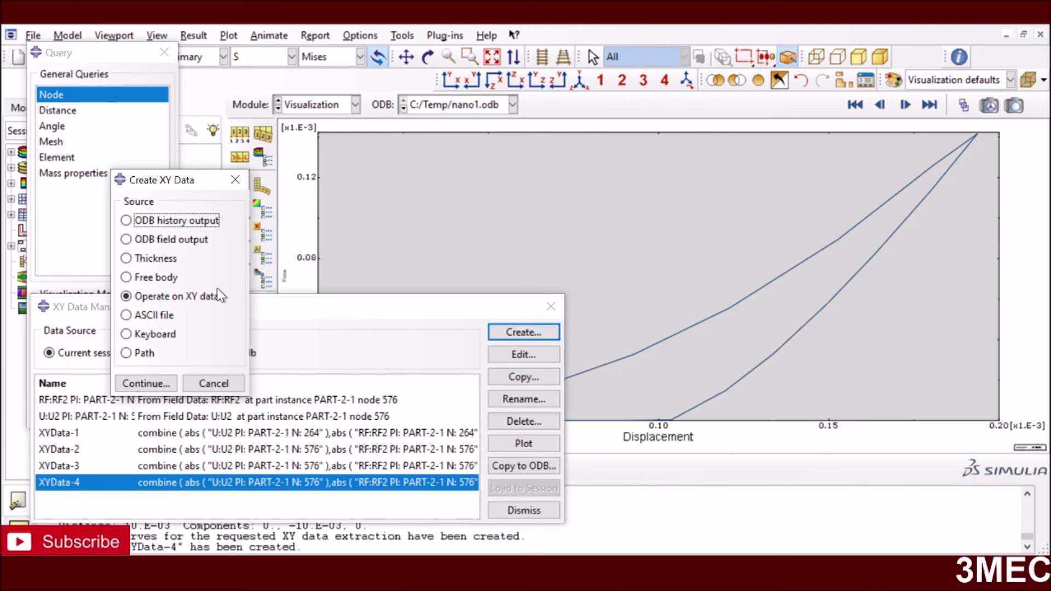
{"action": "left_click", "coordinate": [160, 335]}
{"action": "left_click", "coordinate": [151, 315]}
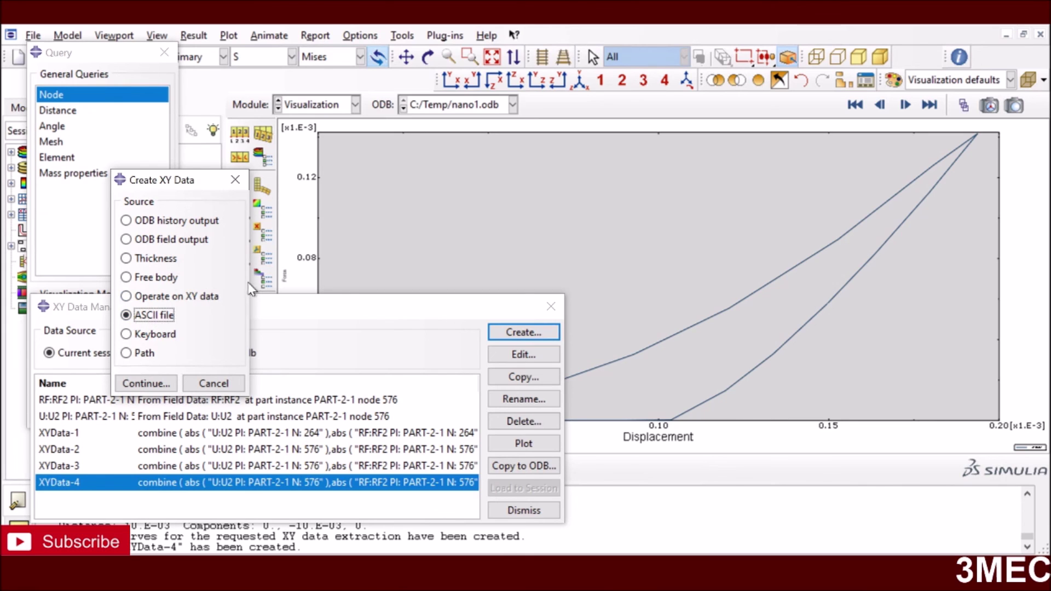
{"action": "left_click", "coordinate": [220, 384]}
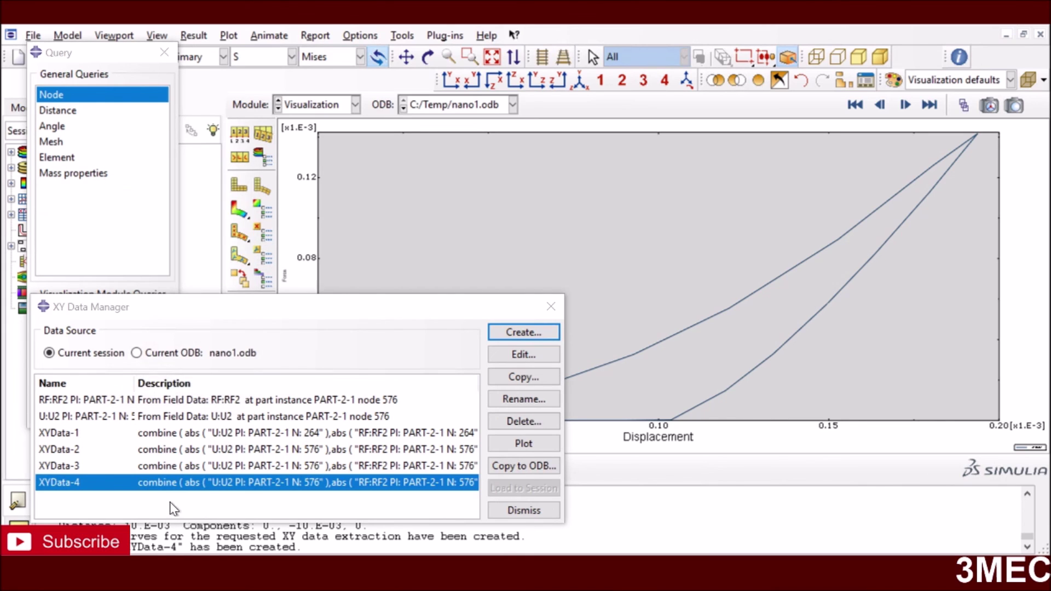
Plot XYData-1 and XYData-4 together to compare the two force-displacement curves
{"action": "left_click", "coordinate": [77, 433], "text": "ctrl"}
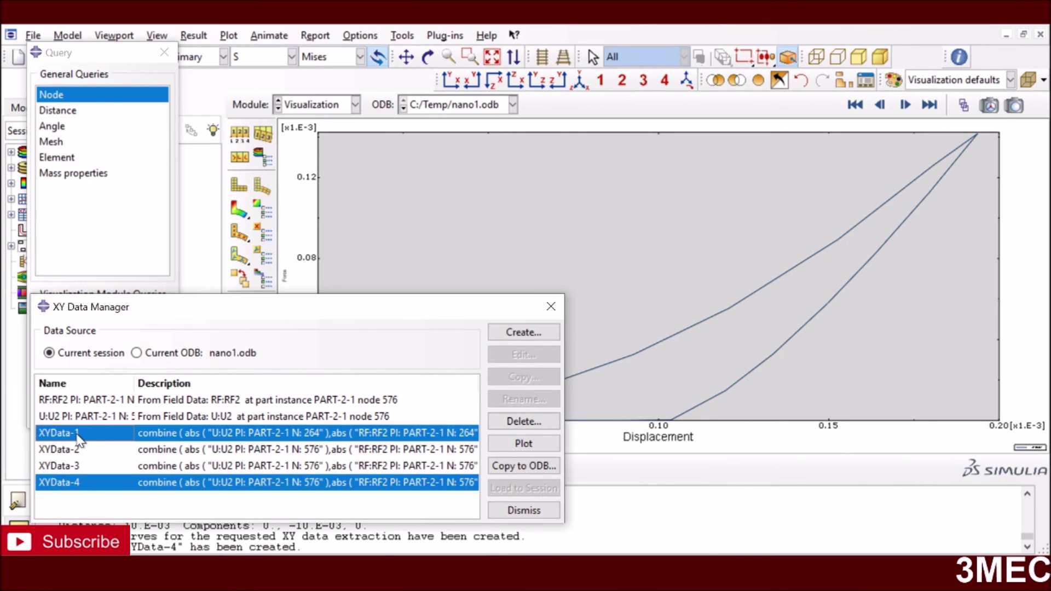
{"action": "left_click", "coordinate": [507, 445]}
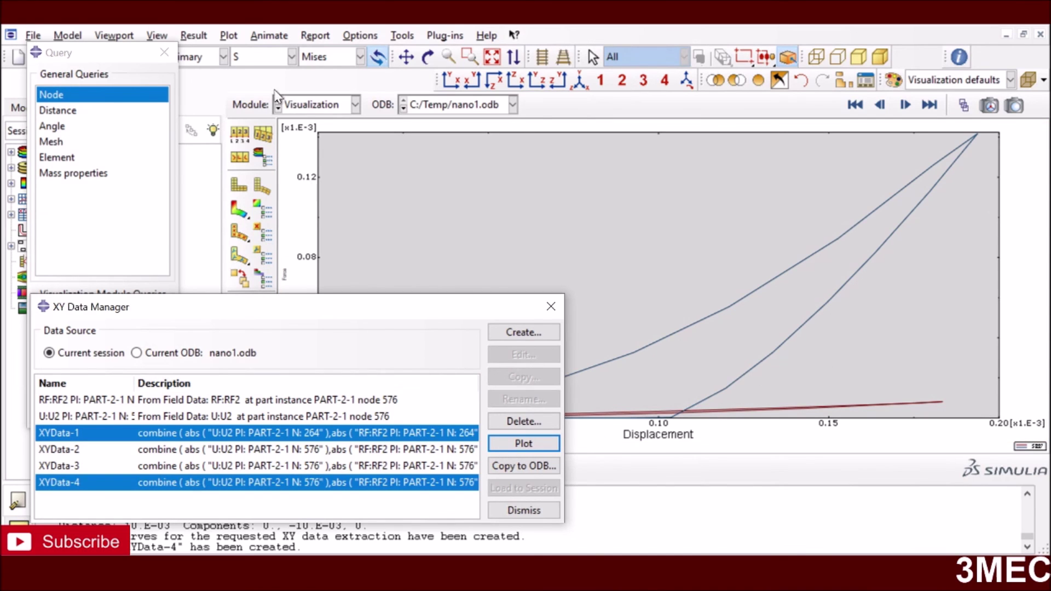
Review the density and elastic properties of Material-1 in the Property module, then leave its editor without changes
{"action": "left_click", "coordinate": [311, 103]}
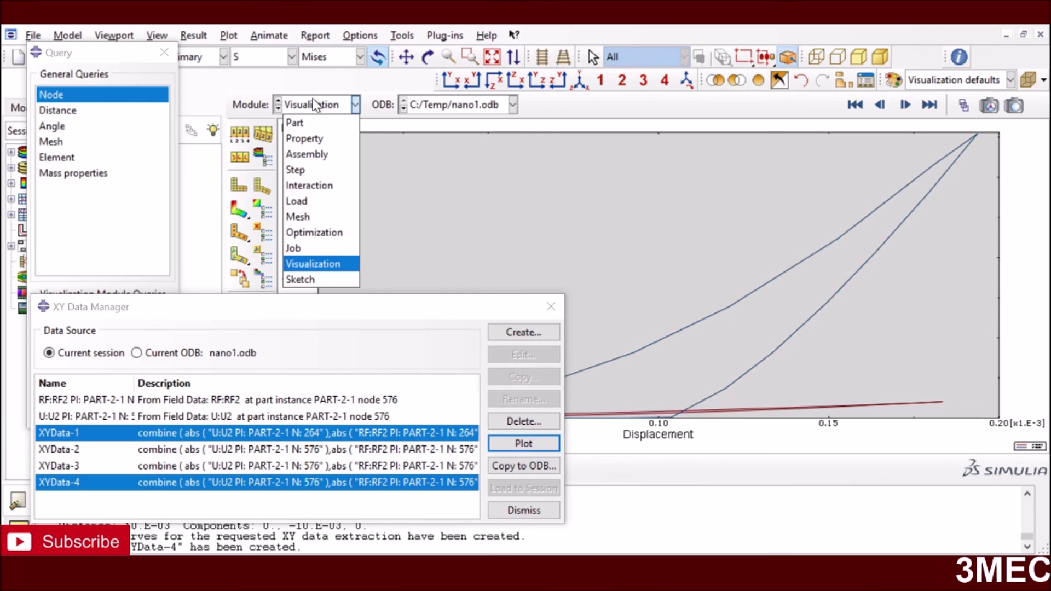
{"action": "left_click", "coordinate": [305, 139]}
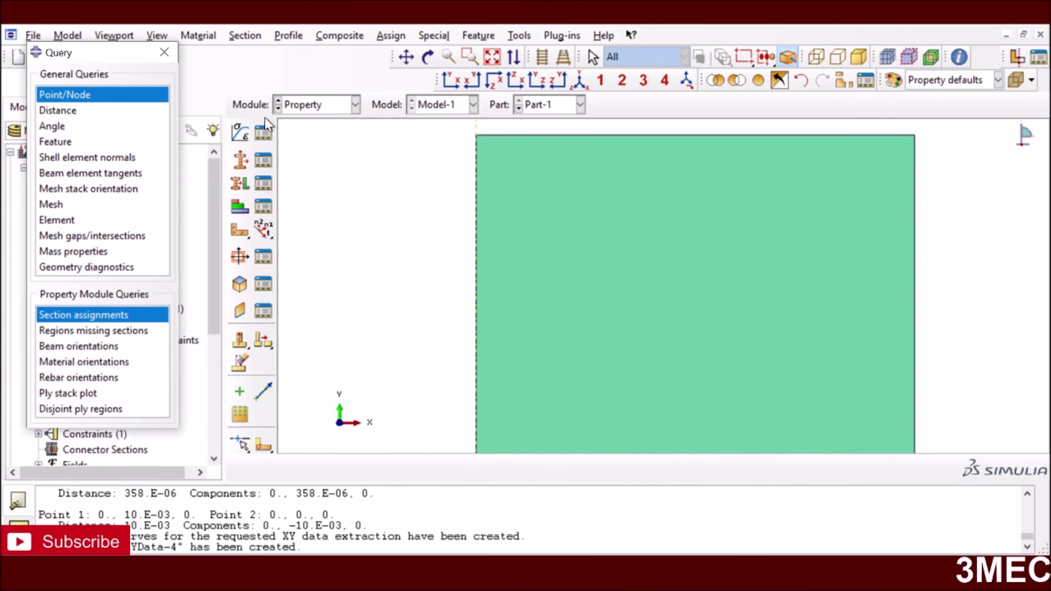
{"action": "left_click", "coordinate": [264, 129]}
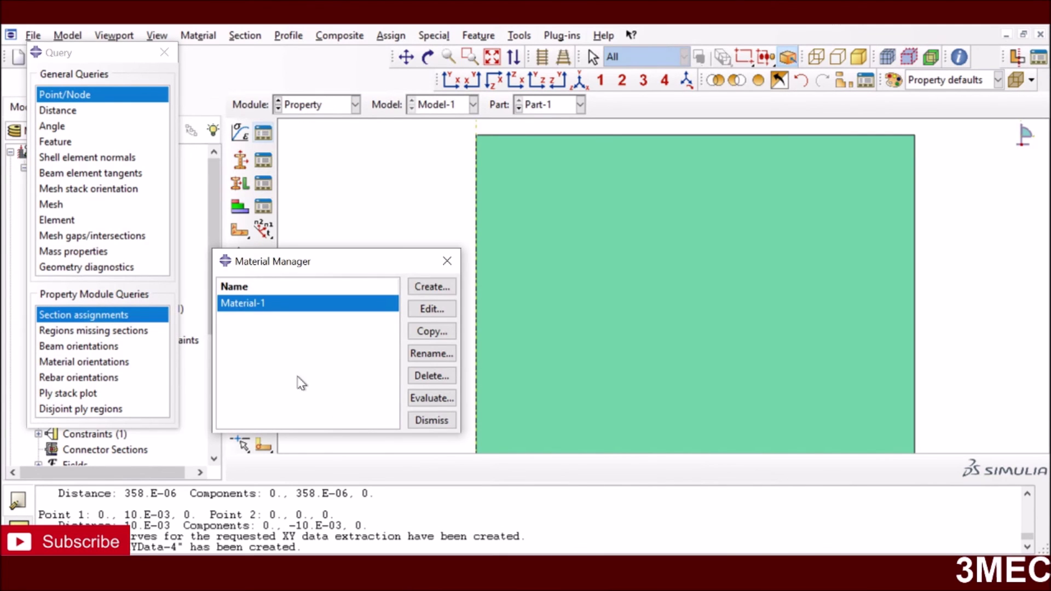
{"action": "left_click", "coordinate": [423, 316]}
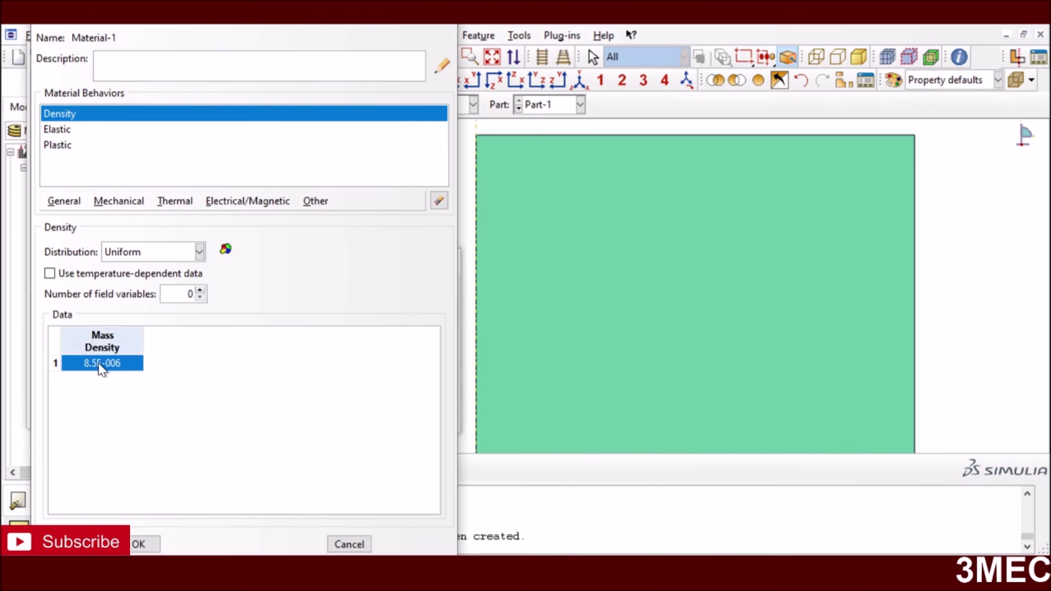
{"action": "left_click", "coordinate": [57, 129]}
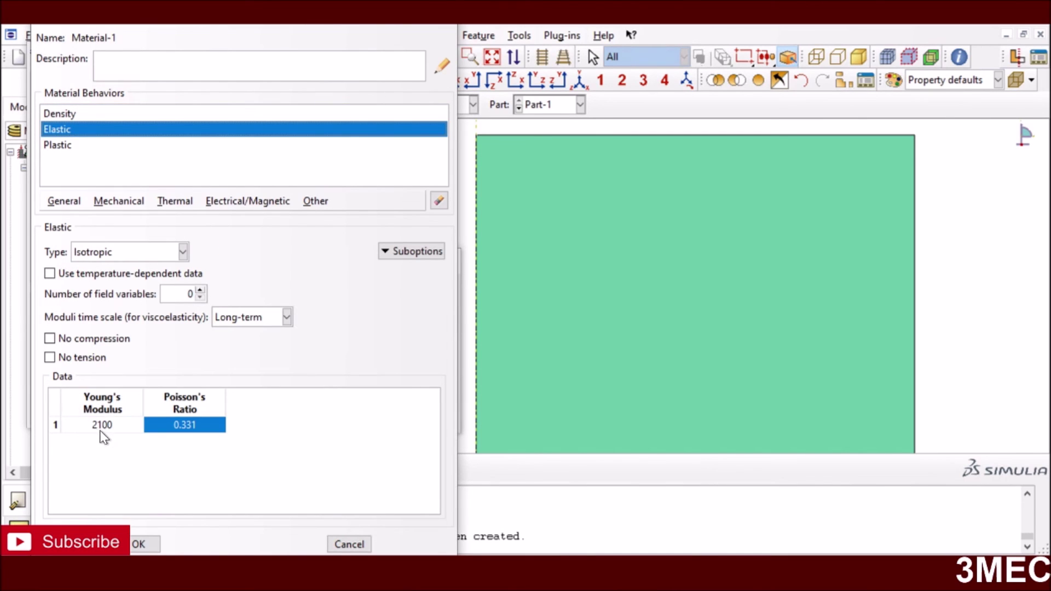
{"action": "double_click", "coordinate": [85, 425]}
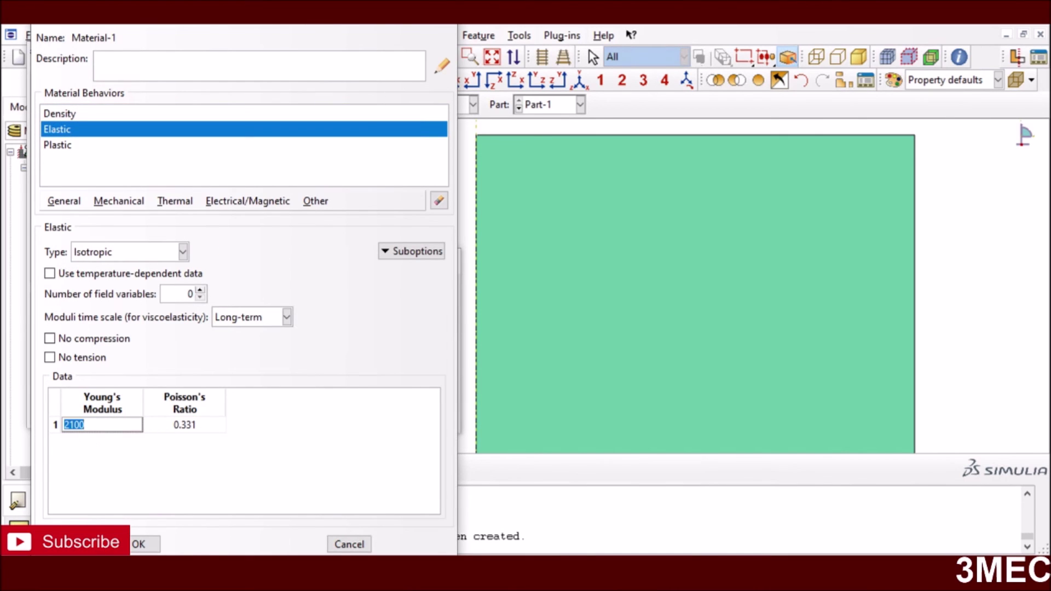
{"action": "left_click", "coordinate": [348, 544]}
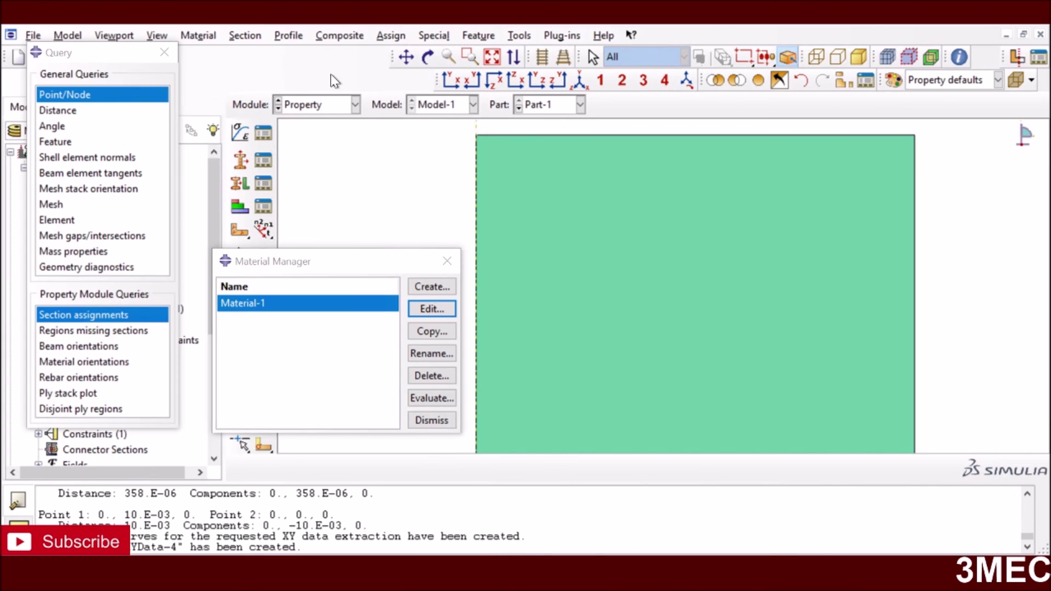
Switch to the Job module and open the results of job nano1
{"action": "left_click", "coordinate": [340, 106]}
{"action": "left_click", "coordinate": [311, 247]}
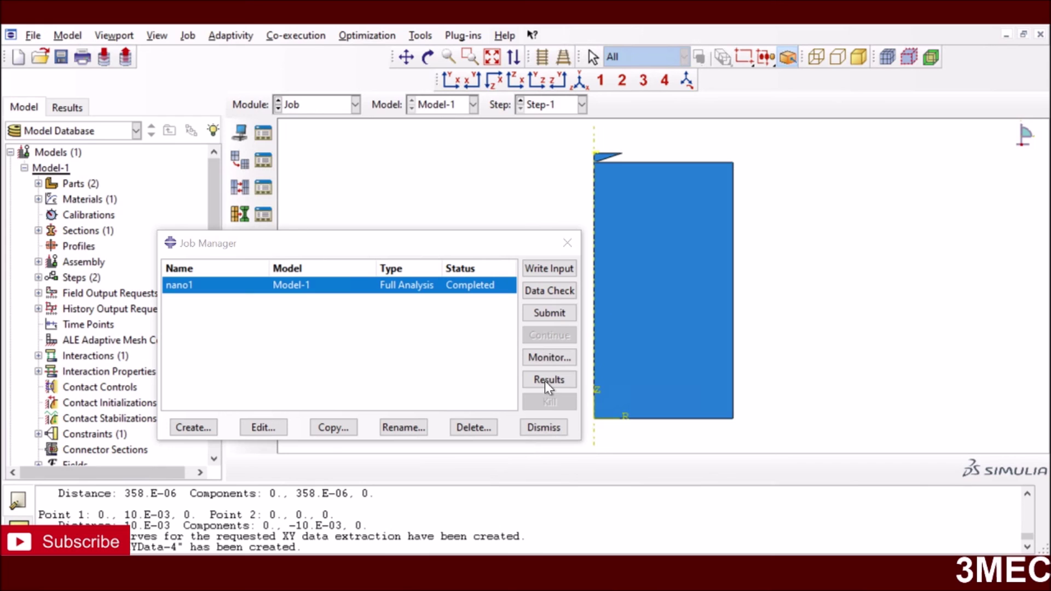
{"action": "left_click", "coordinate": [546, 381]}
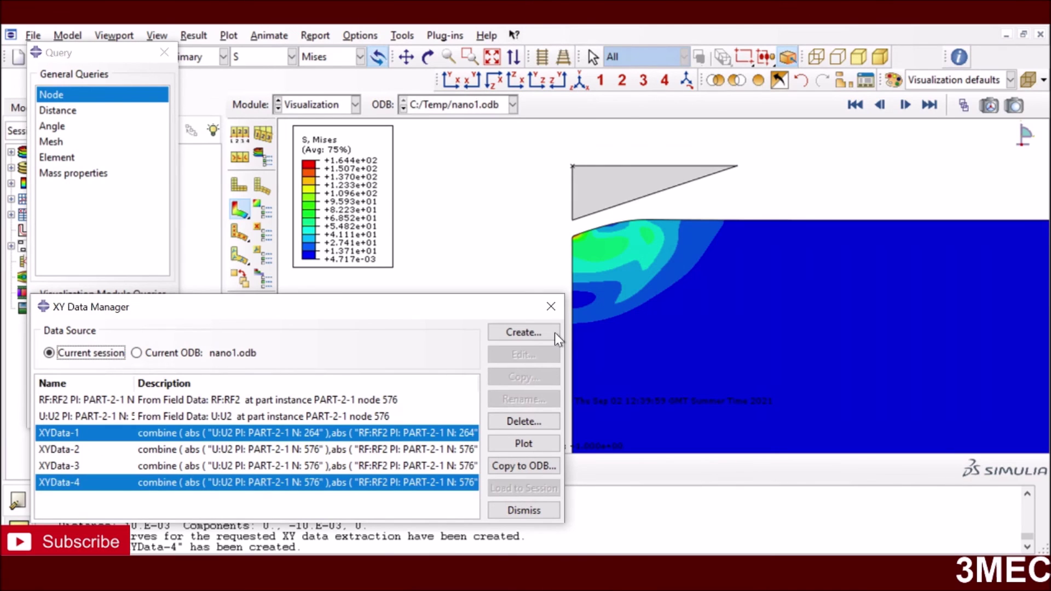
Delete the extracted RF2 and U2 curves of node 576 from the session's XY data
{"action": "left_click", "coordinate": [74, 400]}
{"action": "left_click", "coordinate": [73, 416], "text": "shift"}
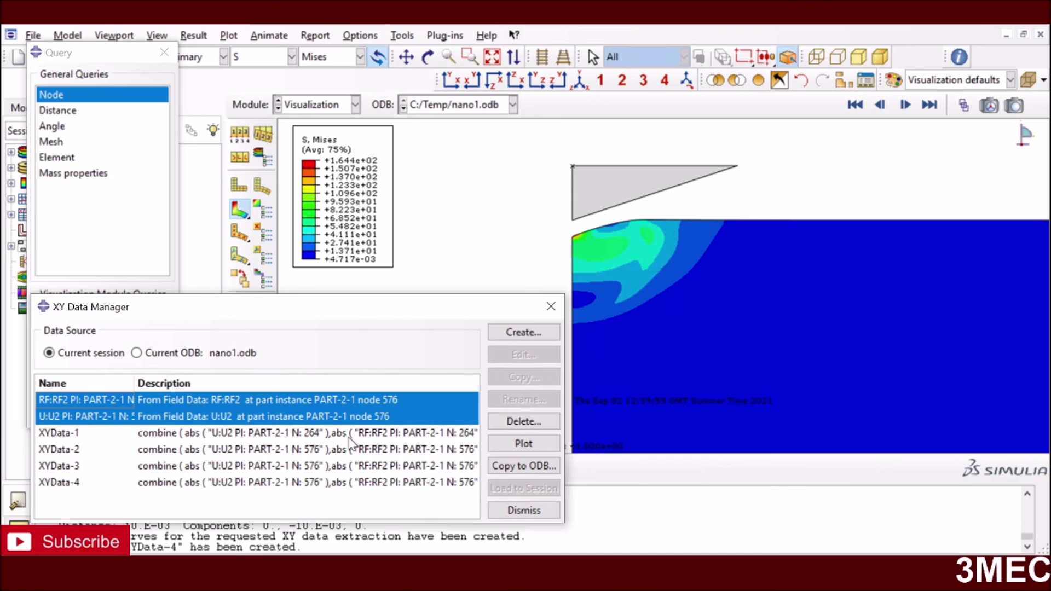
{"action": "left_click", "coordinate": [526, 426]}
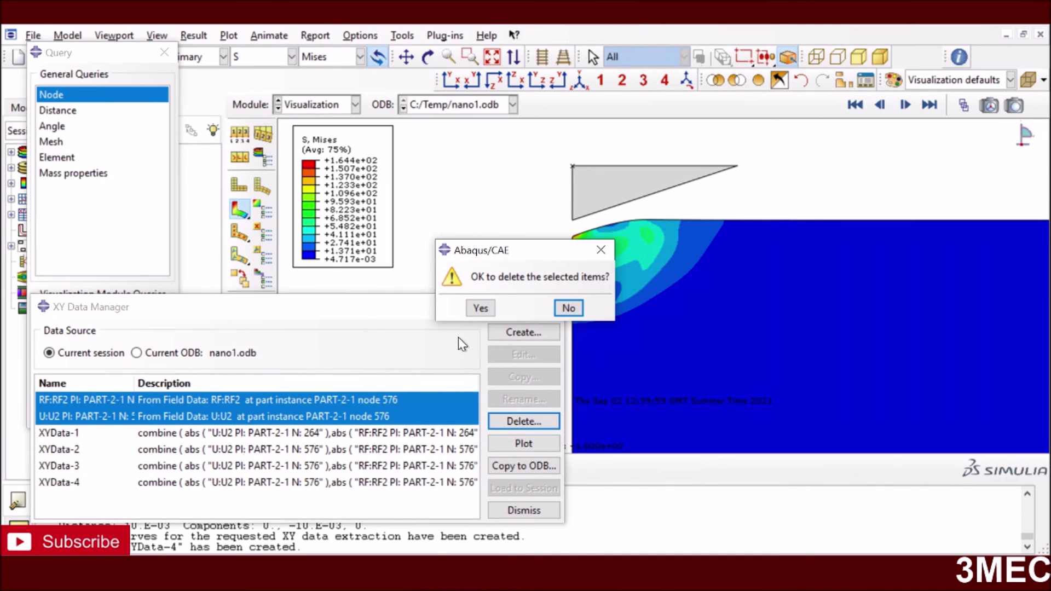
{"action": "left_click", "coordinate": [472, 309]}
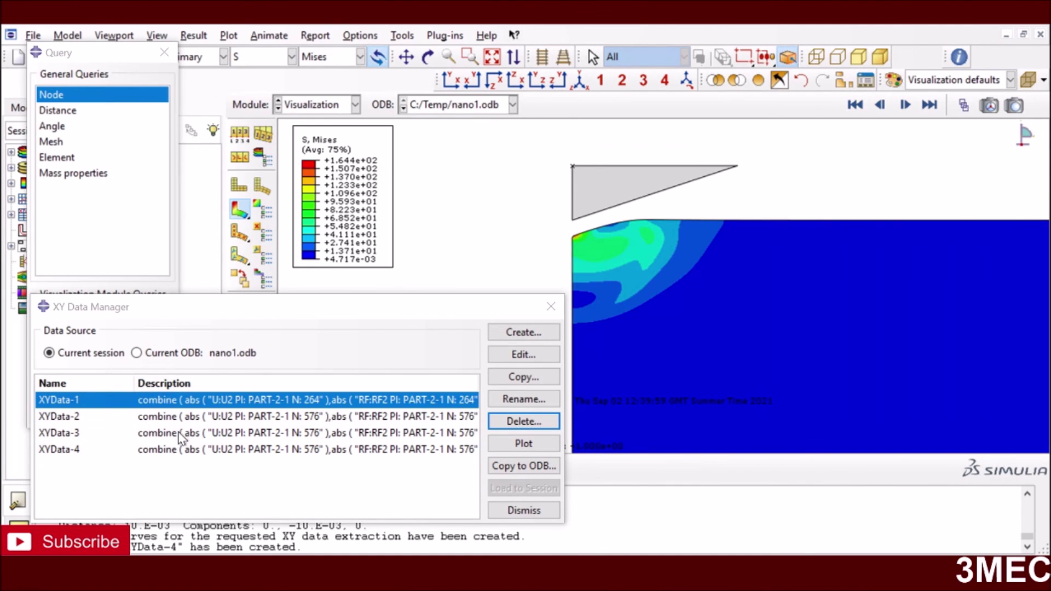
Plot XYData-3 and XYData-4 together and close the XY Data Manager
{"action": "left_click_drag", "start_coordinate": [183, 434], "coordinate": [180, 448]}
{"action": "left_click", "coordinate": [523, 443]}
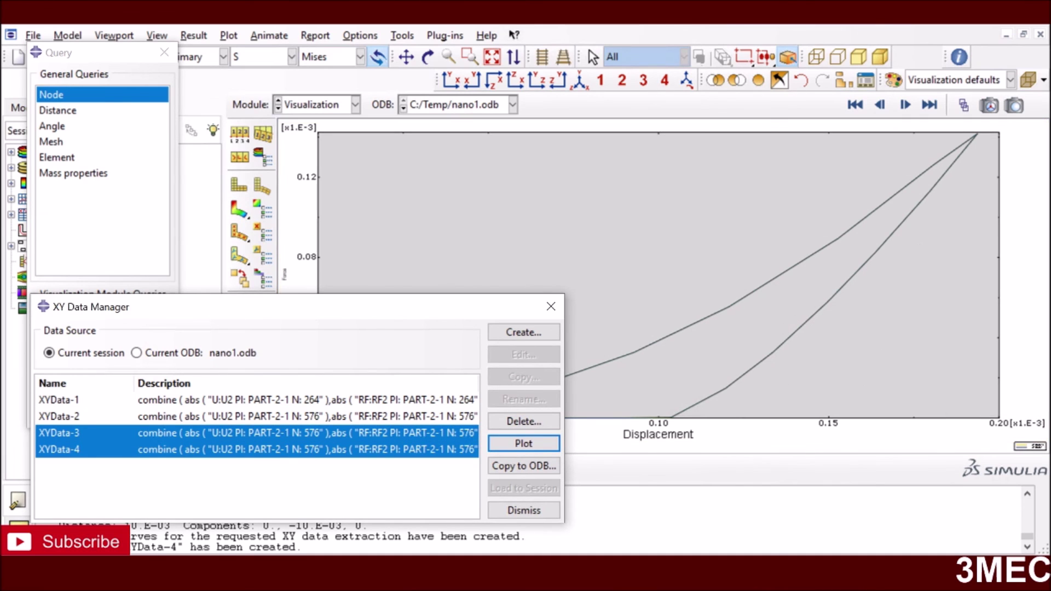
{"action": "left_click", "coordinate": [499, 510]}
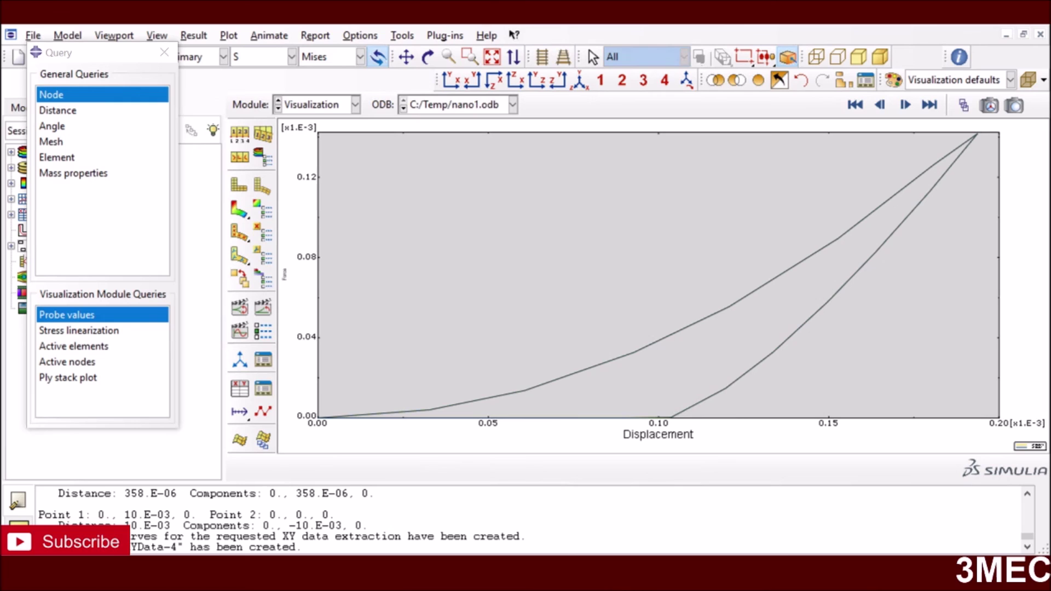